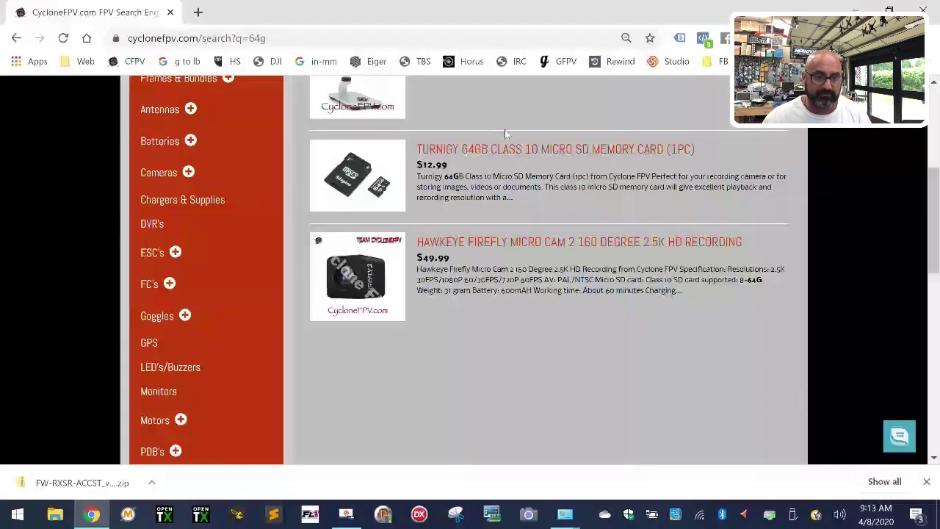
Rerun the store search for 64g and look through the results for a 64GB micro SD card
{"action": "left_click", "coordinate": [241, 227]}
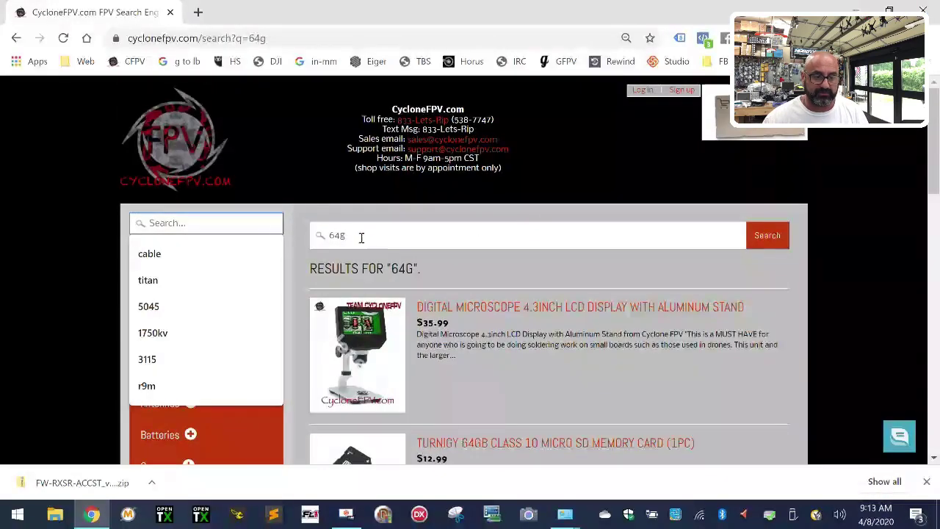
{"action": "left_click", "coordinate": [435, 236]}
{"action": "left_click", "coordinate": [768, 243]}
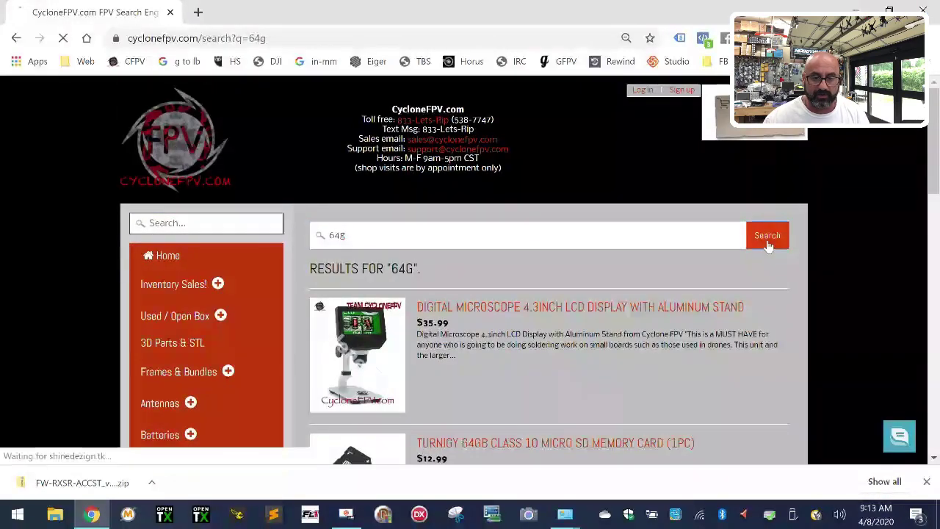
{"action": "scroll", "coordinate": [454, 371], "scroll_direction": "down", "scroll_amount": 2}
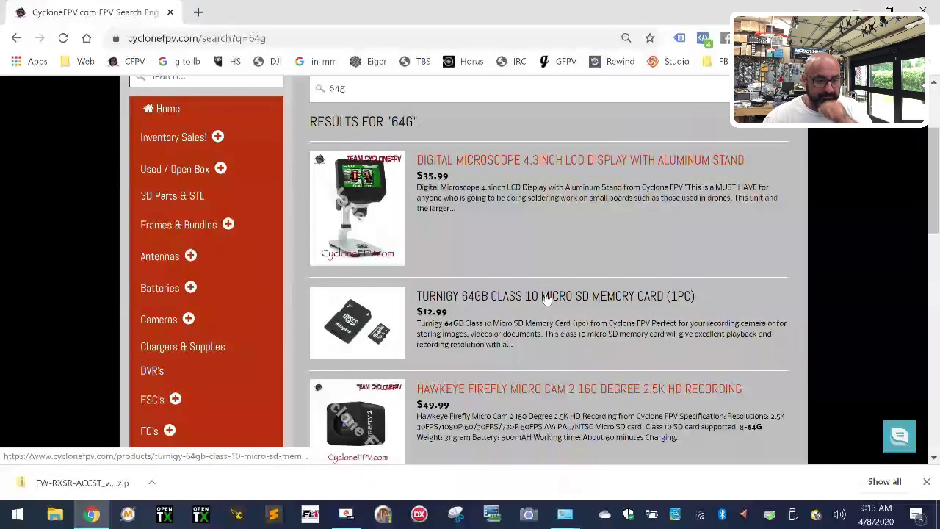
Clear the open windows off the desktop and open the Control Panel with the Run command "control"
{"action": "left_click", "coordinate": [858, 6]}
{"action": "left_click", "coordinate": [776, 16]}
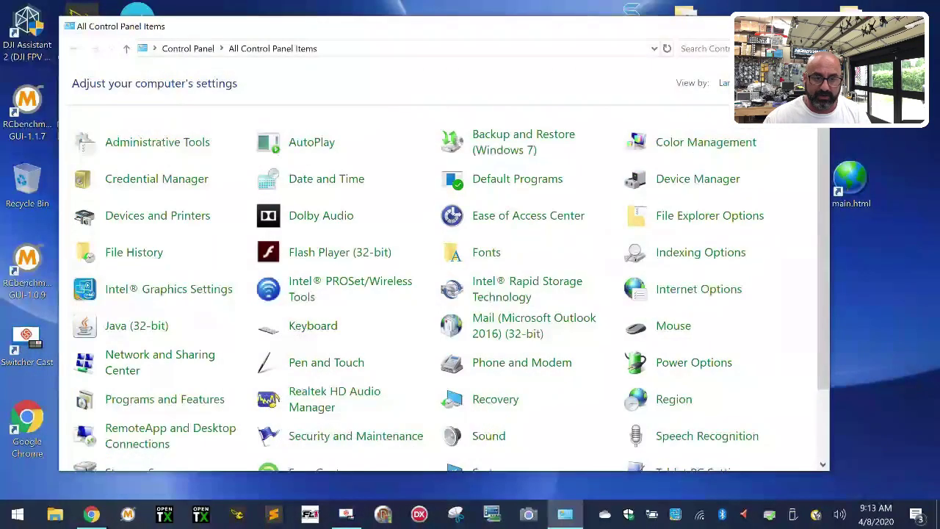
{"action": "left_click", "coordinate": [746, 14]}
{"action": "right_click", "coordinate": [17, 515]}
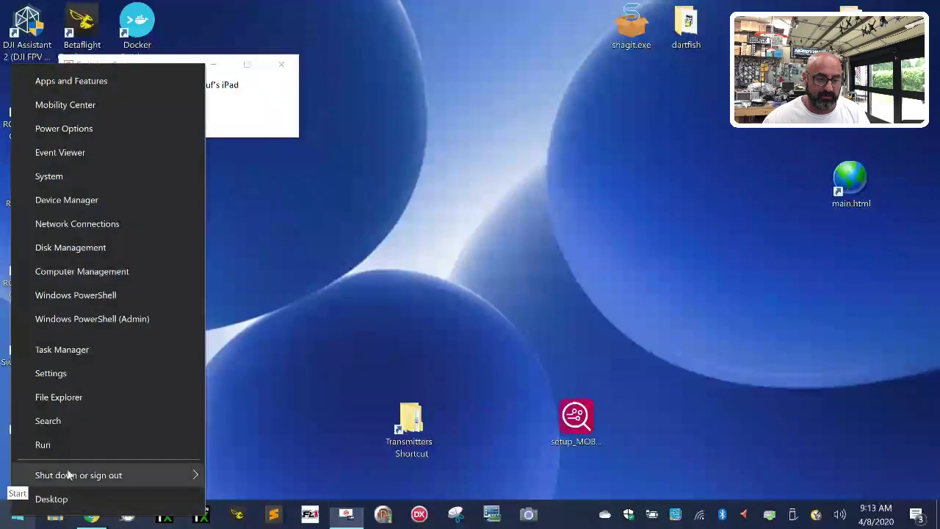
{"action": "left_click", "coordinate": [79, 445]}
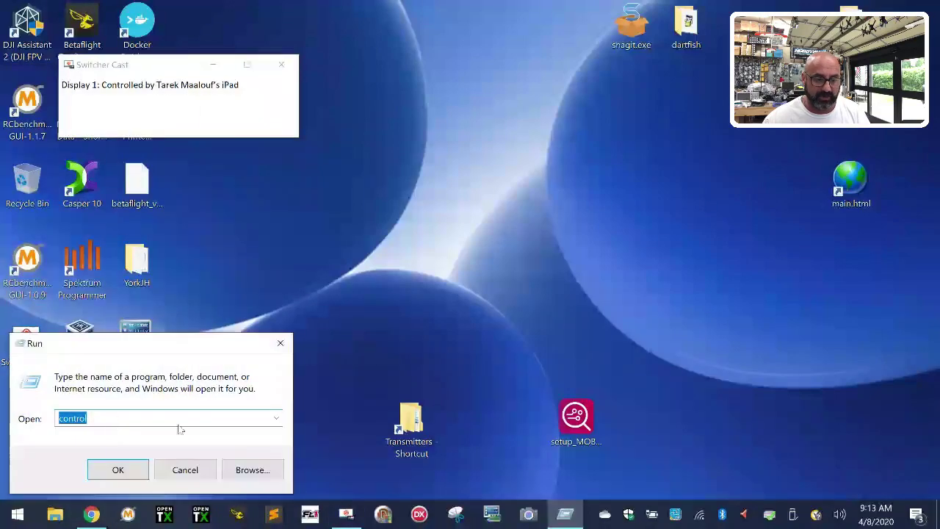
{"action": "left_click", "coordinate": [119, 472]}
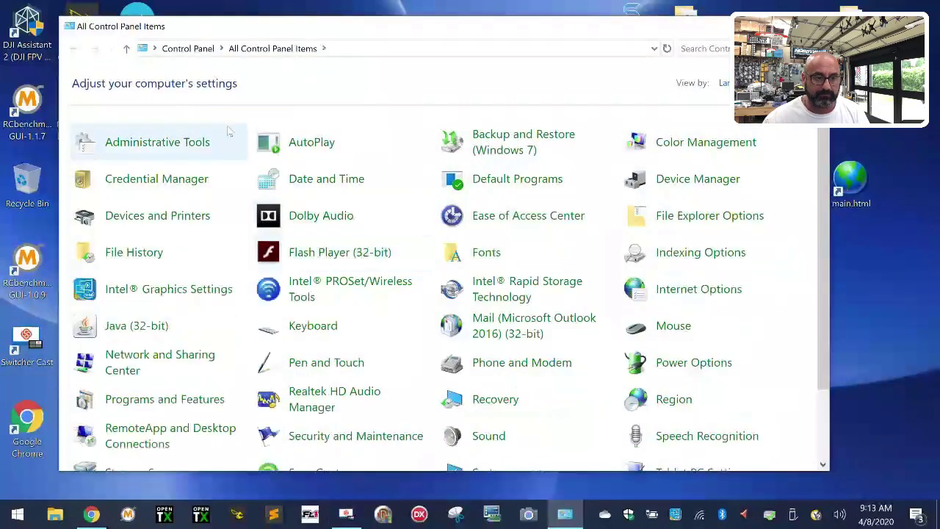
Open Computer Management from the Administrative Tools and show Disk Management
{"action": "left_click", "coordinate": [159, 143]}
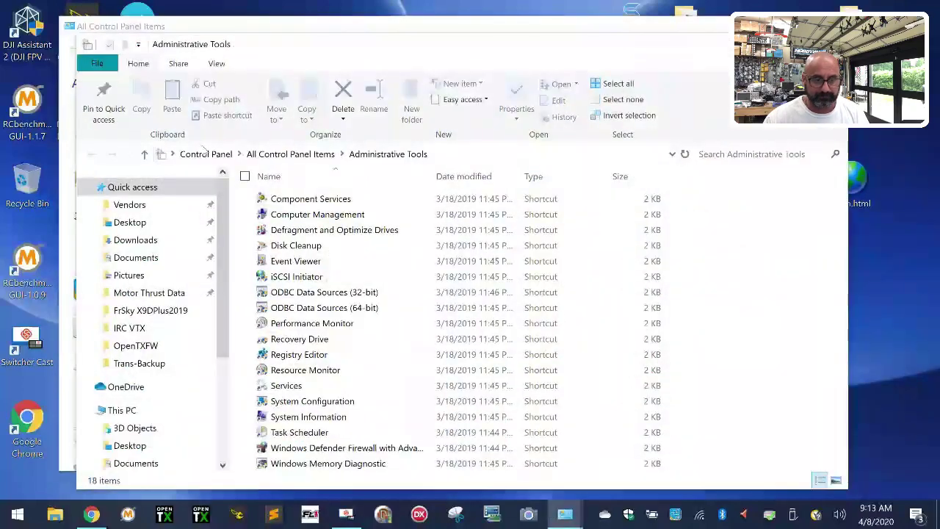
{"action": "left_click", "coordinate": [314, 217]}
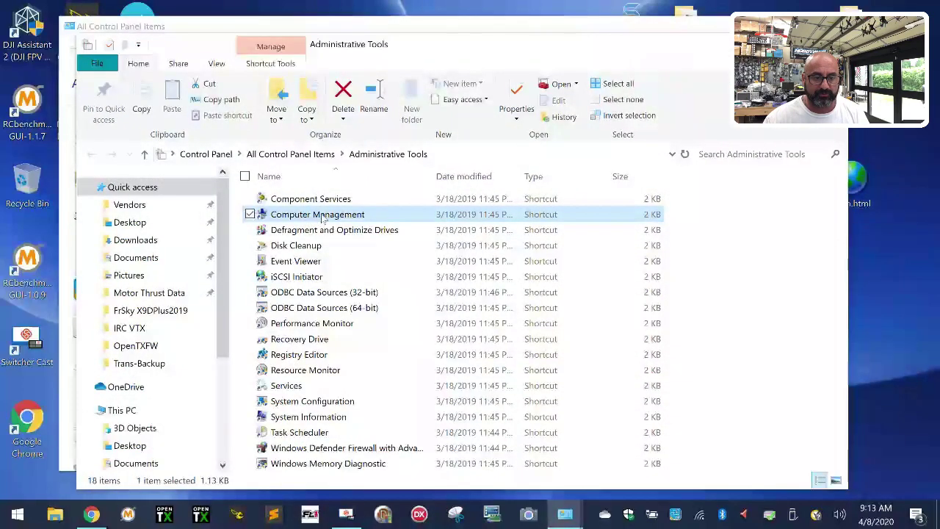
{"action": "double_click", "coordinate": [321, 217]}
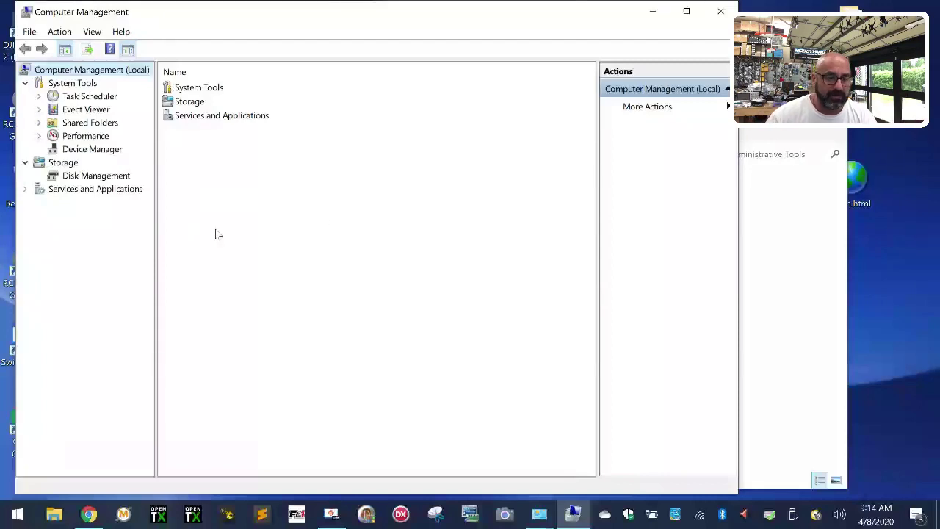
{"action": "left_click", "coordinate": [115, 176]}
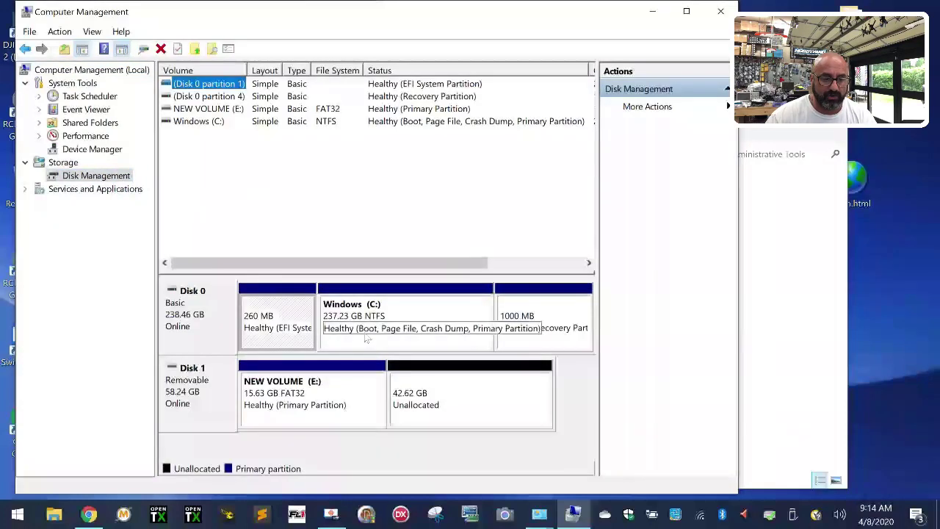
Delete the FAT32 volume NEW VOLUME (E:) on removable Disk 1
{"action": "right_click", "coordinate": [316, 410]}
{"action": "left_click", "coordinate": [396, 357]}
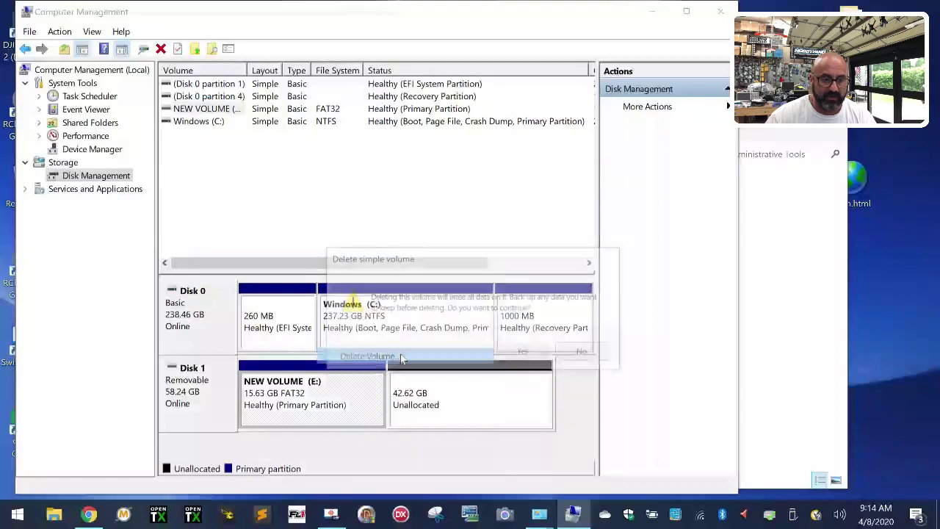
{"action": "left_click", "coordinate": [518, 358]}
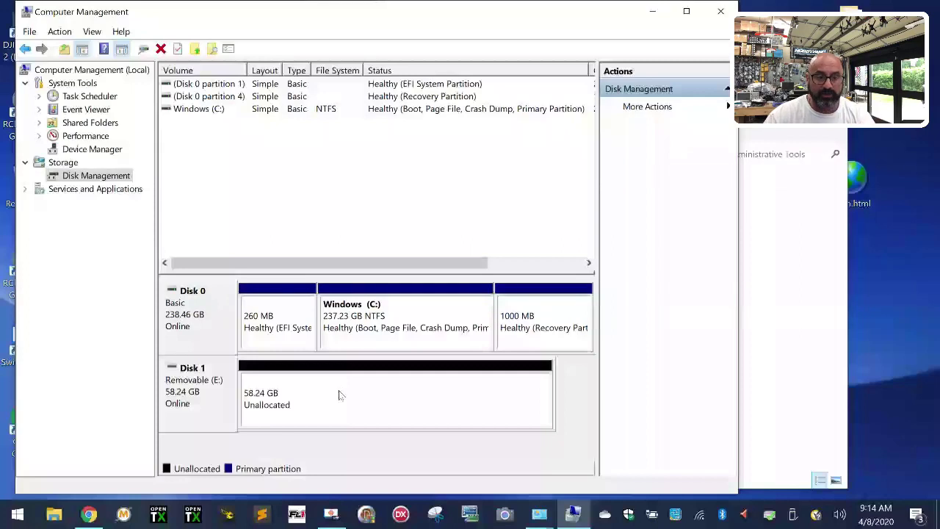
Create a full-size NTFS simple volume with quick format on Disk 1 as drive D, and close its folder window
{"action": "right_click", "coordinate": [344, 390]}
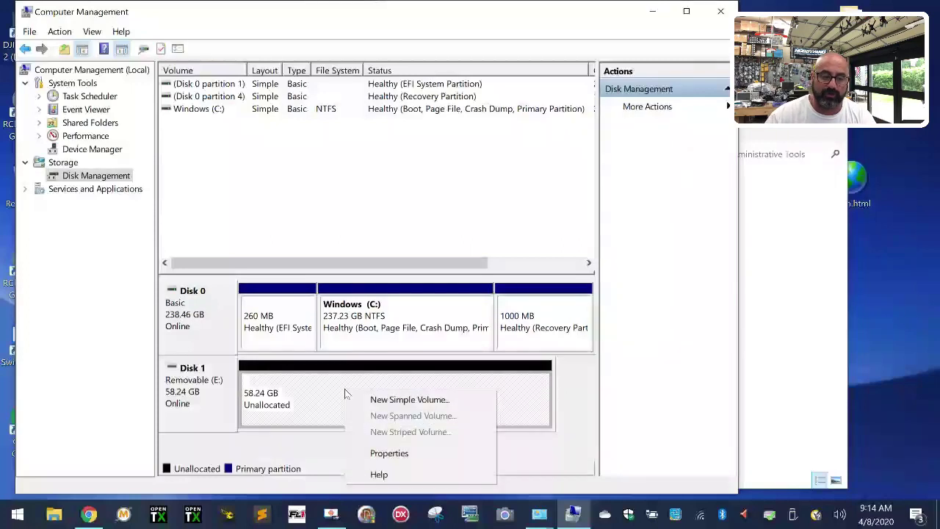
{"action": "left_click", "coordinate": [389, 399]}
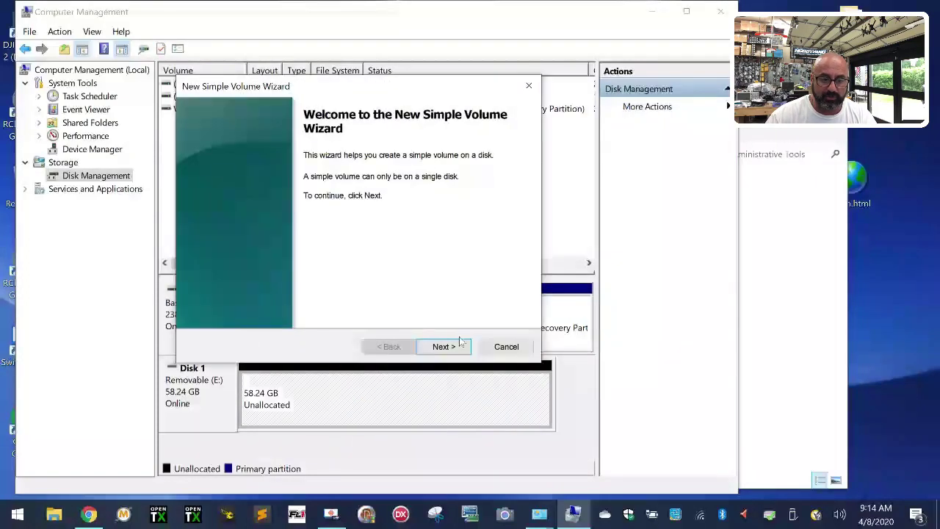
{"action": "left_click", "coordinate": [444, 346]}
{"action": "left_click", "coordinate": [445, 346]}
{"action": "left_click", "coordinate": [445, 347]}
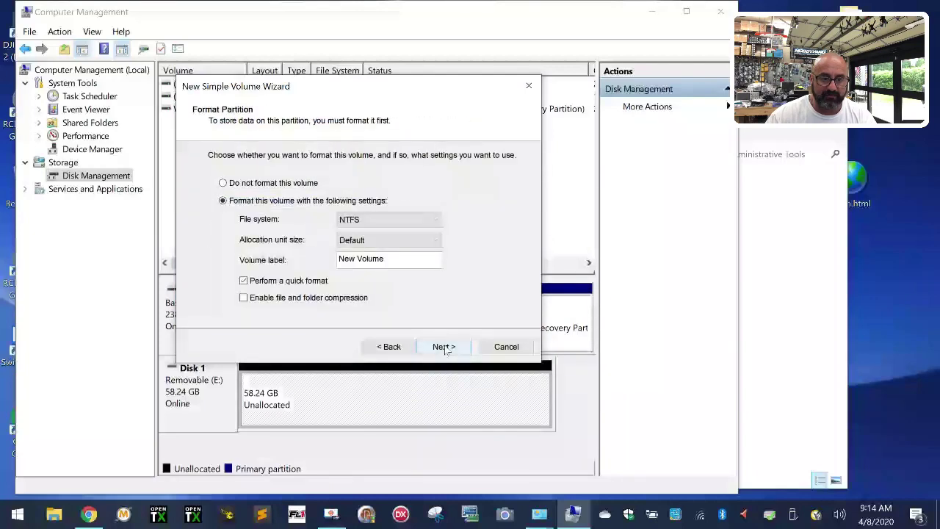
{"action": "left_click", "coordinate": [445, 347]}
{"action": "left_click", "coordinate": [443, 346]}
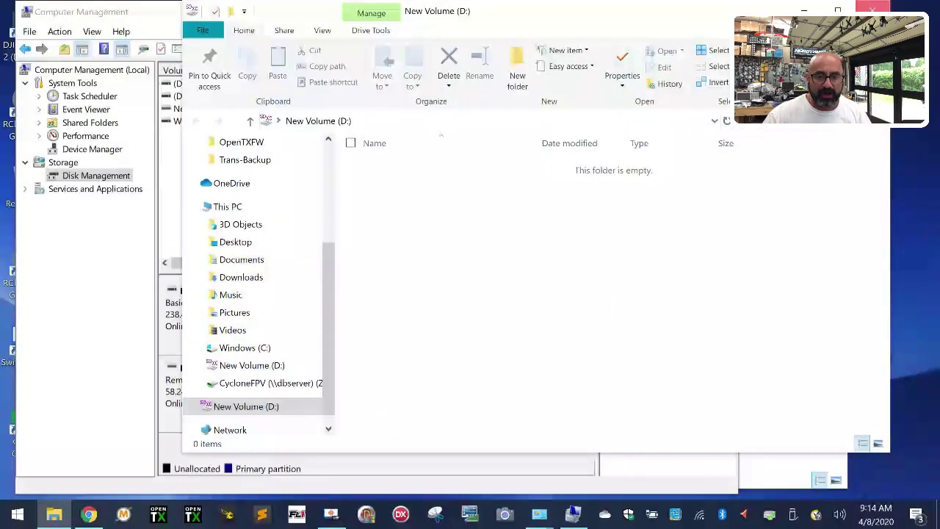
{"action": "left_click", "coordinate": [872, 10]}
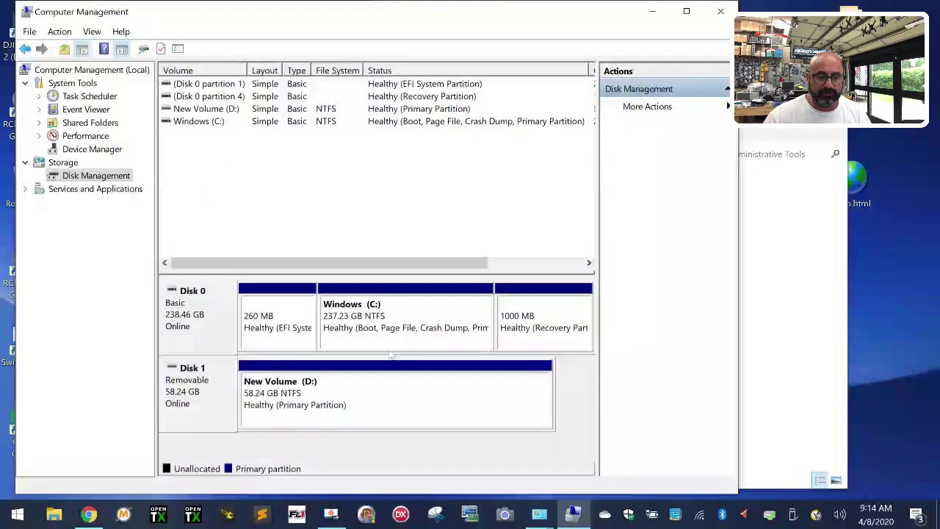
Delete the NTFS volume New Volume (D:) on Disk 1
{"action": "right_click", "coordinate": [385, 406]}
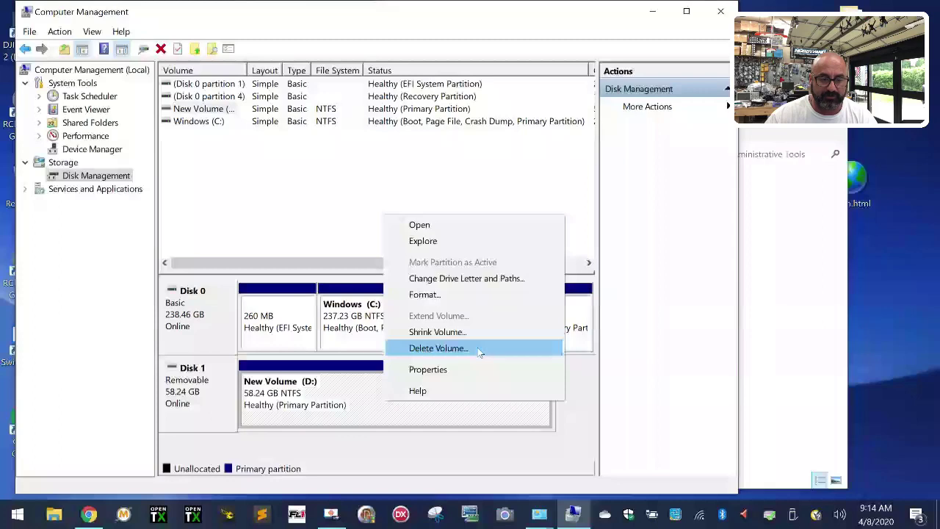
{"action": "left_click", "coordinate": [478, 348]}
{"action": "left_click", "coordinate": [525, 353]}
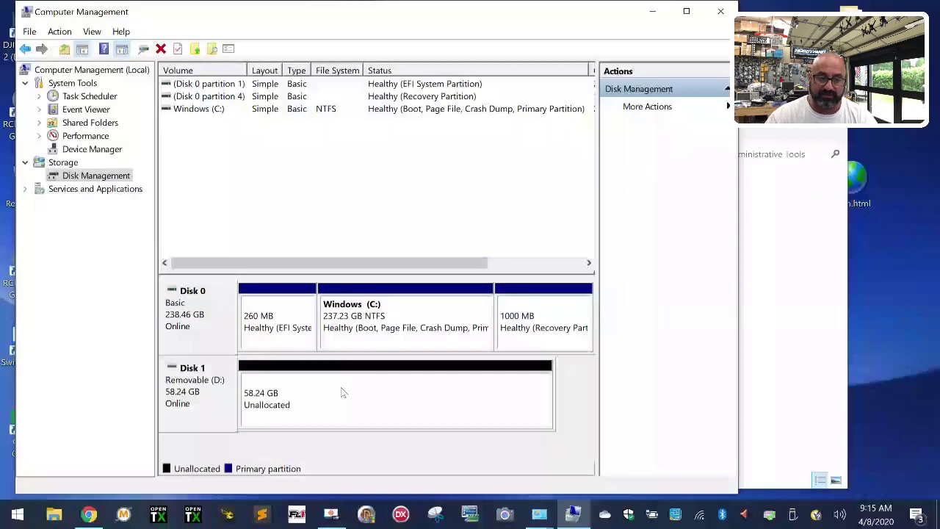
Set up a new simple volume of 16000 MB in Disk 1's unallocated space with drive letter E
{"action": "right_click", "coordinate": [320, 404]}
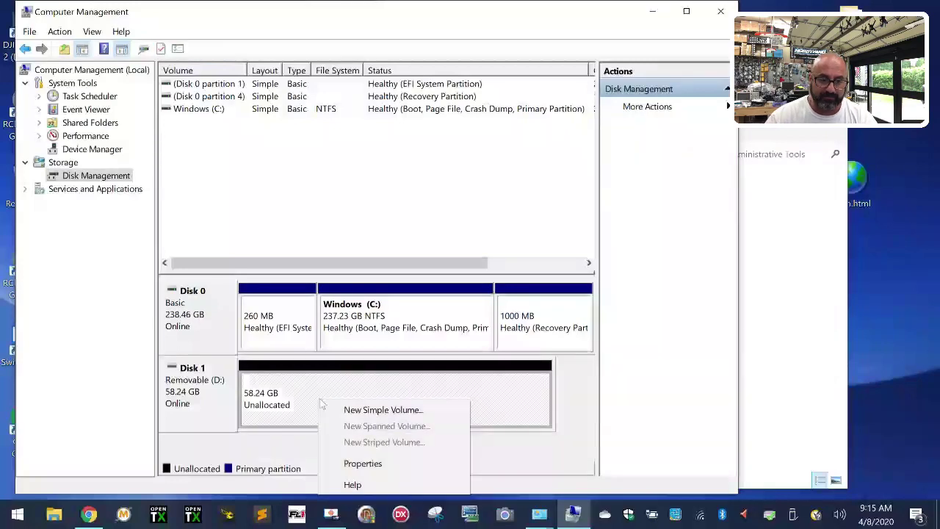
{"action": "left_click", "coordinate": [395, 412]}
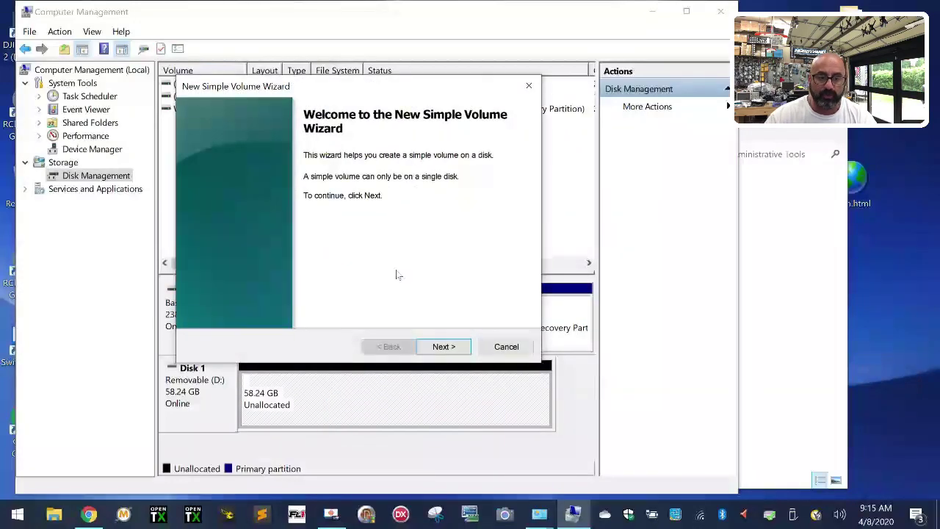
{"action": "left_click", "coordinate": [445, 347]}
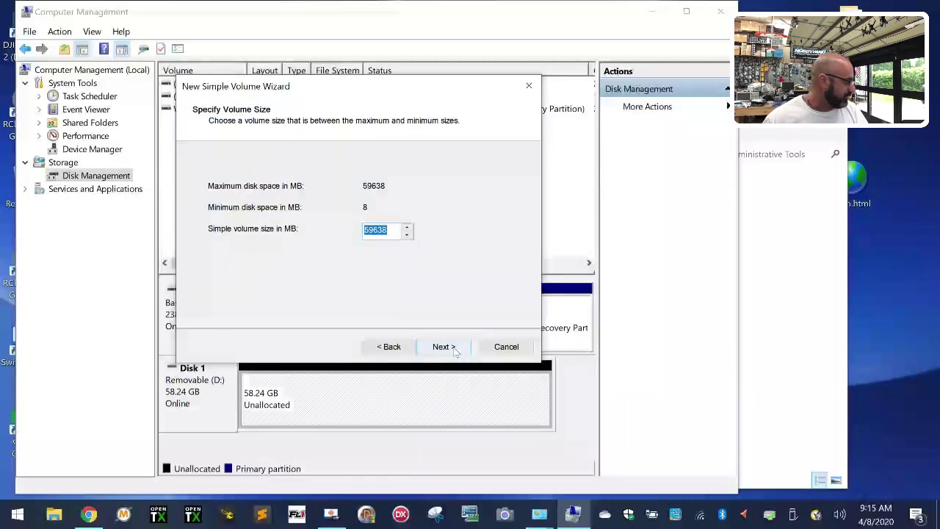
{"action": "type", "text": "16"}
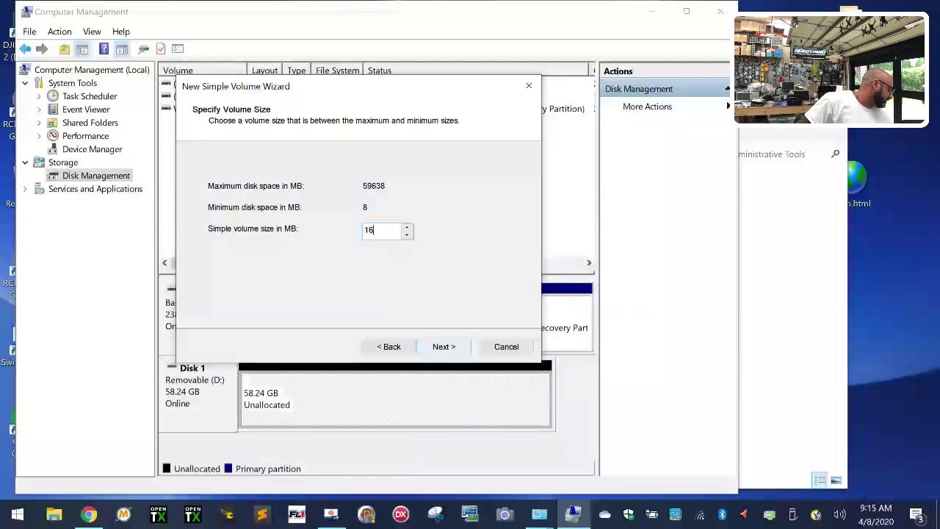
{"action": "type", "text": "000"}
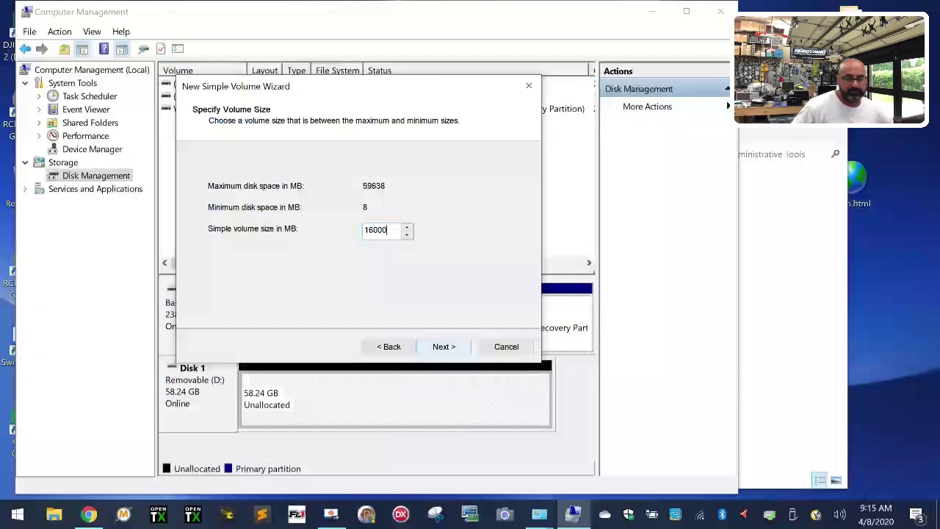
{"action": "left_click", "coordinate": [451, 348]}
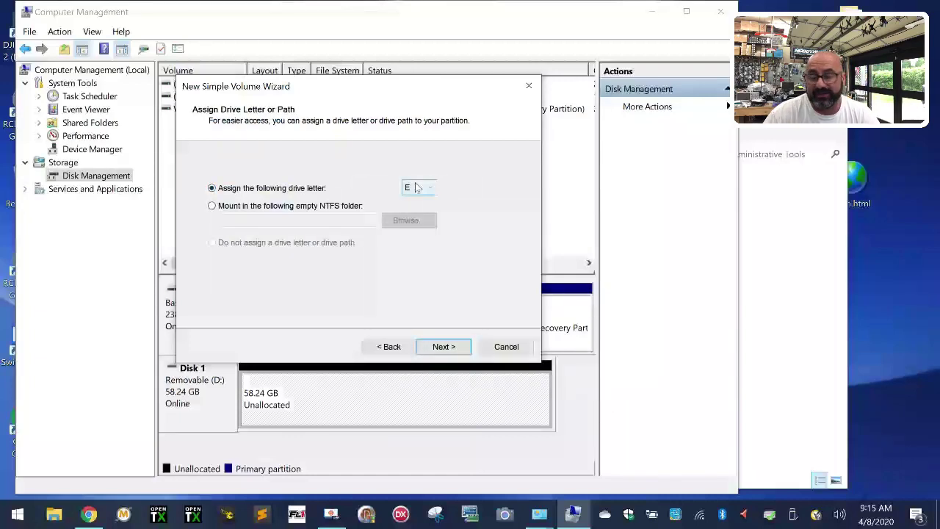
{"action": "left_click", "coordinate": [454, 349]}
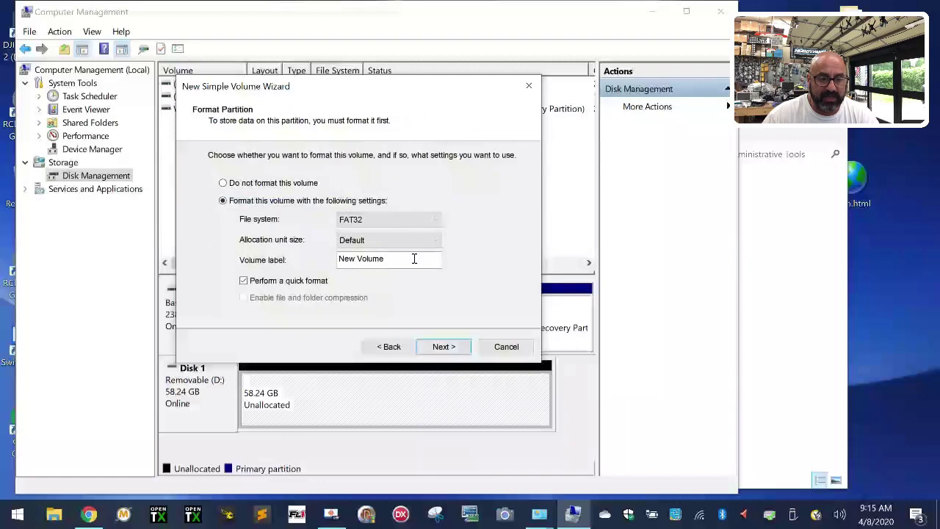
Quick-format the 16000 MB volume as FAT32 with default allocation unit size, finish creating it, and close its folder window
{"action": "left_click", "coordinate": [380, 218]}
{"action": "left_click", "coordinate": [361, 219]}
{"action": "left_click", "coordinate": [361, 220]}
{"action": "left_click", "coordinate": [381, 240]}
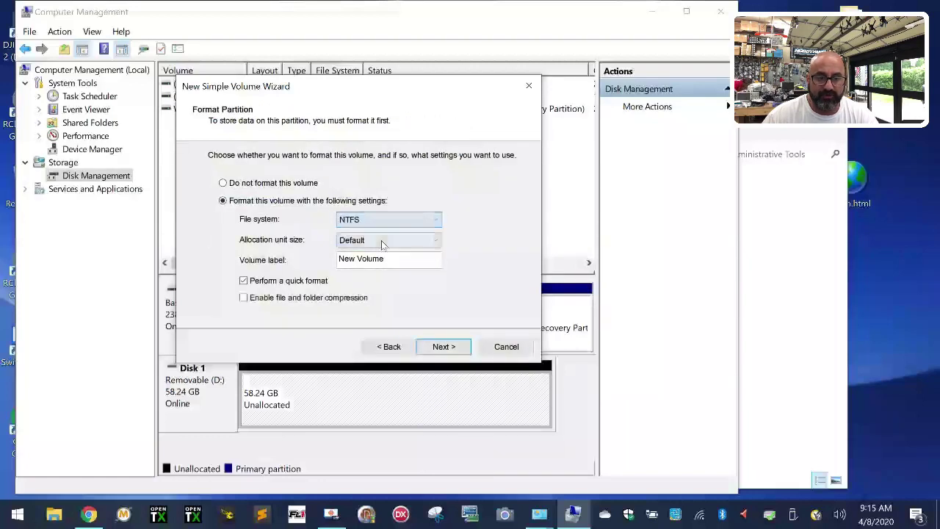
{"action": "left_click", "coordinate": [397, 215]}
{"action": "left_click", "coordinate": [378, 231]}
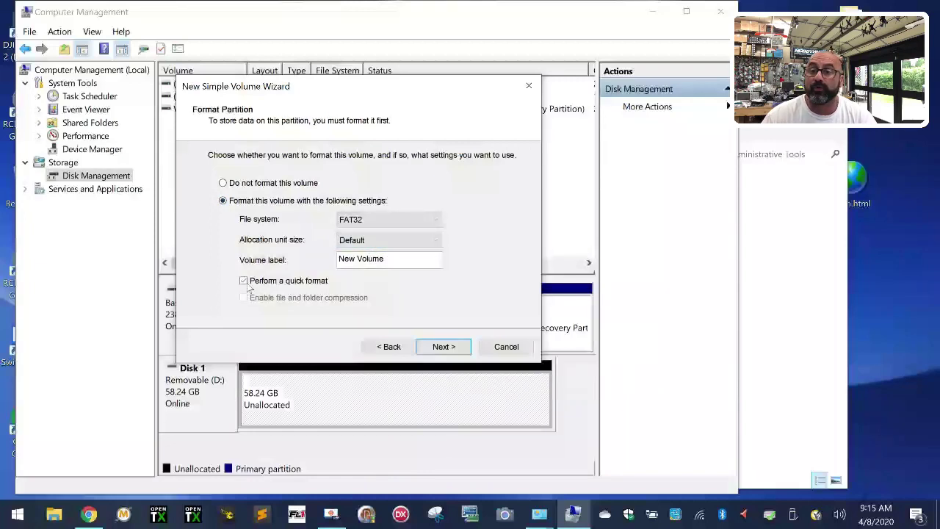
{"action": "left_click", "coordinate": [454, 347]}
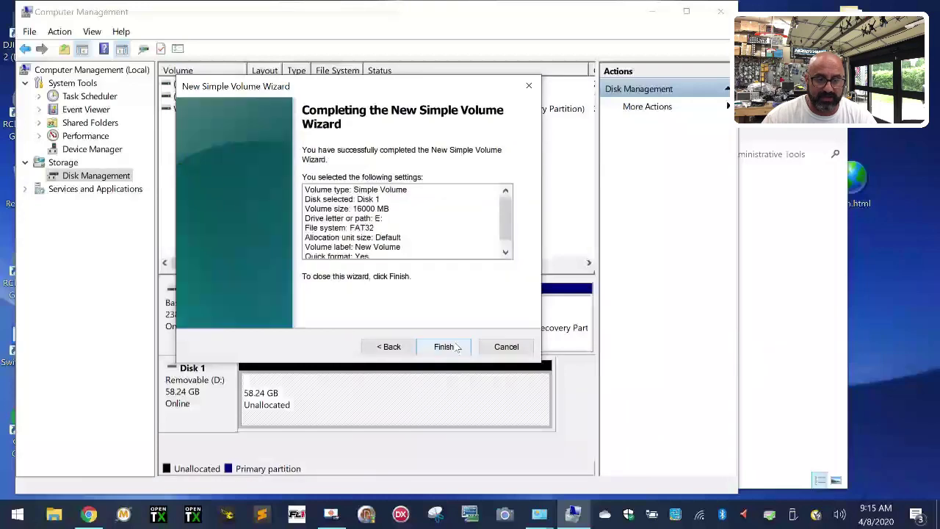
{"action": "left_click", "coordinate": [454, 347]}
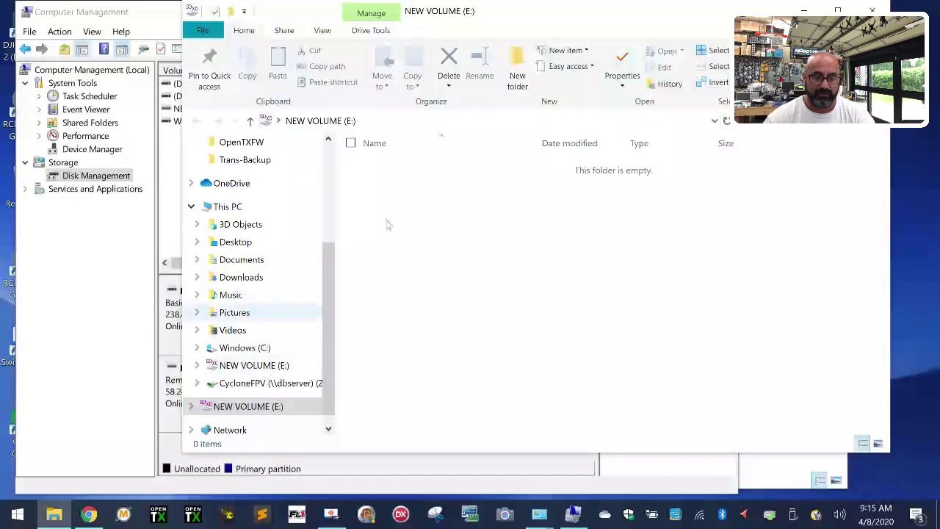
{"action": "left_click", "coordinate": [872, 11]}
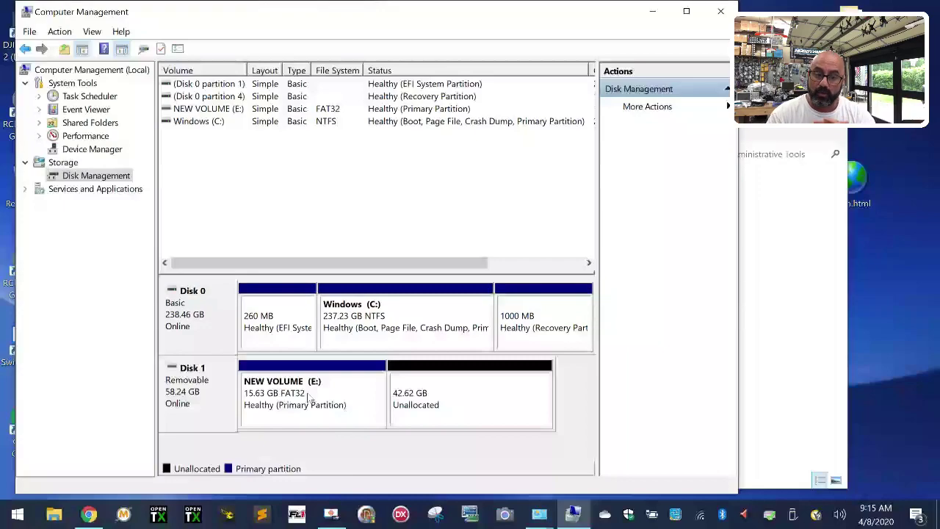
Close Computer Management, Administrative Tools and the Control Panel, and return to the store's search results in Chrome
{"action": "left_click", "coordinate": [720, 11]}
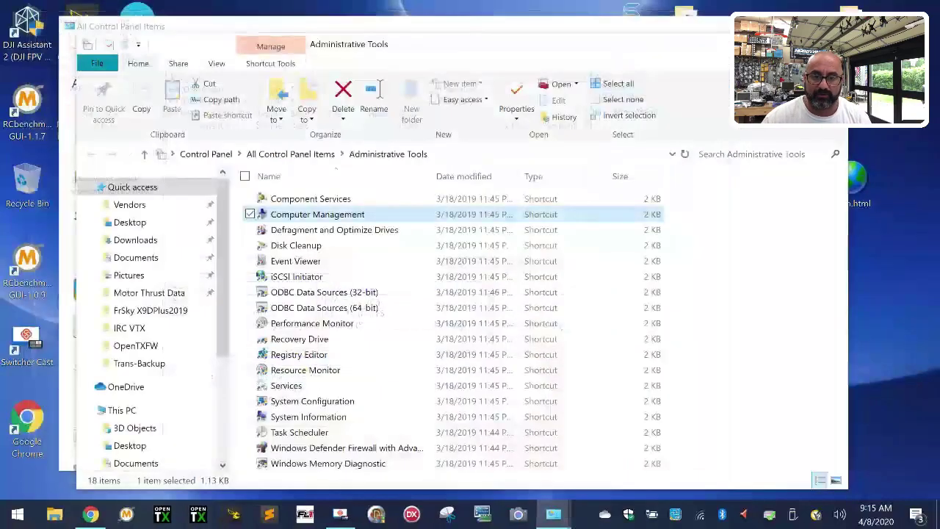
{"action": "left_click", "coordinate": [824, 9]}
{"action": "left_click", "coordinate": [824, 26]}
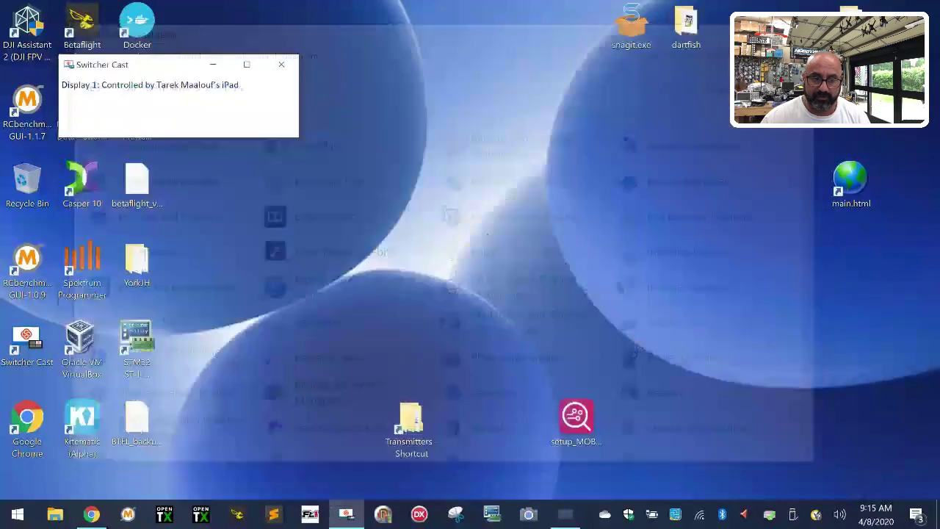
{"action": "left_click", "coordinate": [92, 514]}
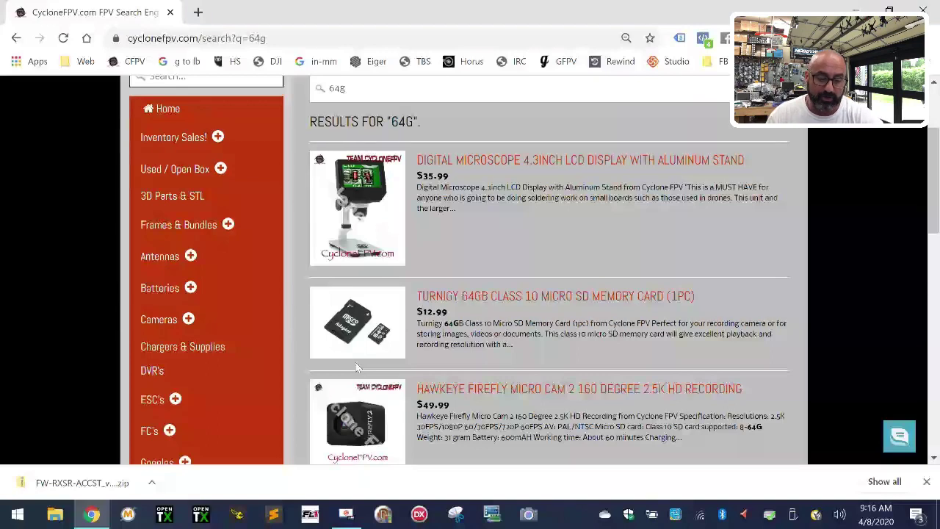
Safely eject the micro SD card from the computer
{"action": "left_click", "coordinate": [794, 520]}
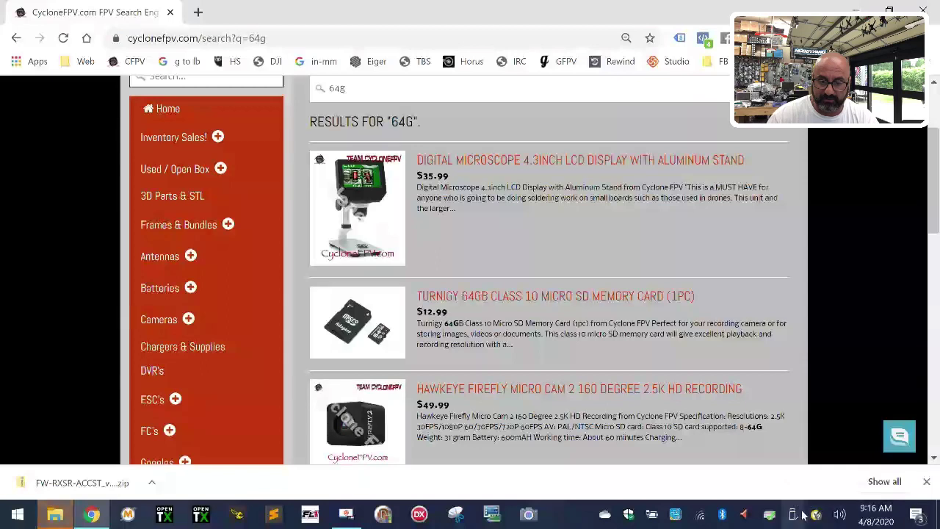
{"action": "left_click", "coordinate": [844, 507]}
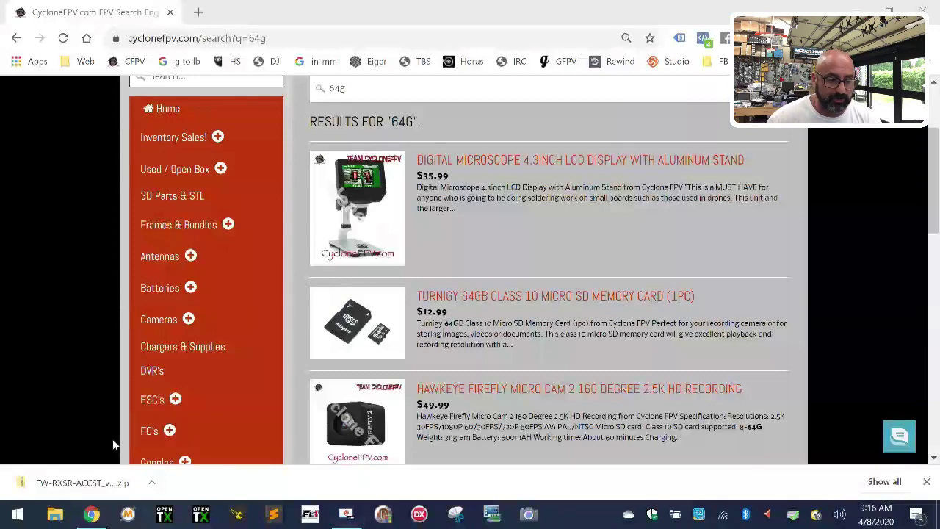
Open the store's drone tutorials page from its Blogs/Posts/Tutorials section
{"action": "scroll", "coordinate": [150, 429], "scroll_direction": "down", "scroll_amount": 8}
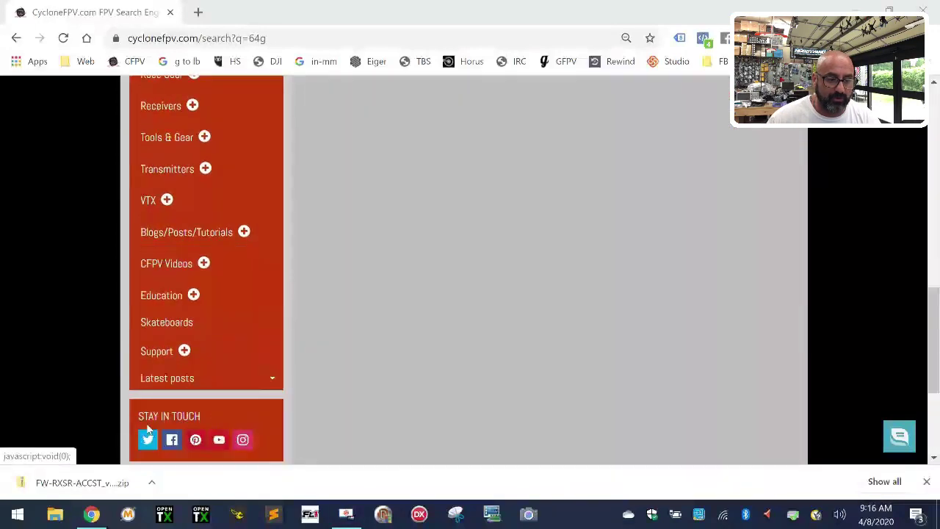
{"action": "left_click", "coordinate": [244, 231]}
{"action": "left_click", "coordinate": [162, 279]}
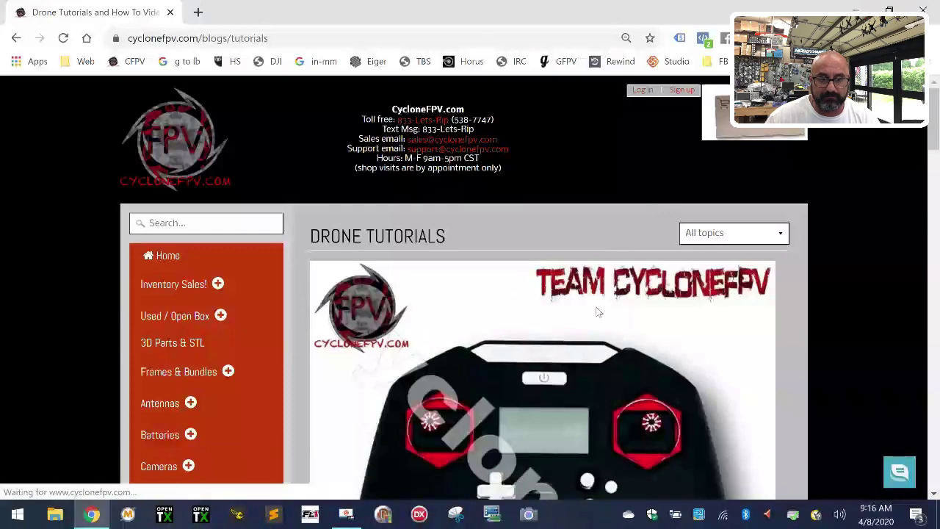
Look through the Drone Tutorials topic list, including the FrSky entries, and close it without choosing a topic
{"action": "scroll", "coordinate": [633, 234], "scroll_direction": "down", "scroll_amount": 6}
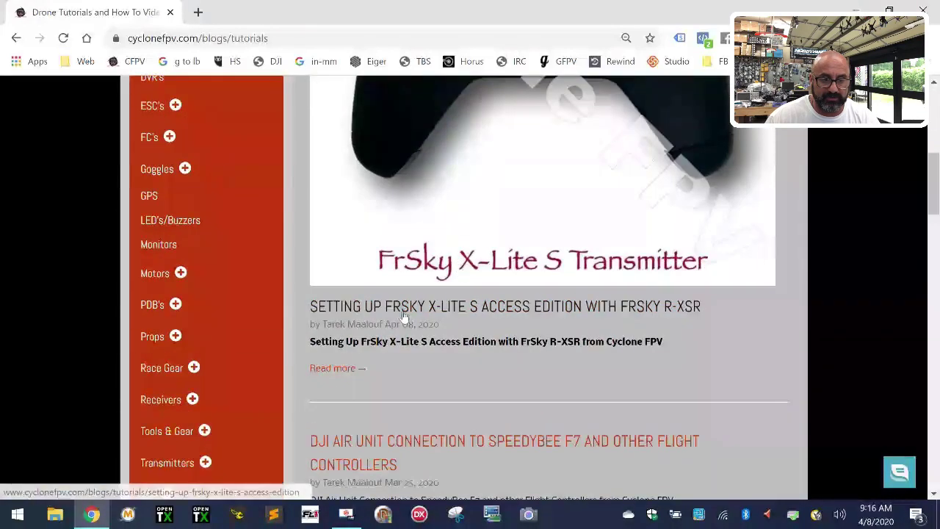
{"action": "scroll", "coordinate": [554, 387], "scroll_direction": "up", "scroll_amount": 4}
{"action": "left_click", "coordinate": [704, 86]}
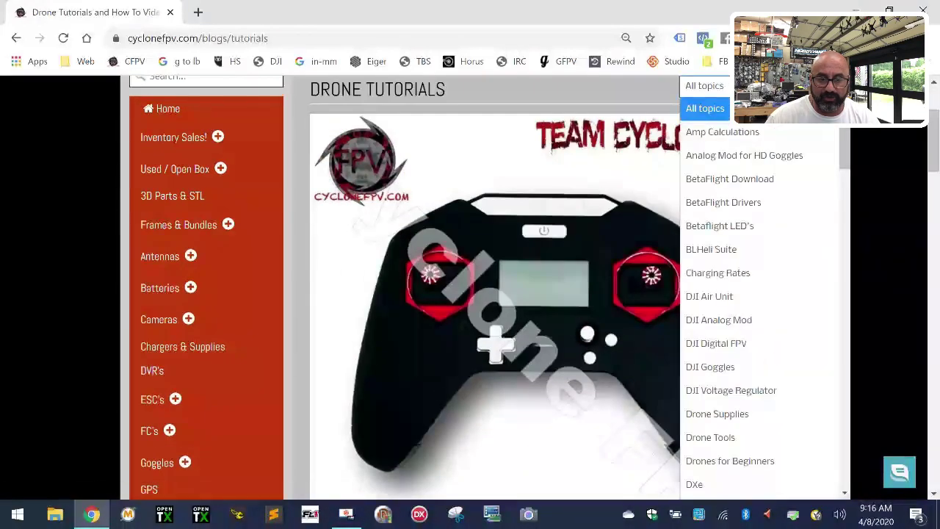
{"action": "scroll", "coordinate": [745, 390], "scroll_direction": "down", "scroll_amount": 5}
{"action": "scroll", "coordinate": [741, 357], "scroll_direction": "down", "scroll_amount": 4}
{"action": "scroll", "coordinate": [744, 360], "scroll_direction": "up", "scroll_amount": 4}
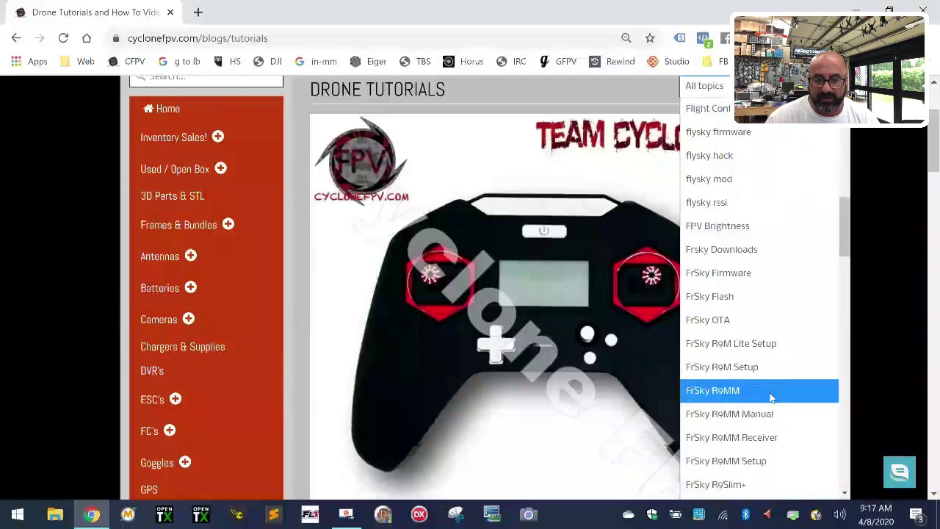
{"action": "scroll", "coordinate": [771, 398], "scroll_direction": "down", "scroll_amount": 4}
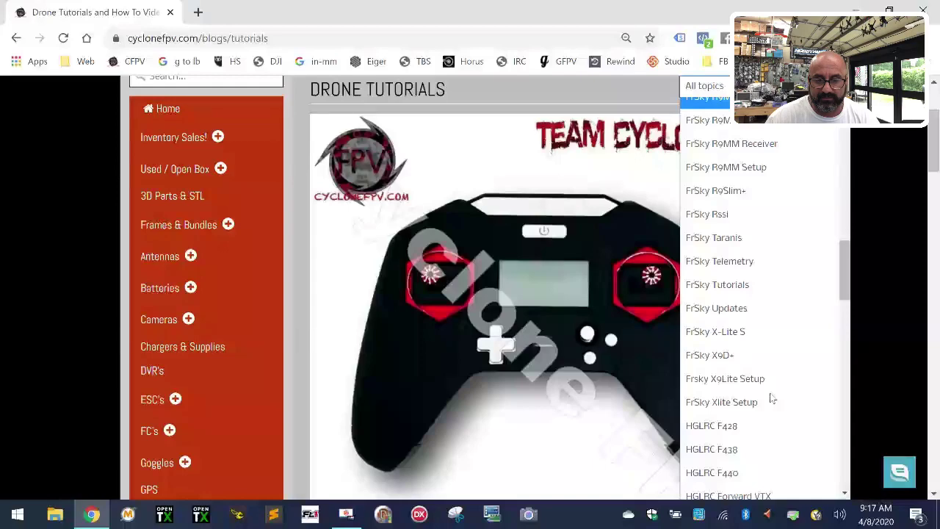
{"action": "scroll", "coordinate": [772, 400], "scroll_direction": "down", "scroll_amount": 4}
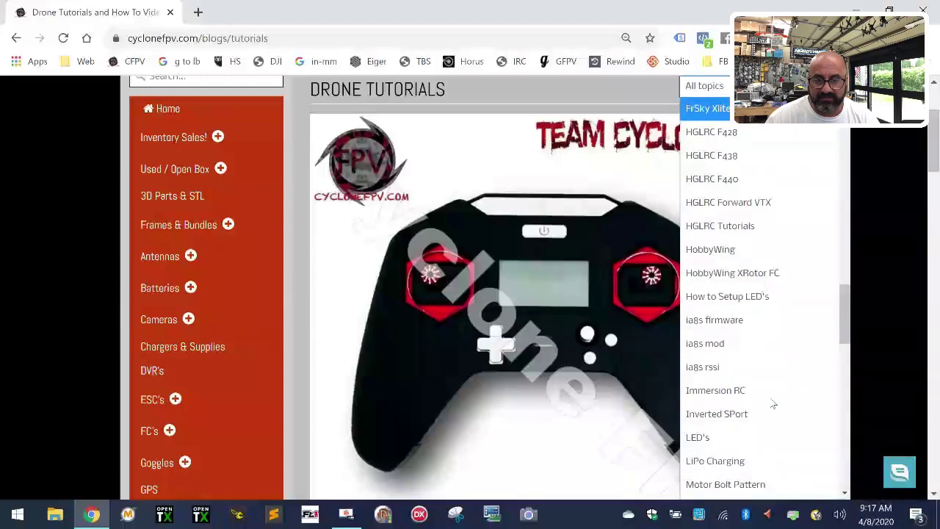
{"action": "scroll", "coordinate": [749, 367], "scroll_direction": "up", "scroll_amount": 12}
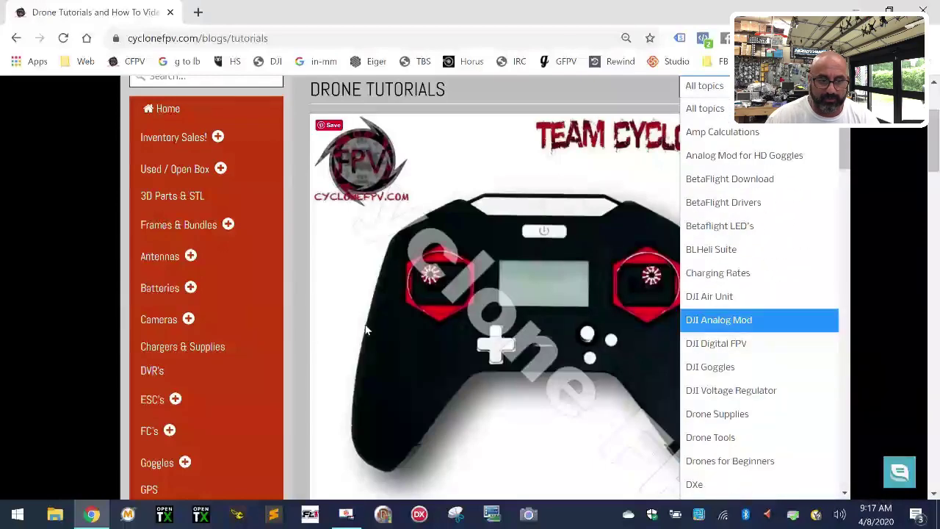
{"action": "left_click", "coordinate": [338, 320]}
Open the article on setting up the FrSky X-Lite S Access Edition with R-XSR and download Open TX 2.3.7 for Windows from its local links
{"action": "scroll", "coordinate": [338, 320], "scroll_direction": "down", "scroll_amount": 5}
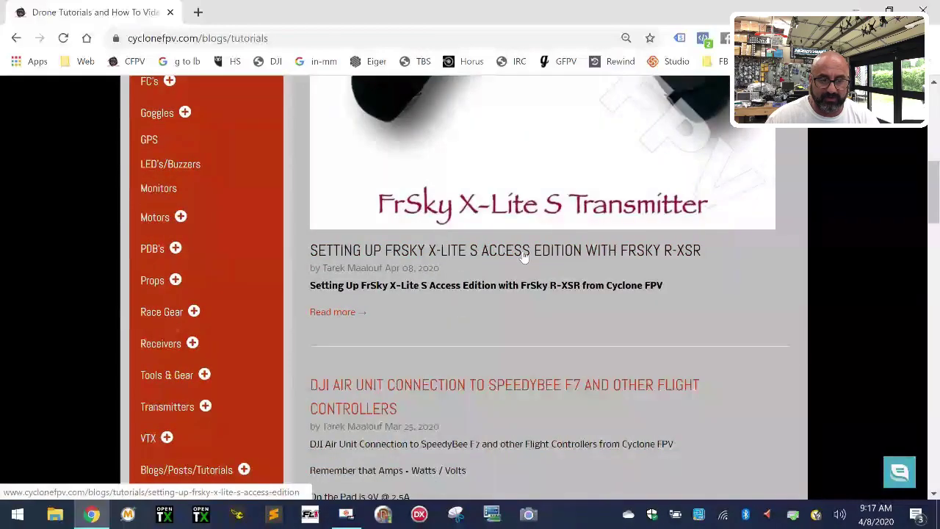
{"action": "left_click", "coordinate": [523, 255]}
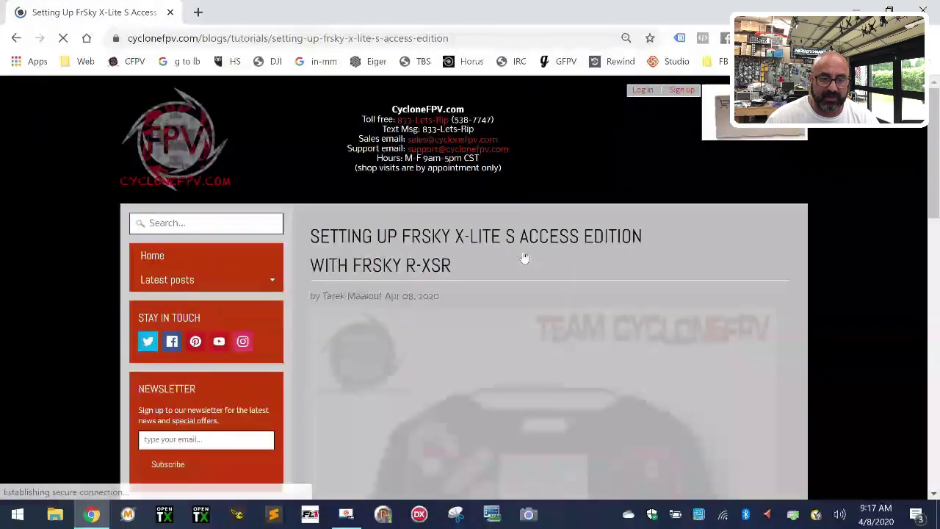
{"action": "scroll", "coordinate": [552, 358], "scroll_direction": "down", "scroll_amount": 4}
{"action": "scroll", "coordinate": [553, 360], "scroll_direction": "down", "scroll_amount": 10}
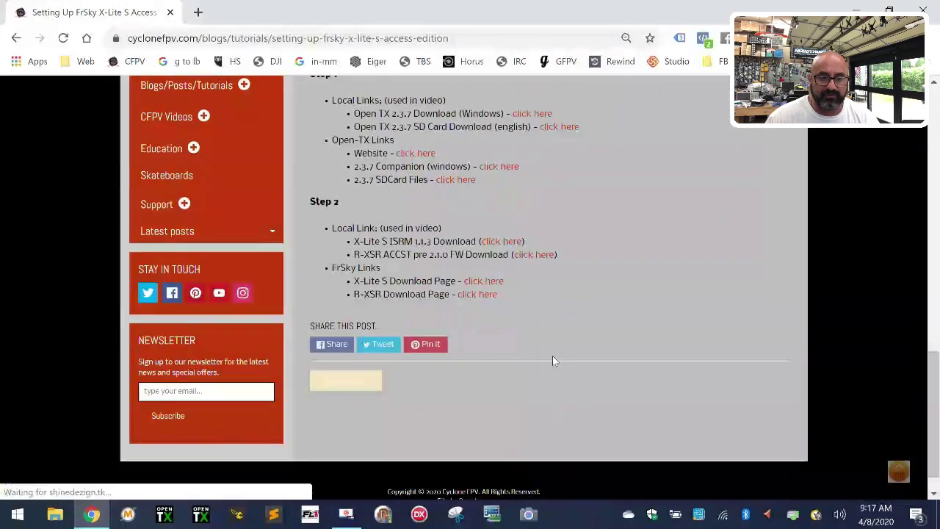
{"action": "scroll", "coordinate": [552, 361], "scroll_direction": "up", "scroll_amount": 2}
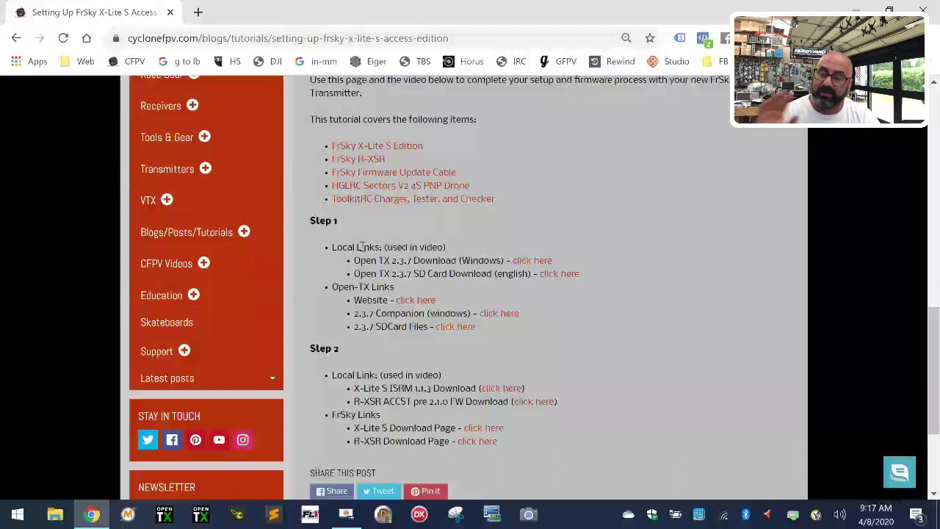
{"action": "left_click", "coordinate": [544, 262]}
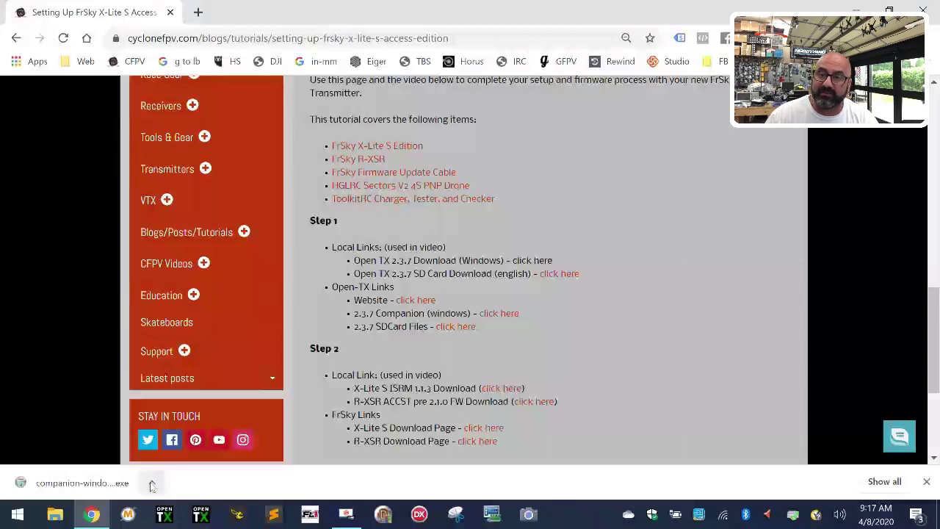
Create a folder named Frsky XLite S in Documents using File Explorer, and open it
{"action": "left_click", "coordinate": [55, 514]}
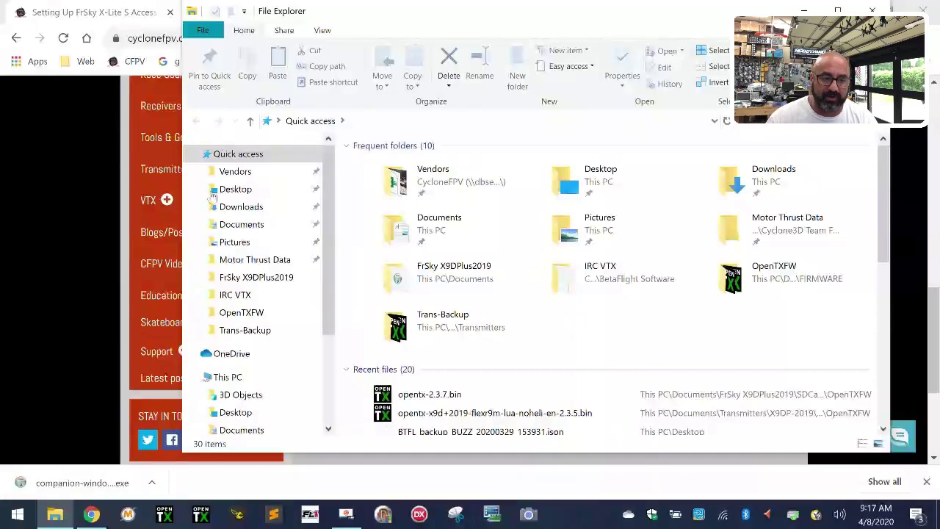
{"action": "left_click", "coordinate": [259, 228]}
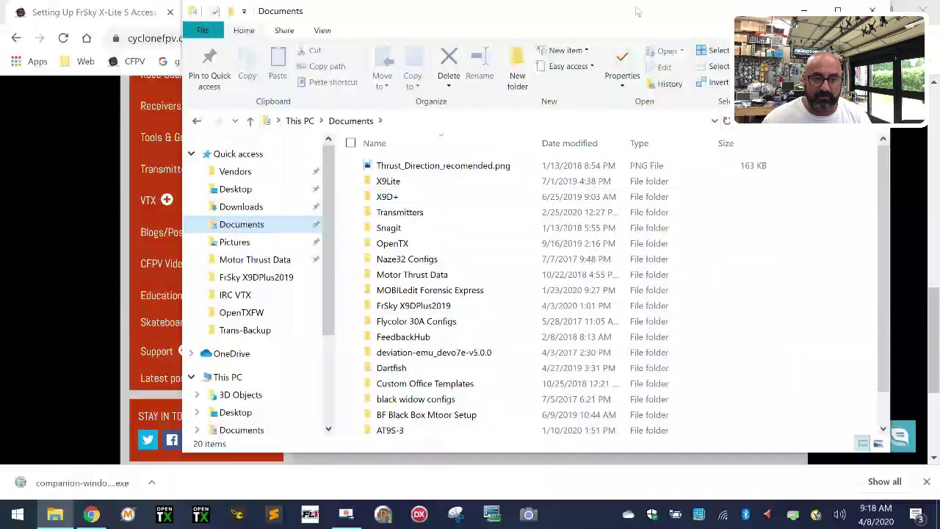
{"action": "left_click", "coordinate": [517, 70]}
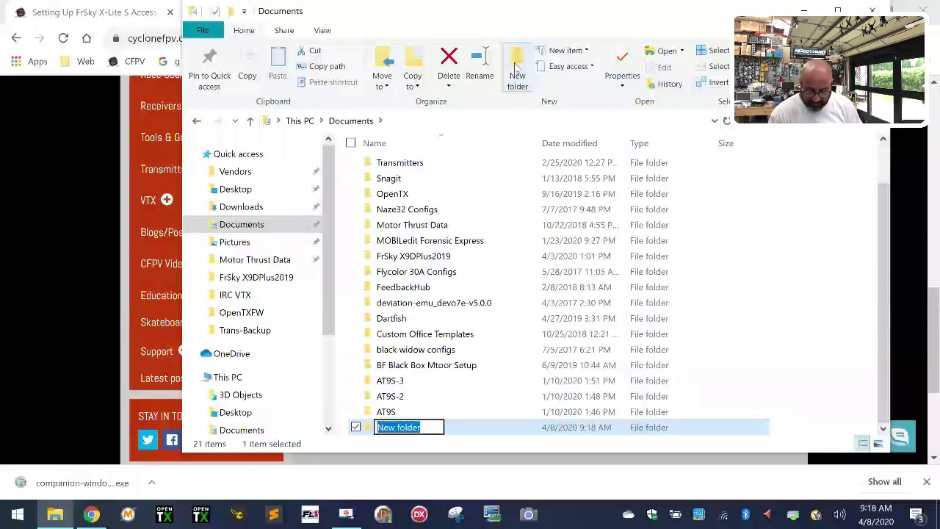
{"action": "type", "text": "F"}
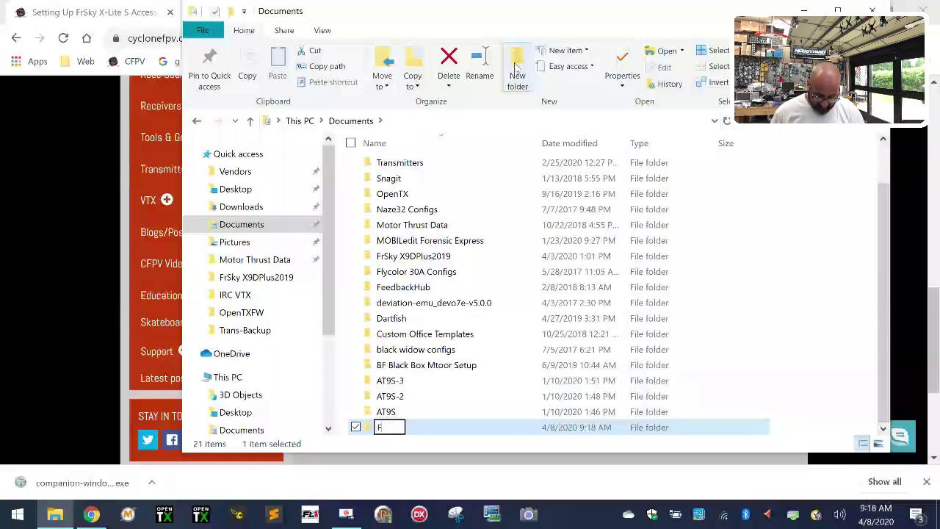
{"action": "type", "text": "rsky XLite S"}
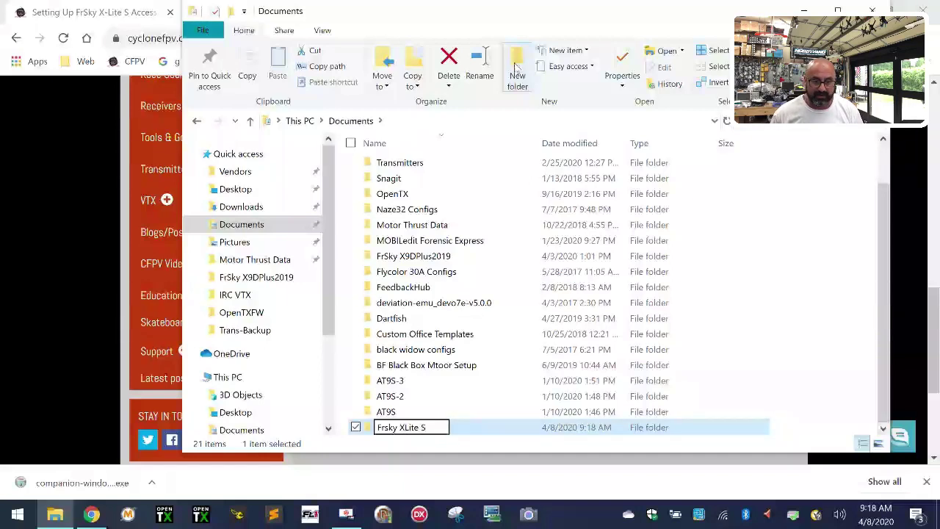
{"action": "key", "text": "Return"}
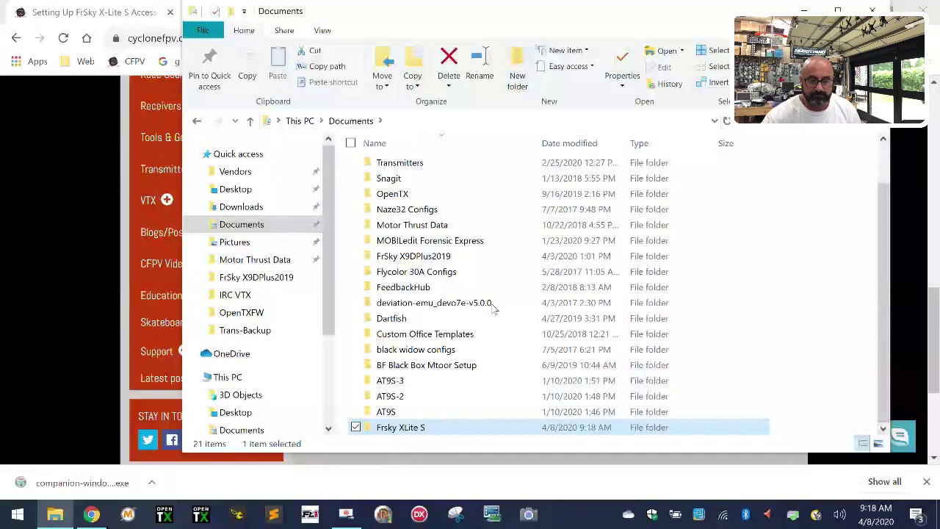
{"action": "double_click", "coordinate": [431, 433]}
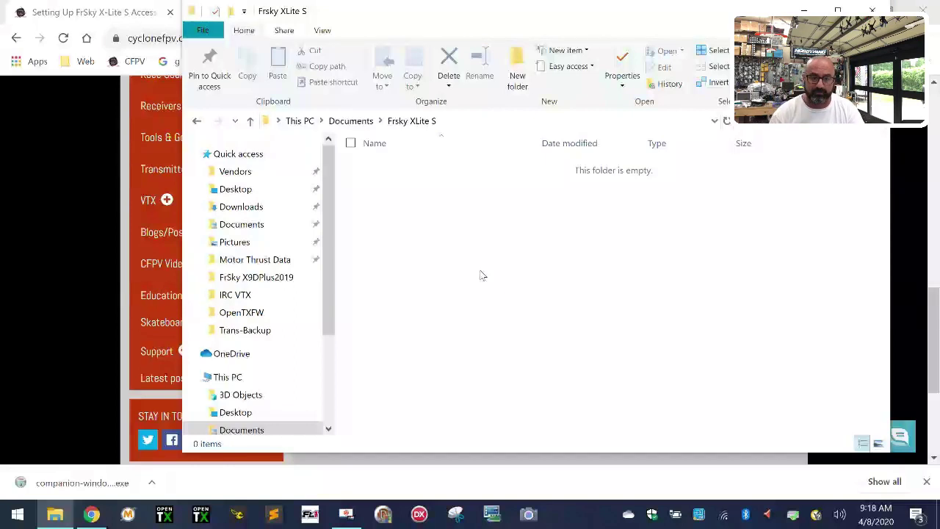
{"action": "right_click", "coordinate": [403, 204]}
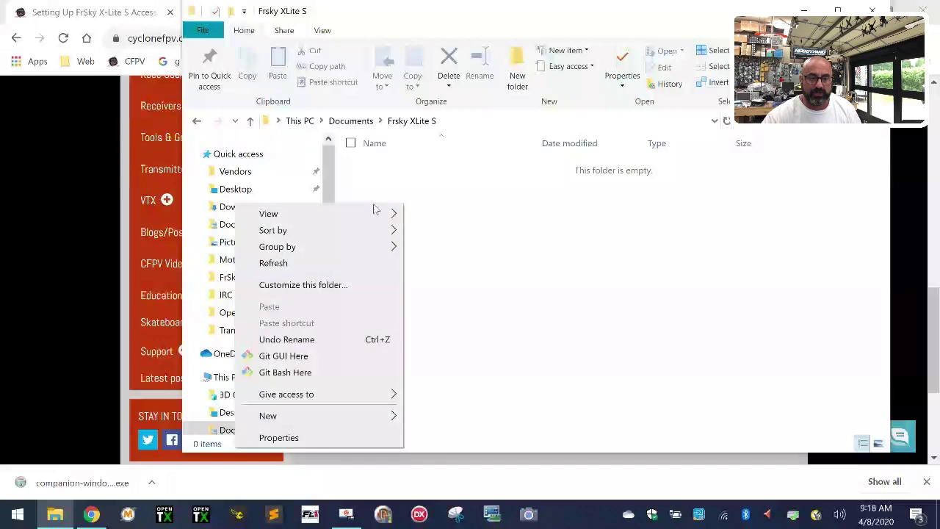
{"action": "mouse_move", "coordinate": [333, 416]}
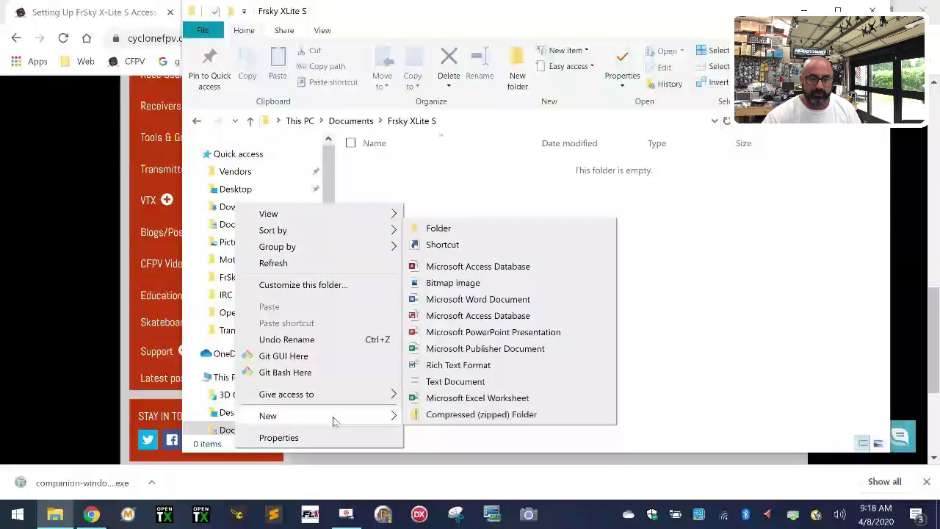
{"action": "left_click", "coordinate": [566, 199]}
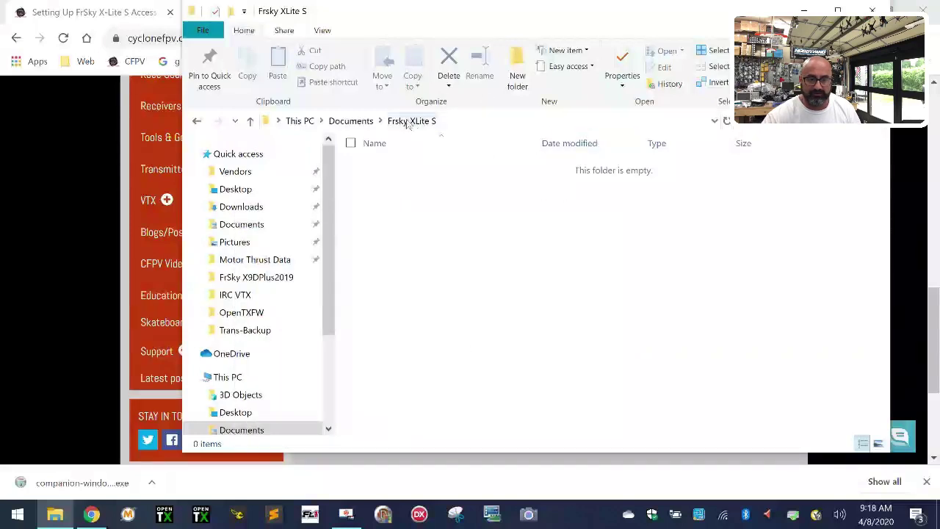
Create a subfolder named SDCard inside the Frsky XLite S folder
{"action": "left_click", "coordinate": [519, 73]}
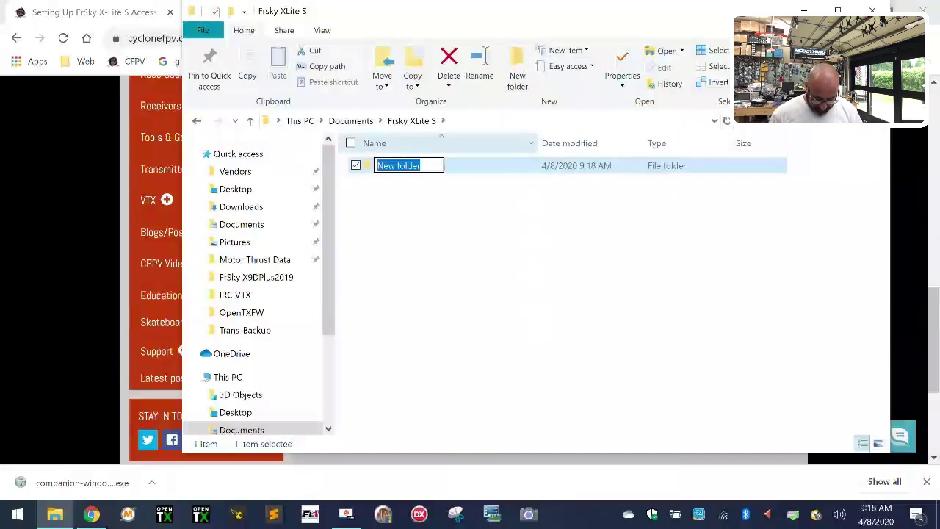
{"action": "type", "text": "SDCard"}
{"action": "key", "text": "Return"}
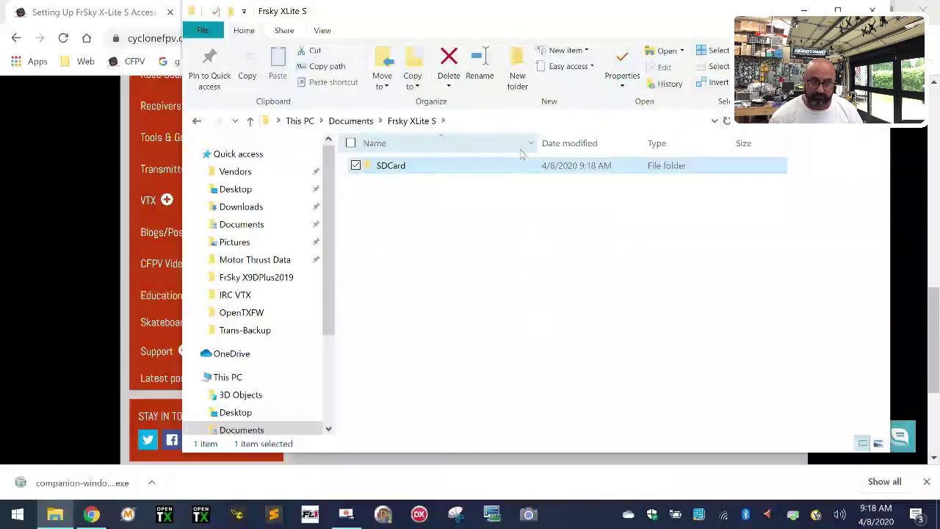
{"action": "left_click", "coordinate": [467, 293]}
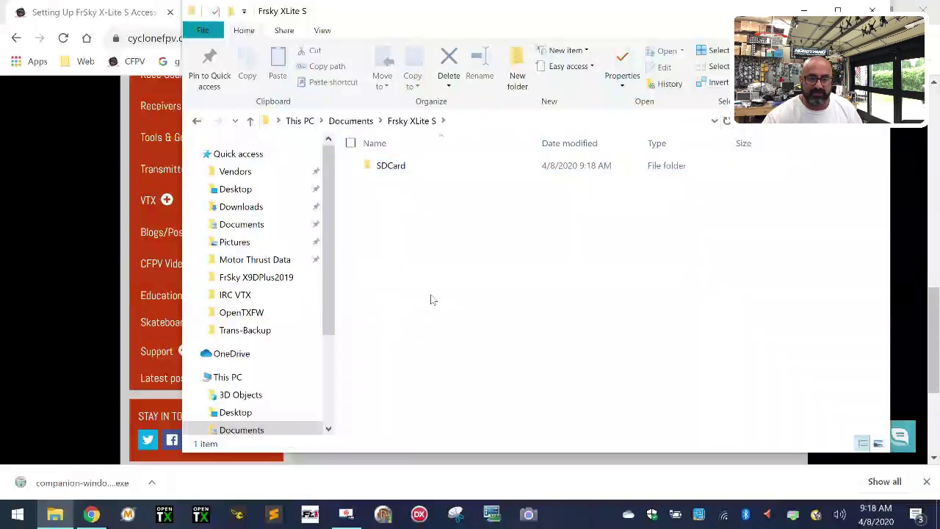
Create a subfolder named Backup alongside SDCard in the Frsky XLite S folder
{"action": "left_click", "coordinate": [521, 59]}
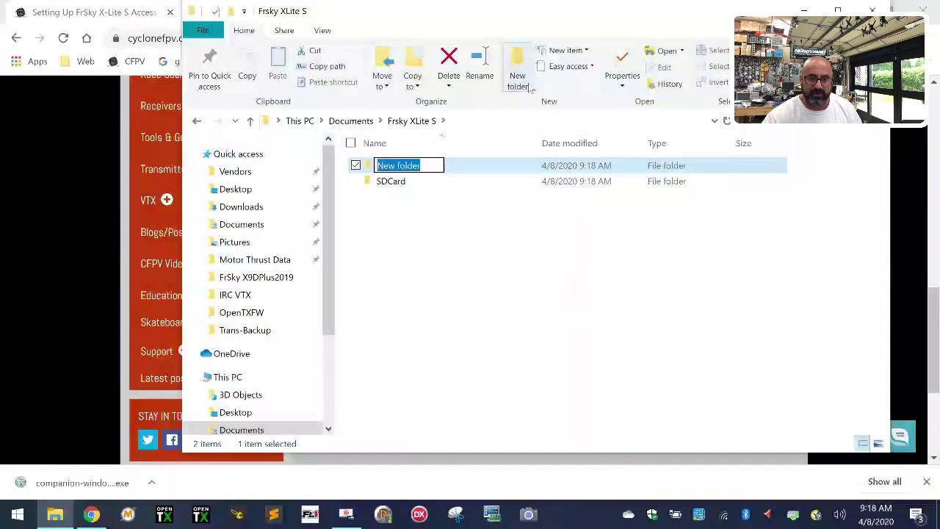
{"action": "type", "text": "Backup"}
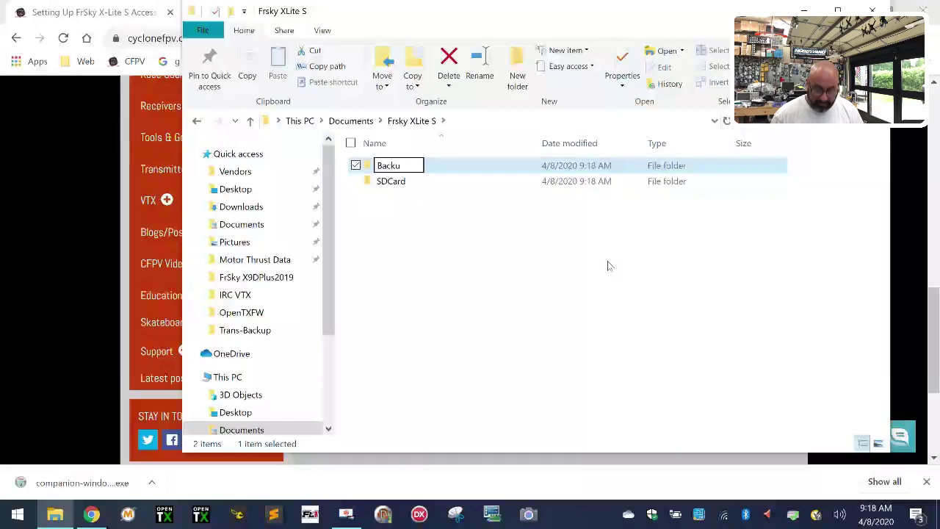
{"action": "key", "text": "Return"}
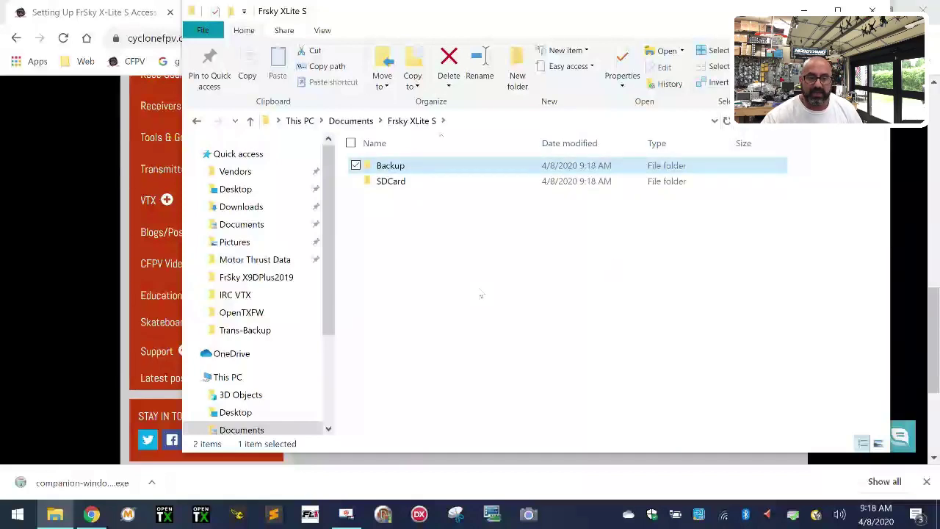
{"action": "left_click", "coordinate": [470, 281]}
{"action": "right_click", "coordinate": [457, 265]}
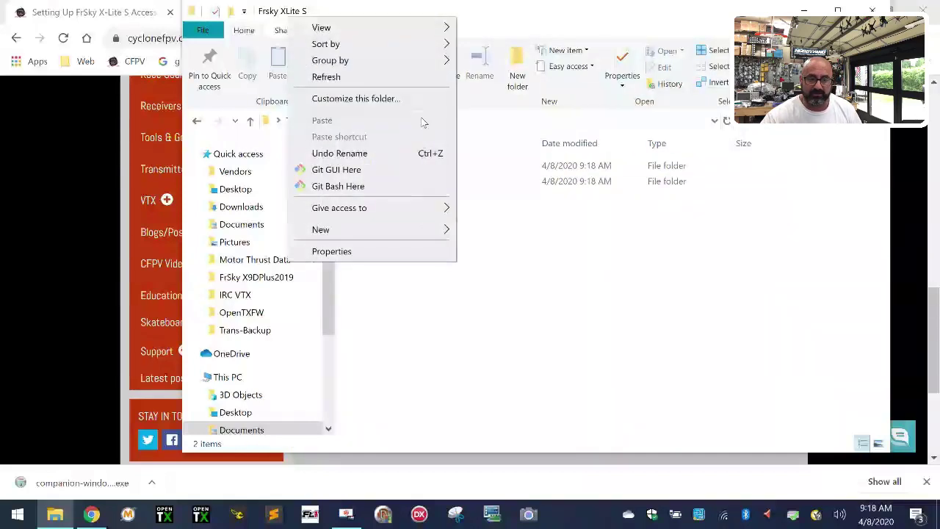
{"action": "mouse_move", "coordinate": [416, 237]}
{"action": "left_click", "coordinate": [458, 222]}
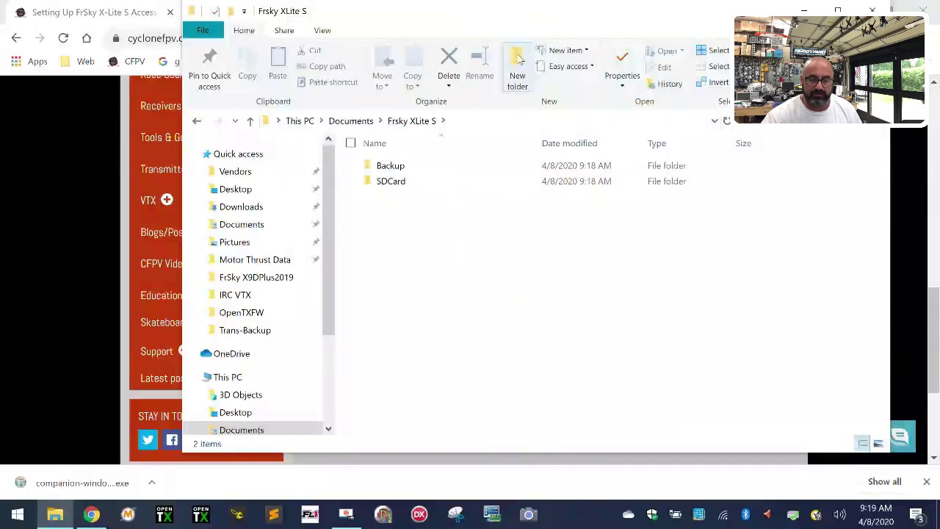
Create a subfolder named Downloads alongside Backup and SDCard in the Frsky XLite S folder
{"action": "left_click", "coordinate": [517, 79]}
{"action": "type", "text": "Downloads"}
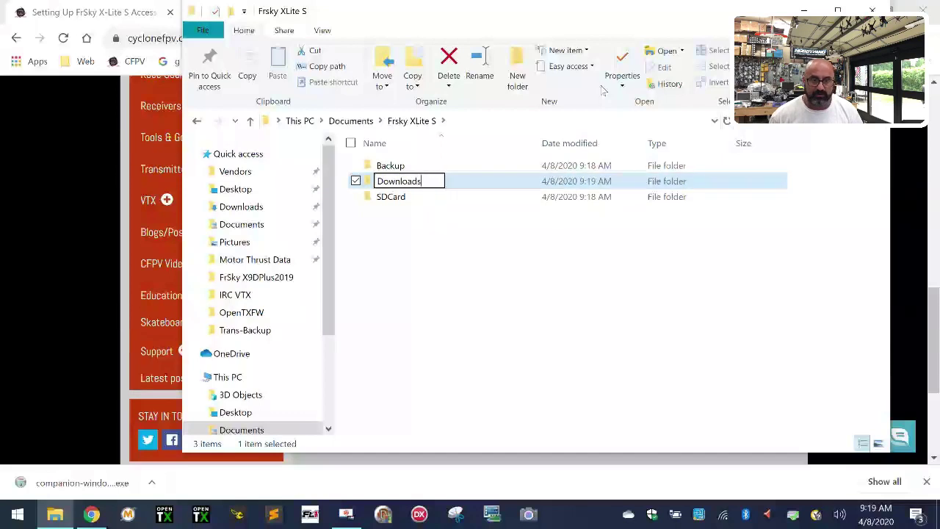
{"action": "key", "text": "Return"}
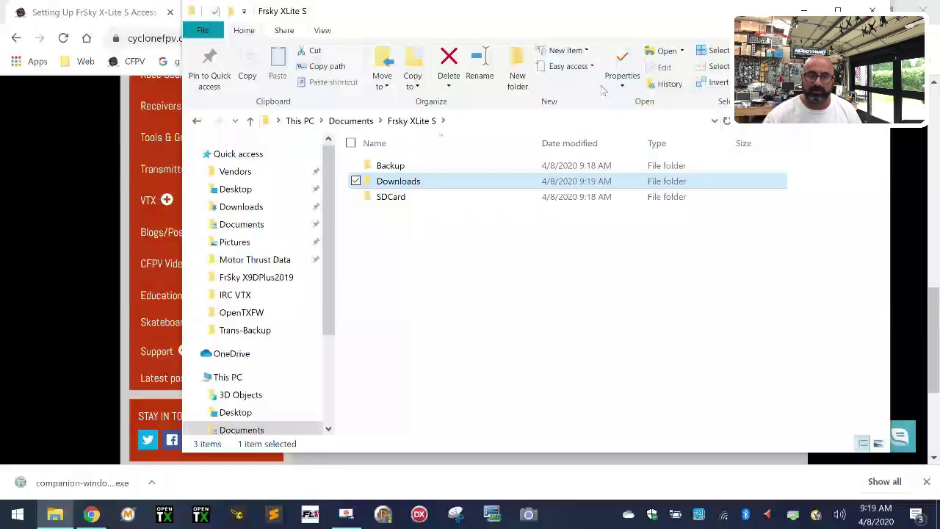
Open the Downloads subfolder of Frsky XLite S and create a folder named OpenTX in it
{"action": "left_click", "coordinate": [477, 308]}
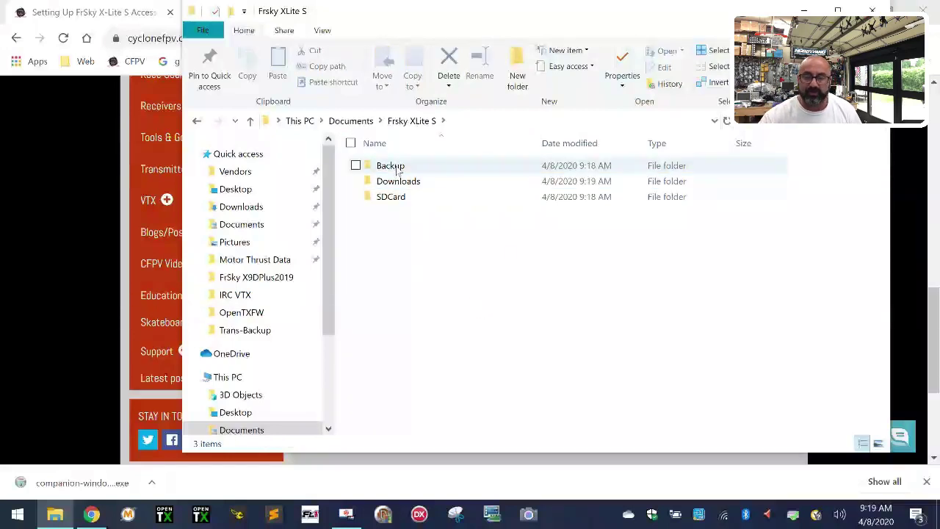
{"action": "double_click", "coordinate": [432, 181]}
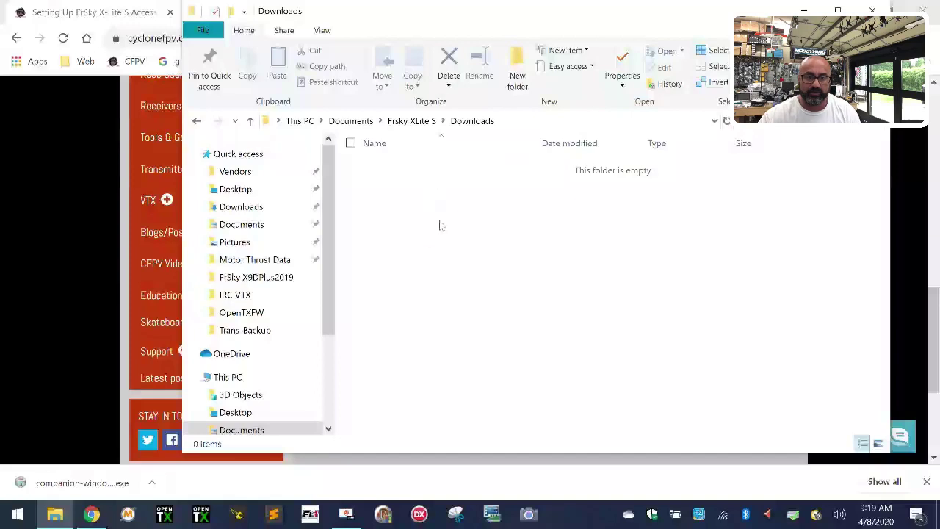
{"action": "left_click", "coordinate": [520, 66]}
{"action": "type", "text": "OpenTX"}
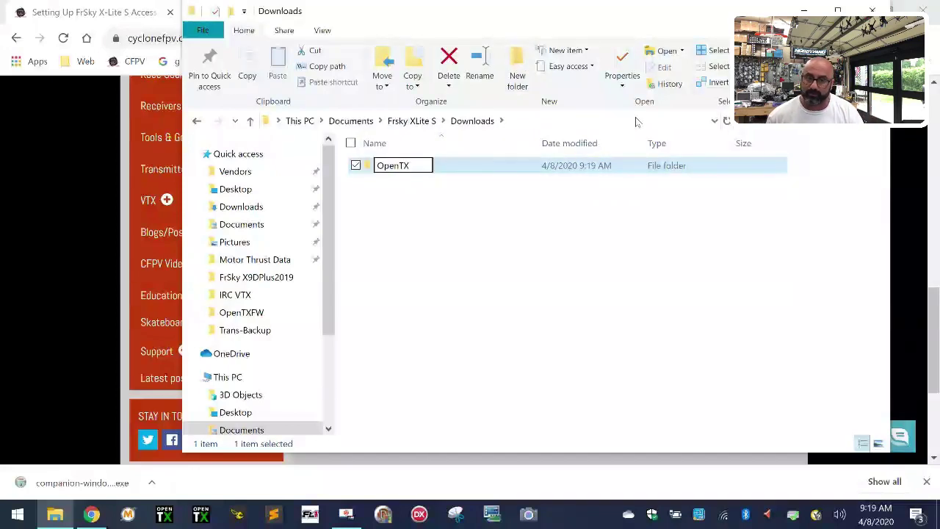
{"action": "key", "text": "Return"}
Create a folder named FrSkyTX alongside OpenTX in the Downloads subfolder
{"action": "right_click", "coordinate": [450, 235]}
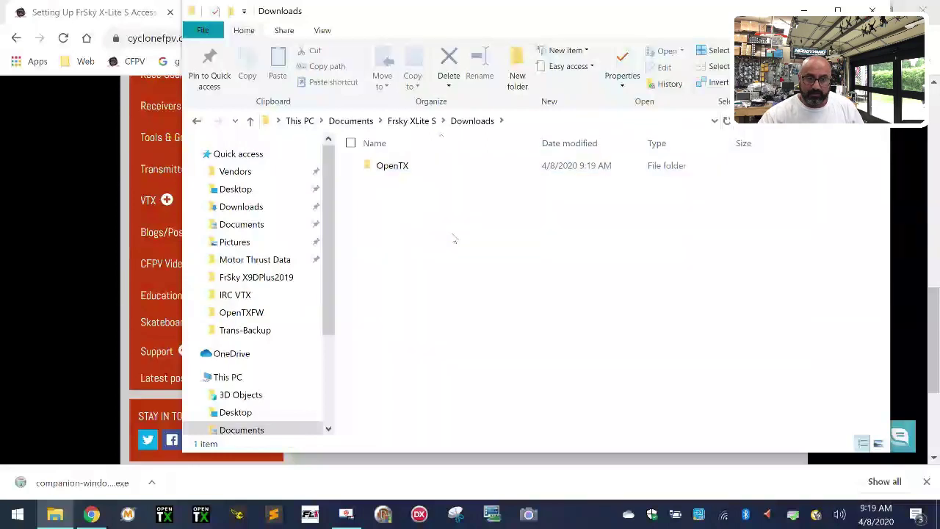
{"action": "mouse_move", "coordinate": [439, 446]}
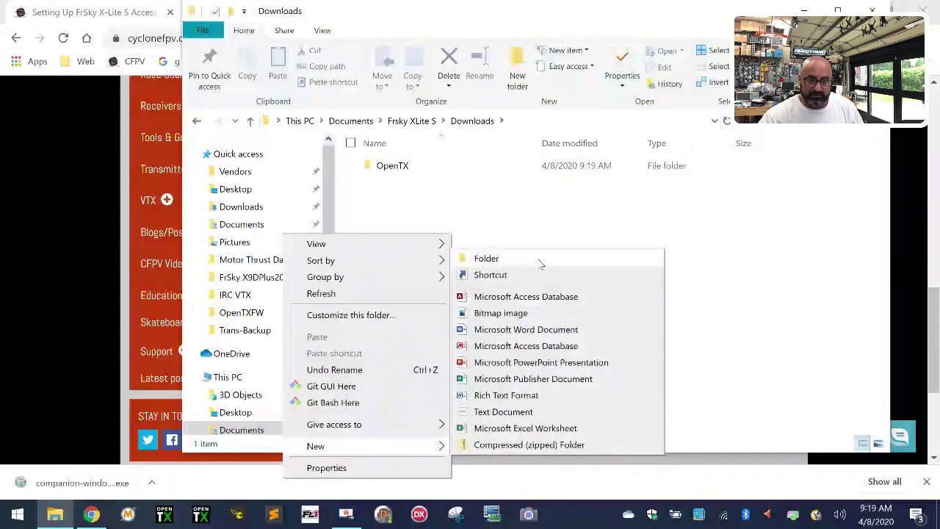
{"action": "left_click", "coordinate": [541, 260]}
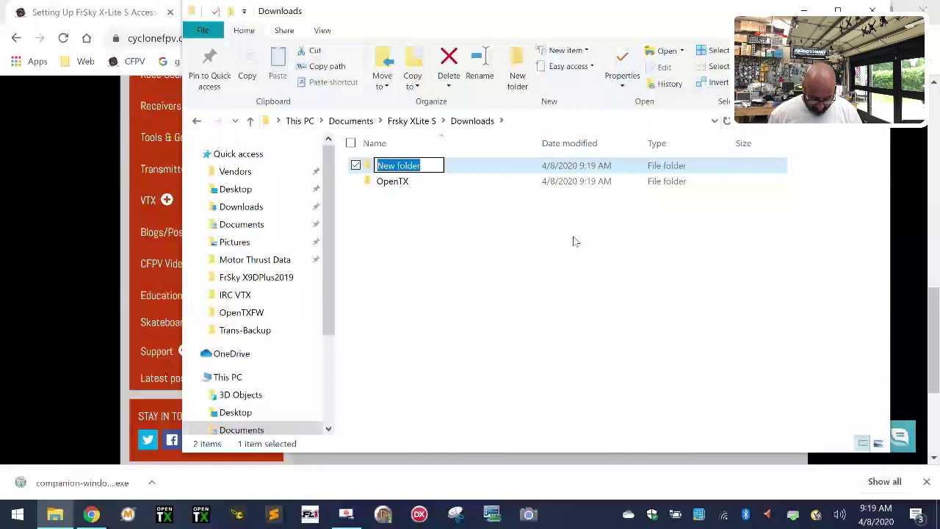
{"action": "type", "text": "FrSkyTX"}
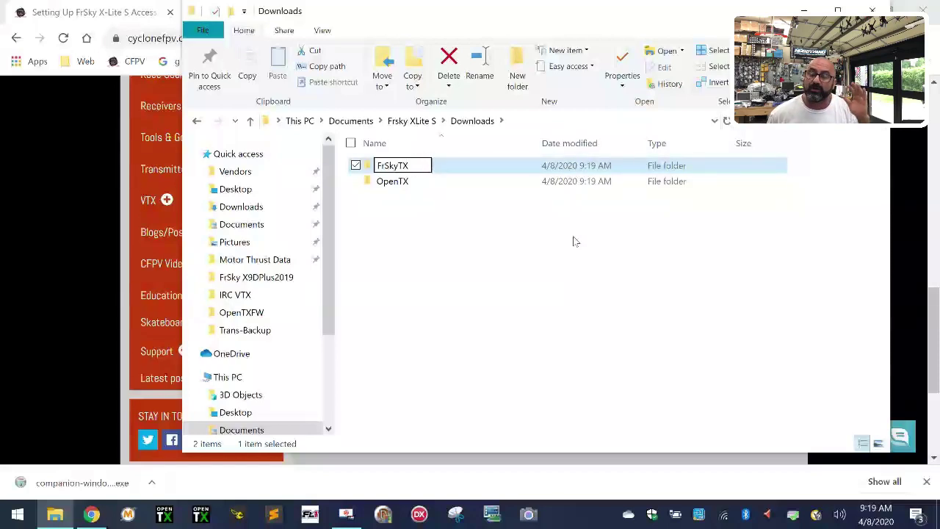
{"action": "key", "text": "Return"}
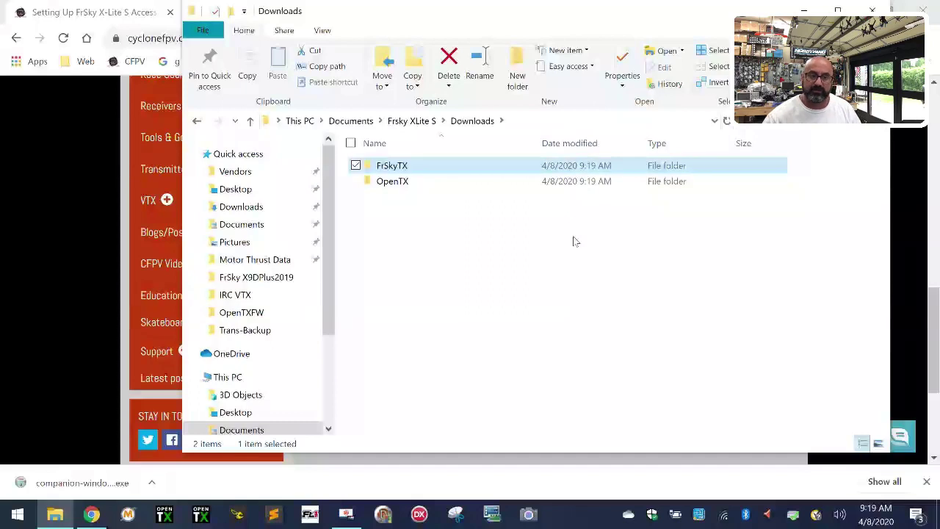
Create a folder named FrSkyRX alongside FrSkyTX and OpenTX in the Downloads subfolder
{"action": "left_click", "coordinate": [428, 240]}
{"action": "right_click", "coordinate": [435, 239]}
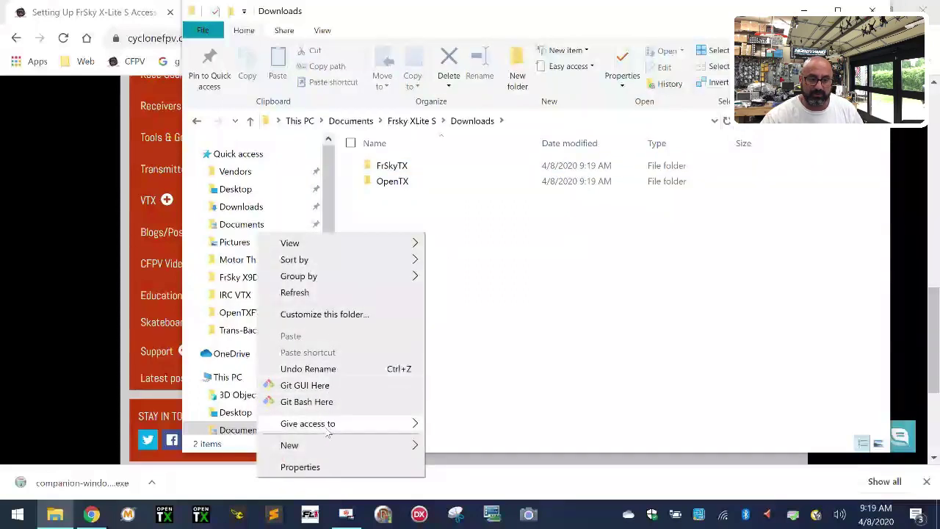
{"action": "mouse_move", "coordinate": [326, 445]}
{"action": "left_click", "coordinate": [460, 257]}
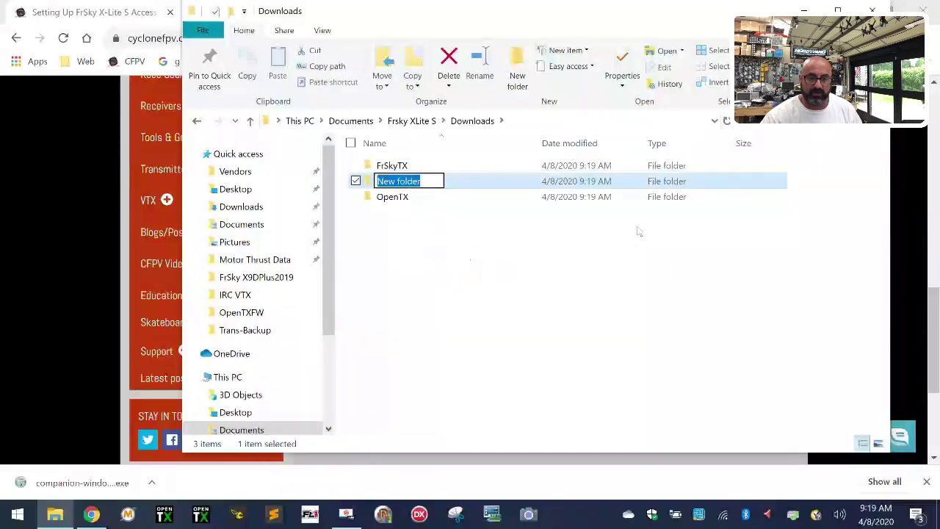
{"action": "type", "text": "FrSkyRX"}
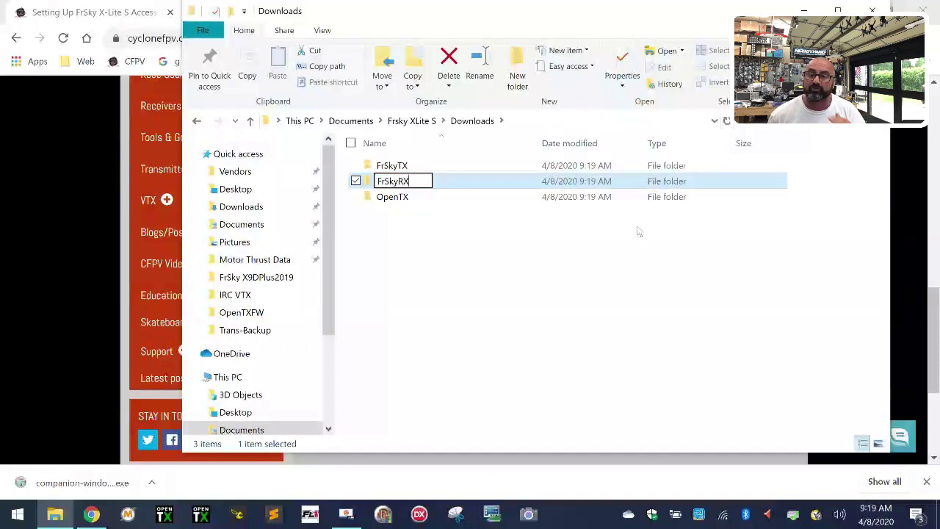
{"action": "key", "text": "Return"}
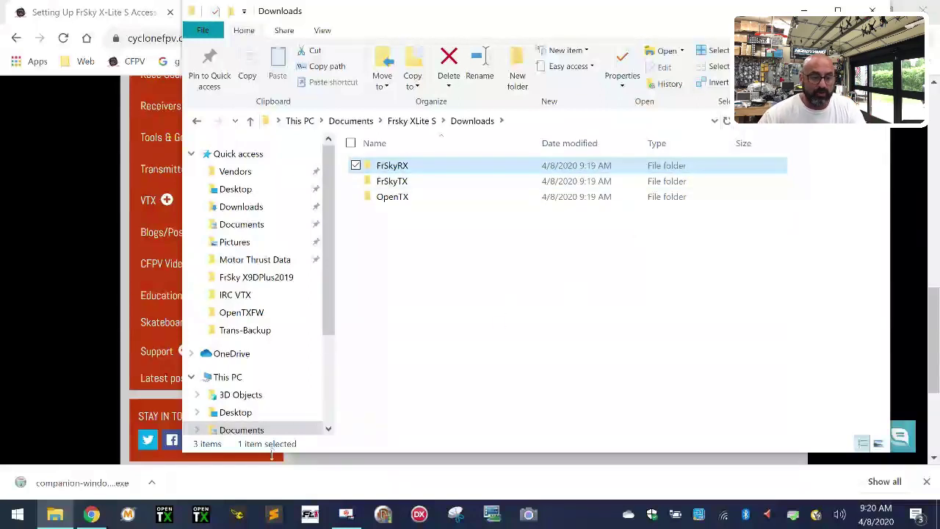
Show the downloaded companion-windows-2.3.7.exe in its folder from the browser's download list
{"action": "left_click", "coordinate": [152, 484]}
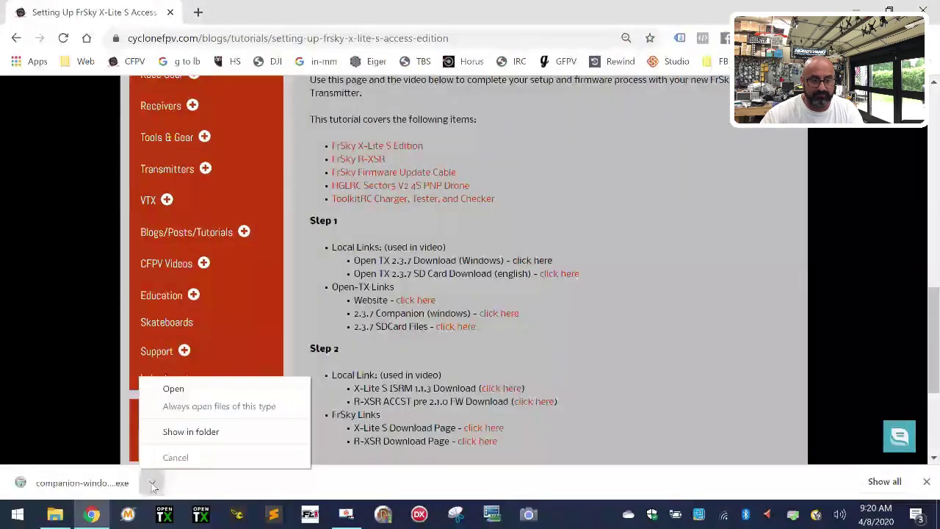
{"action": "left_click", "coordinate": [200, 432]}
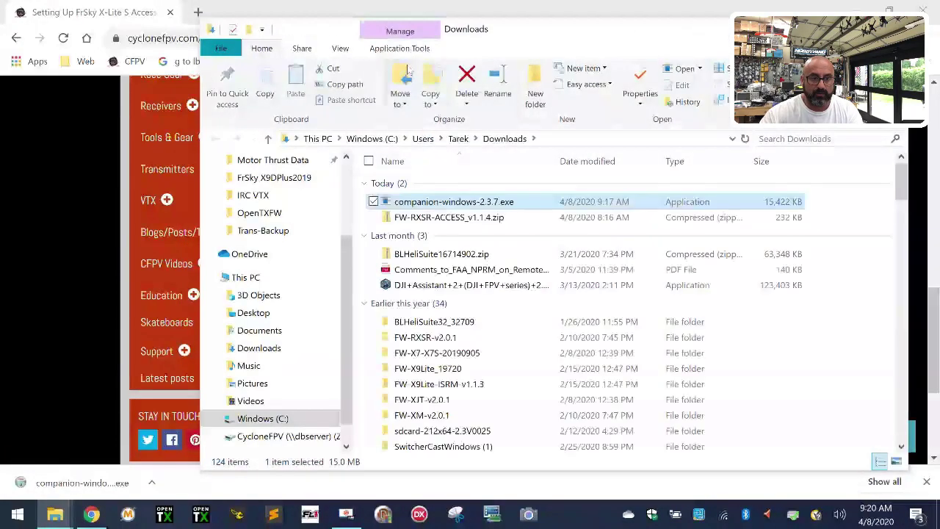
{"action": "left_click_drag", "start_coordinate": [541, 39], "coordinate": [437, 21]}
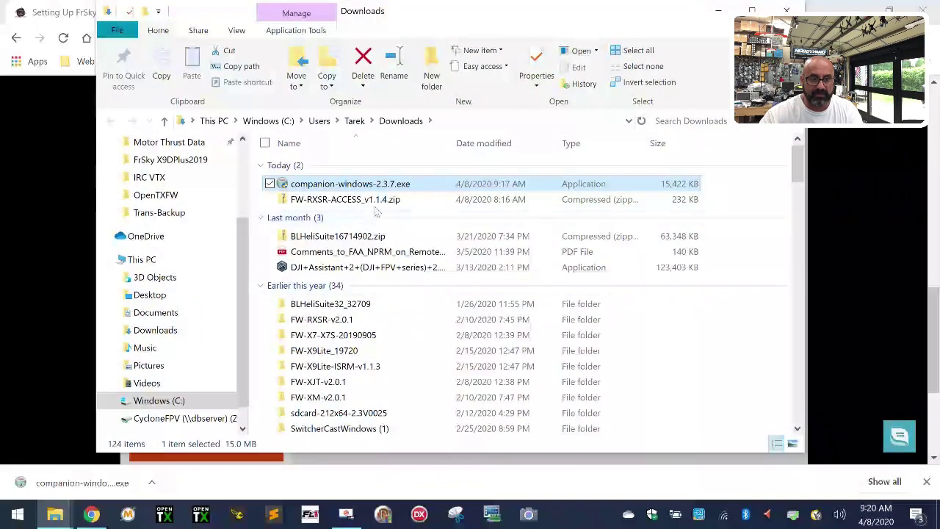
{"action": "right_click", "coordinate": [332, 186]}
{"action": "left_click", "coordinate": [397, 189]}
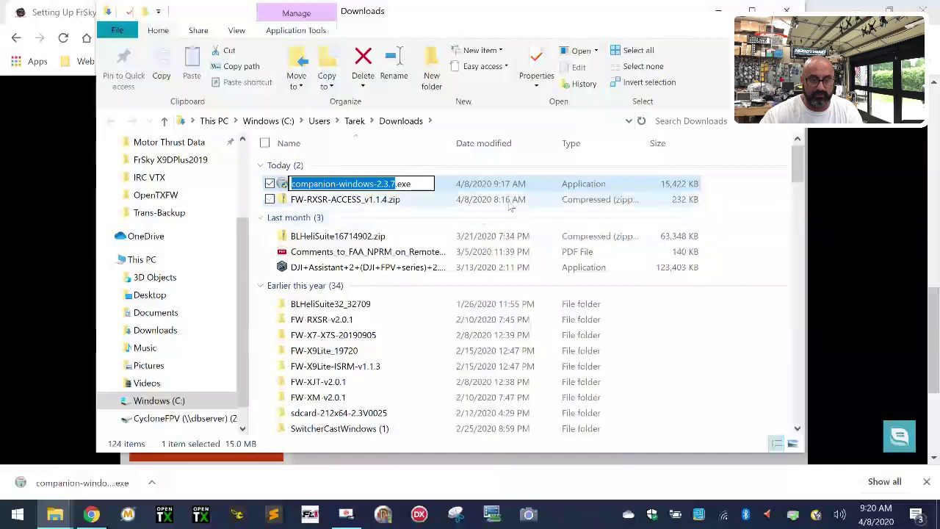
{"action": "left_click", "coordinate": [621, 279]}
Move companion-windows-2.3.7.exe into the OpenTX folder under Documents, Frsky XLite S, Downloads
{"action": "right_click", "coordinate": [353, 192]}
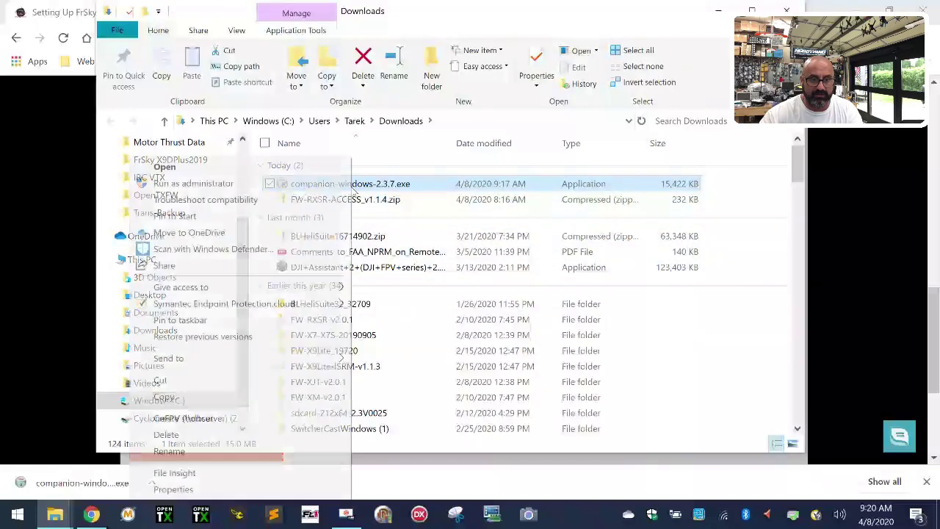
{"action": "left_click", "coordinate": [198, 383]}
{"action": "scroll", "coordinate": [170, 240], "scroll_direction": "up", "scroll_amount": 2}
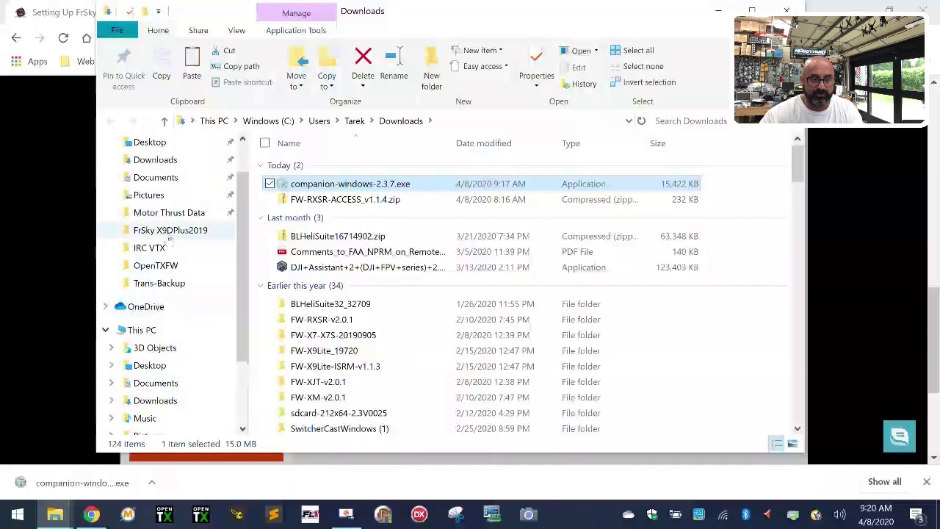
{"action": "left_click", "coordinate": [175, 178]}
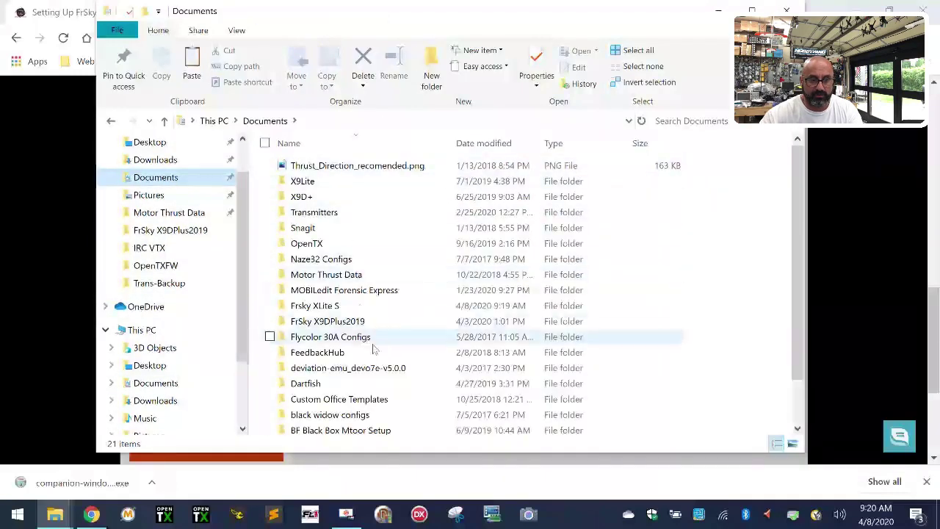
{"action": "left_click", "coordinate": [372, 308]}
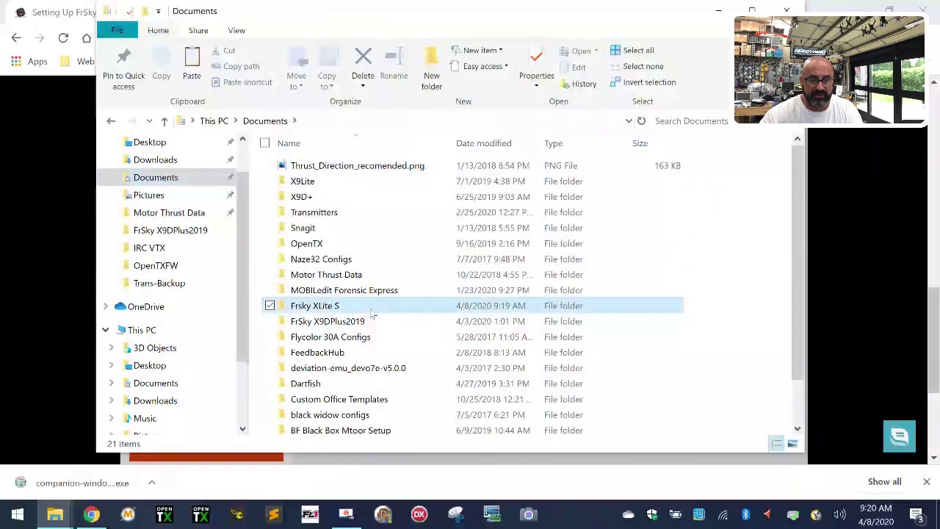
{"action": "double_click", "coordinate": [372, 307]}
{"action": "double_click", "coordinate": [321, 182]}
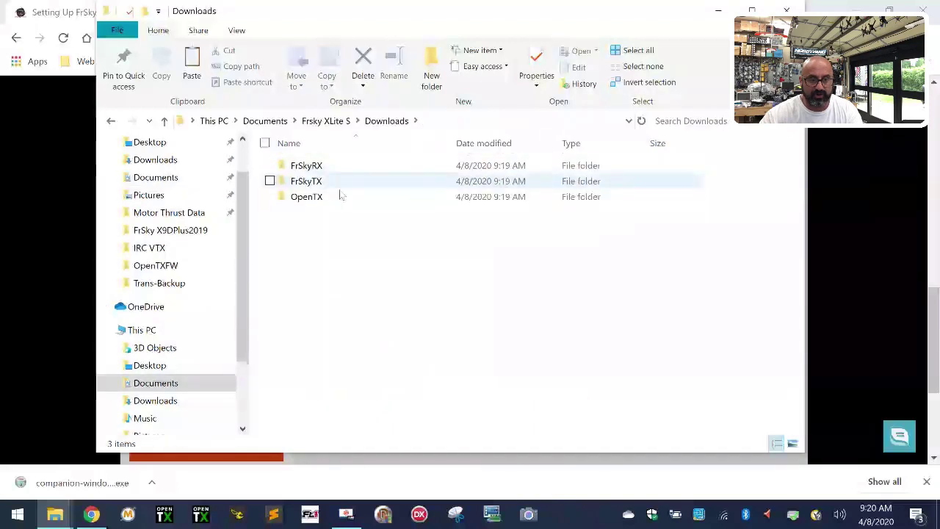
{"action": "double_click", "coordinate": [323, 197]}
{"action": "right_click", "coordinate": [336, 200]}
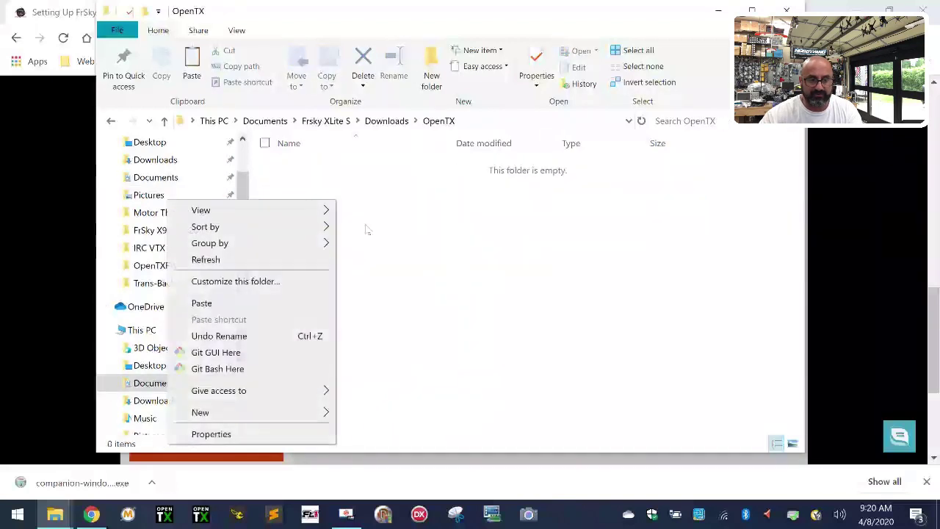
{"action": "left_click", "coordinate": [260, 309]}
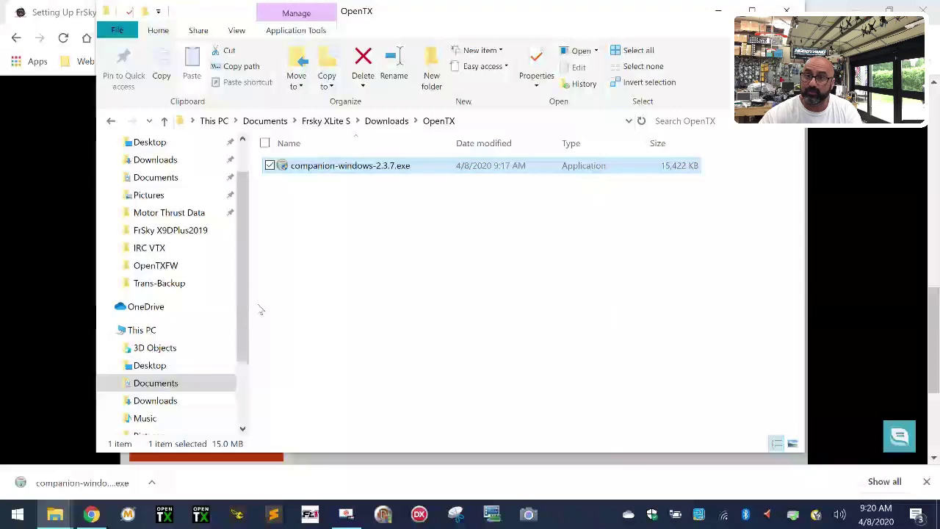
Switch to Chrome, download the English Open TX 2.3.7 SD Card file from the tutorial's local link, and show it in its folder
{"action": "left_click", "coordinate": [13, 269]}
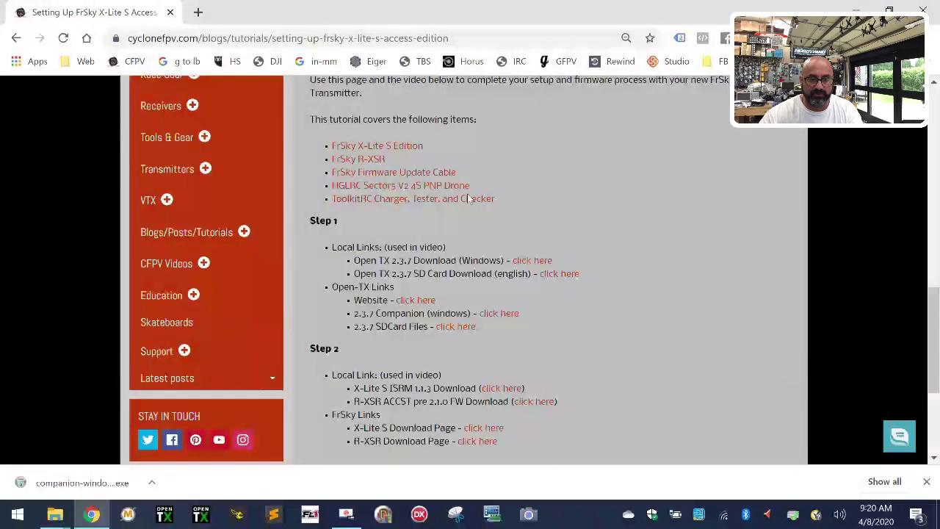
{"action": "left_click", "coordinate": [574, 275]}
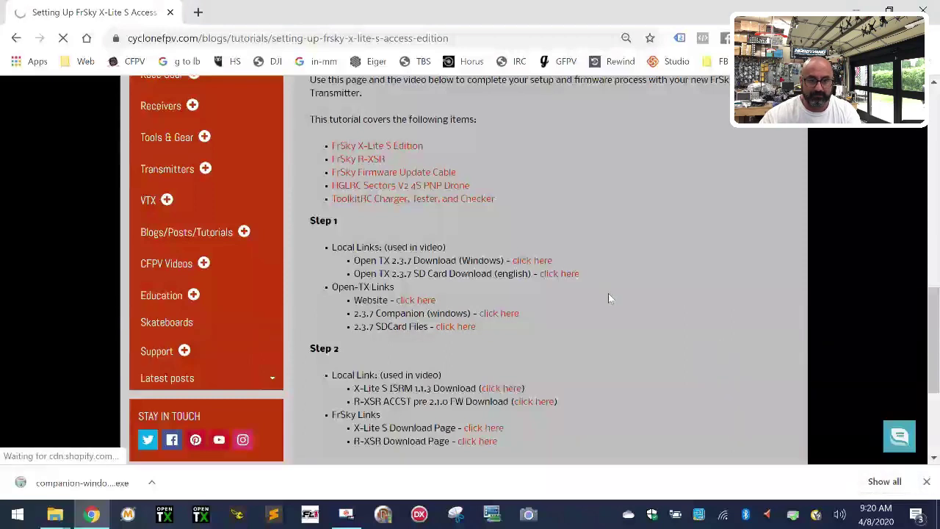
{"action": "left_click", "coordinate": [556, 274]}
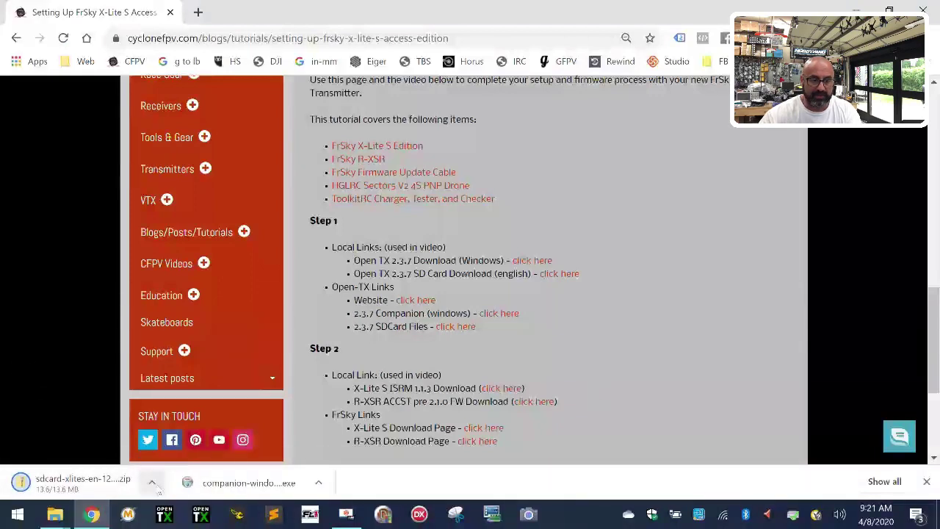
{"action": "left_click", "coordinate": [152, 482]}
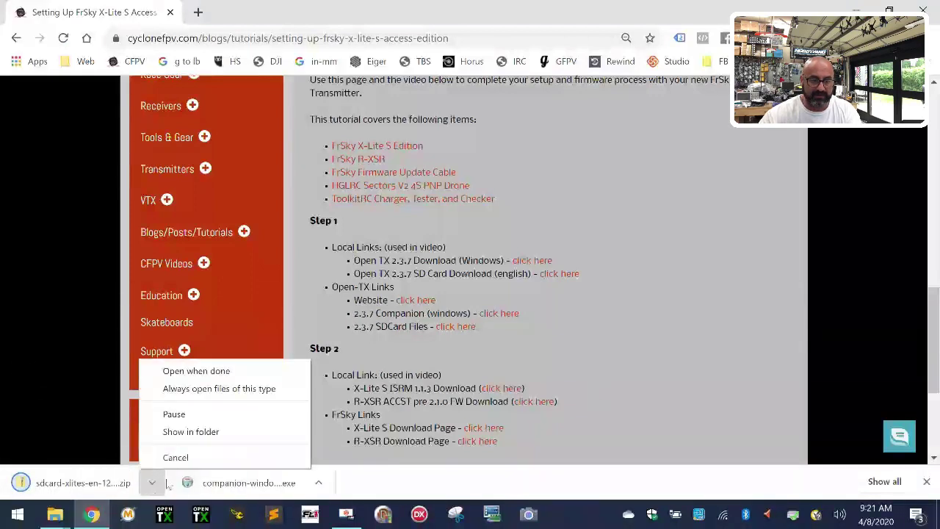
{"action": "left_click", "coordinate": [229, 431]}
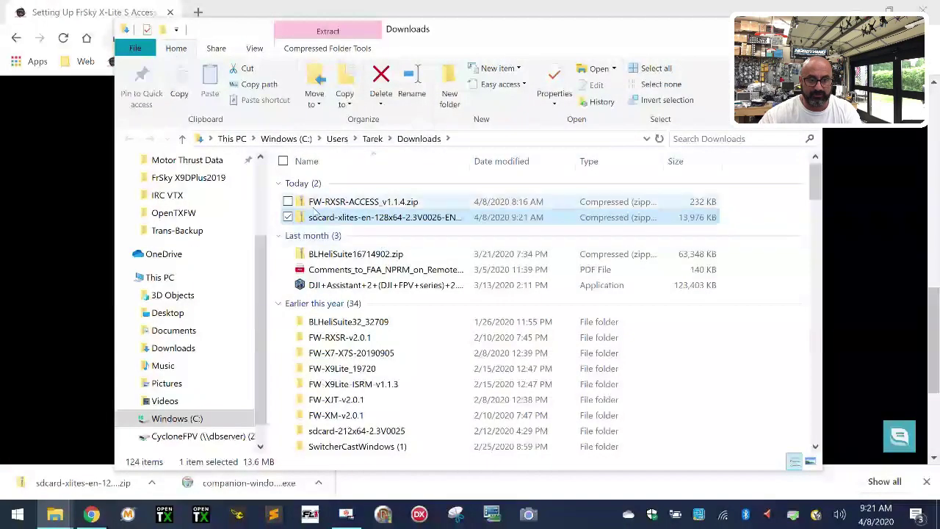
Copy the sdcard-xlites-en-128x64-2.3V0026-EN zip into the OpenTX folder under Documents, Frsky XLite S, Downloads
{"action": "right_click", "coordinate": [365, 223]}
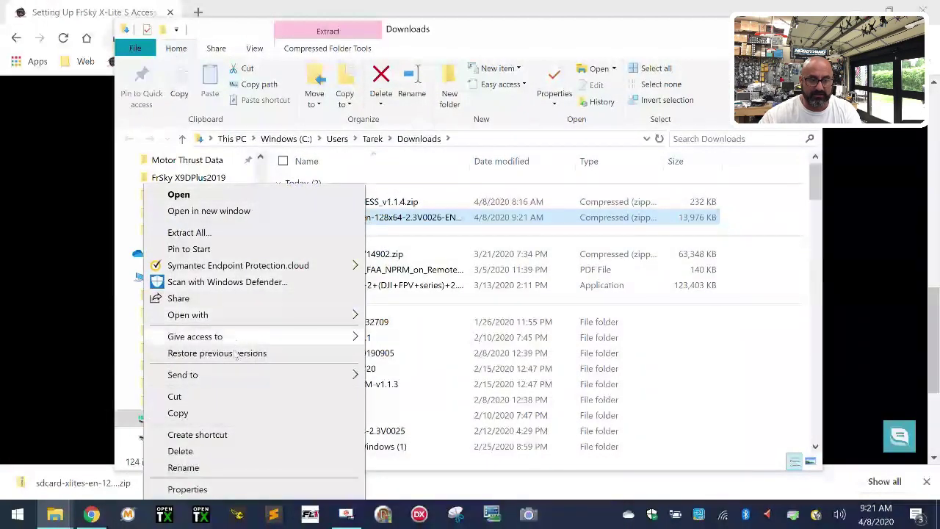
{"action": "left_click", "coordinate": [222, 415]}
{"action": "scroll", "coordinate": [205, 340], "scroll_direction": "up", "scroll_amount": 1}
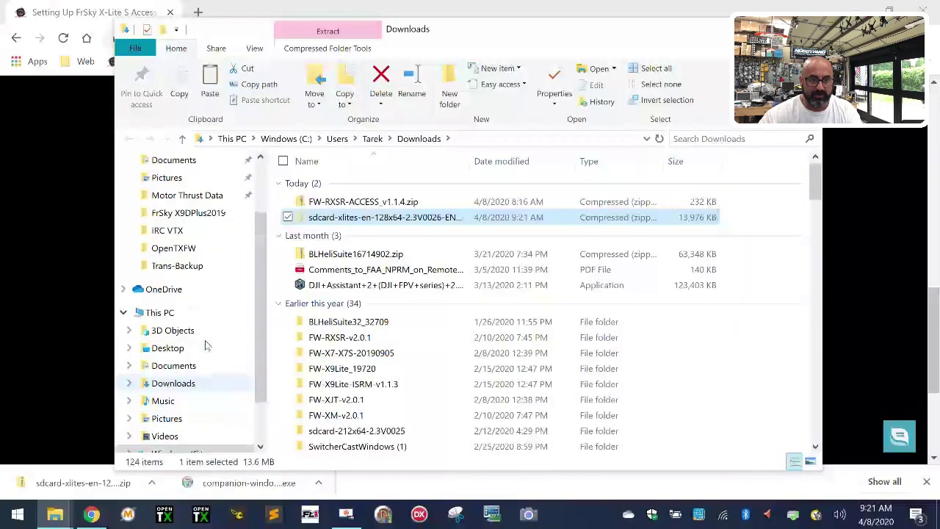
{"action": "scroll", "coordinate": [197, 265], "scroll_direction": "up", "scroll_amount": 2}
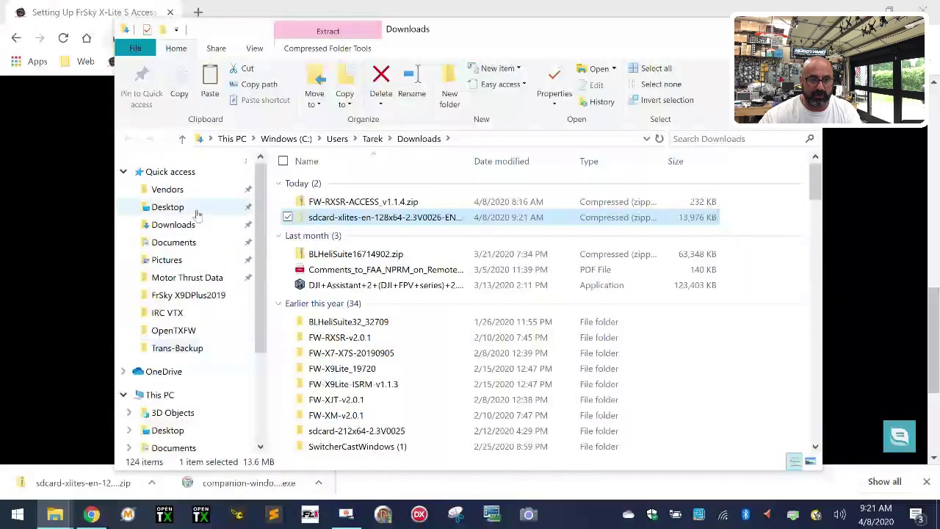
{"action": "left_click", "coordinate": [193, 246]}
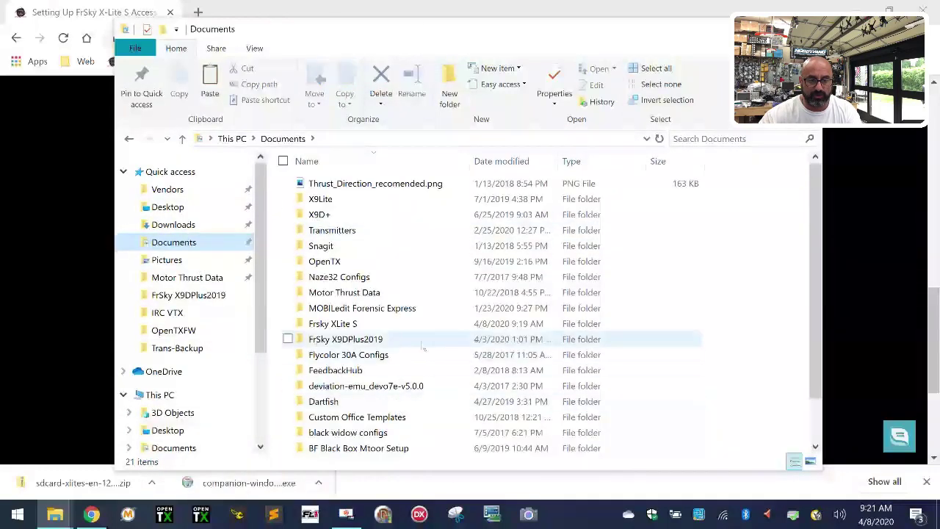
{"action": "double_click", "coordinate": [344, 326]}
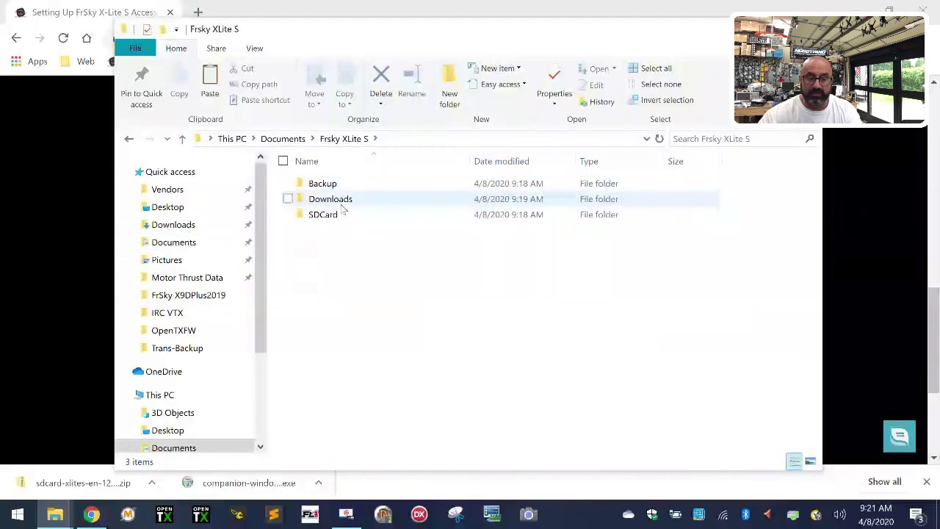
{"action": "double_click", "coordinate": [343, 208]}
{"action": "left_click", "coordinate": [346, 215]}
{"action": "double_click", "coordinate": [347, 215]}
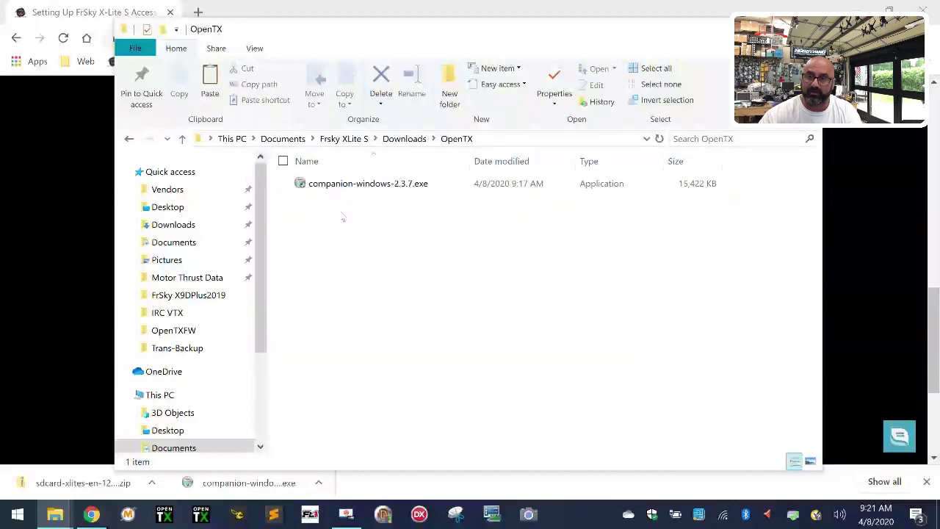
{"action": "right_click", "coordinate": [342, 217]}
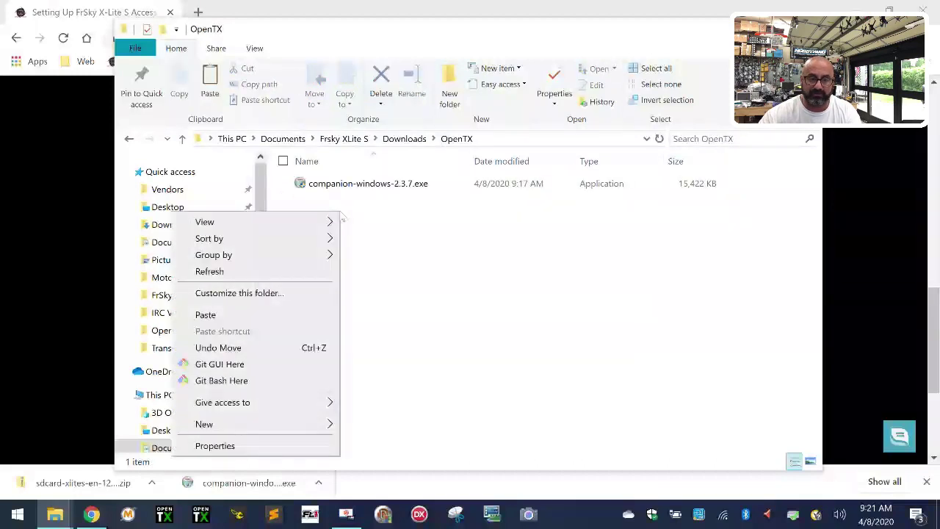
{"action": "left_click", "coordinate": [276, 314]}
{"action": "left_click", "coordinate": [377, 284]}
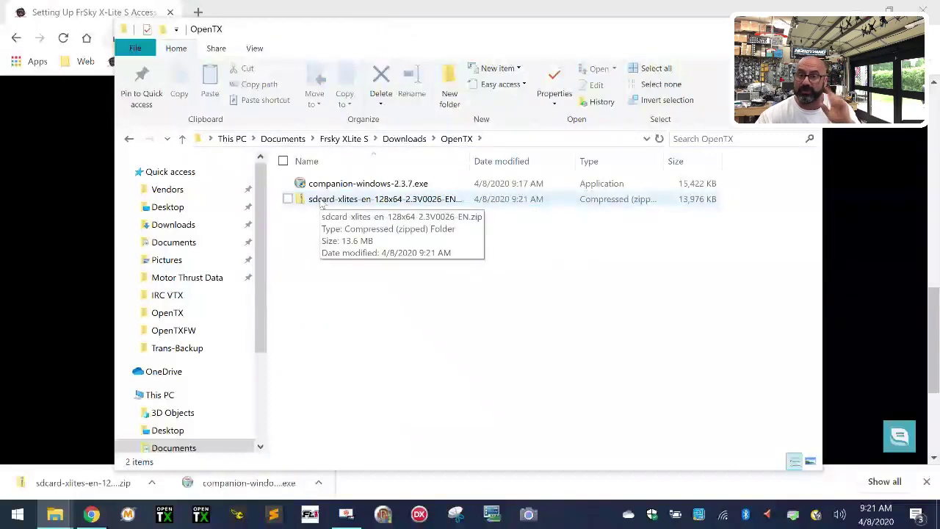
Extract the sdcard-xlites-en-128x64-2.3V0026-EN zip into its own folder inside OpenTX and show the extracted files
{"action": "right_click", "coordinate": [366, 205]}
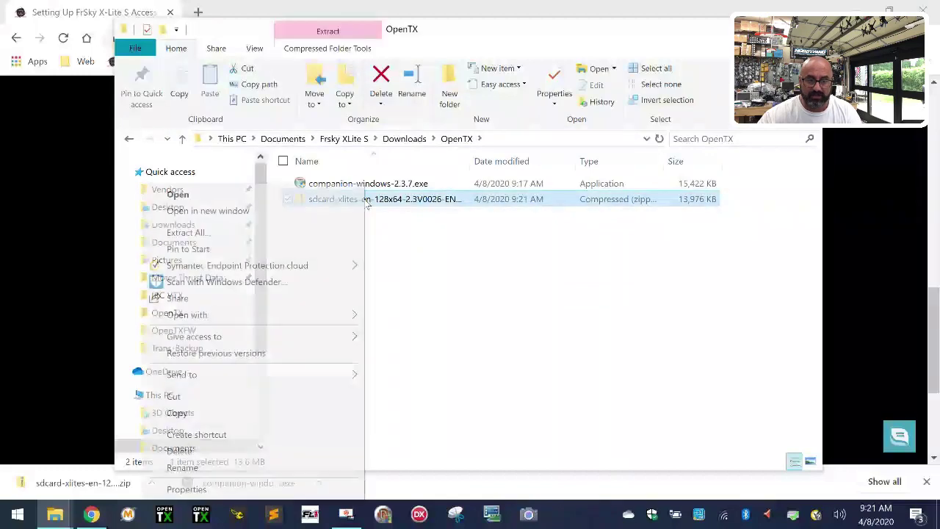
{"action": "left_click", "coordinate": [274, 240]}
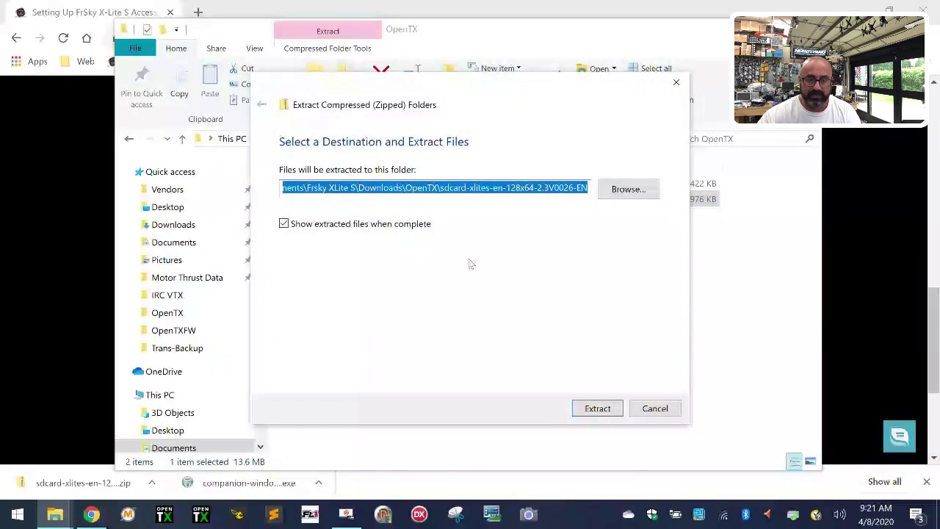
{"action": "left_click", "coordinate": [598, 411]}
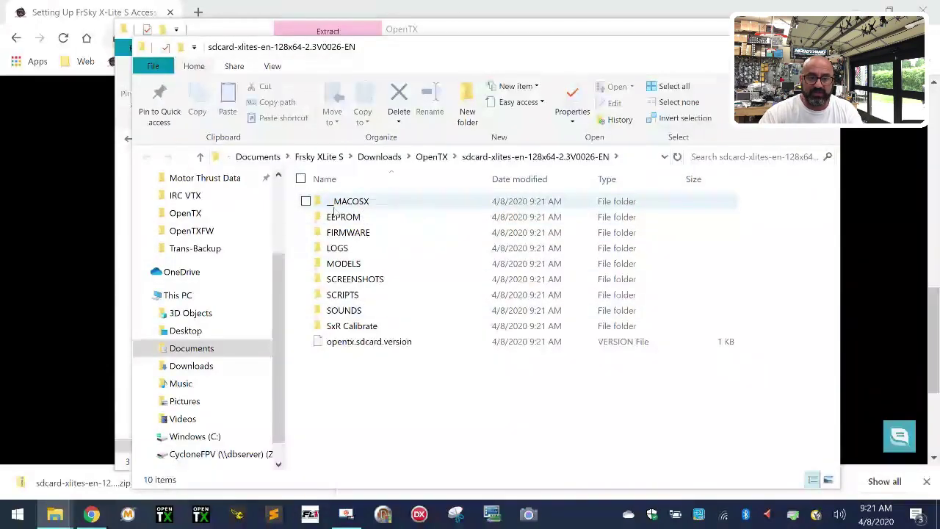
Delete the __MACOSX folder from the extracted SD card files
{"action": "mouse_move", "coordinate": [342, 203]}
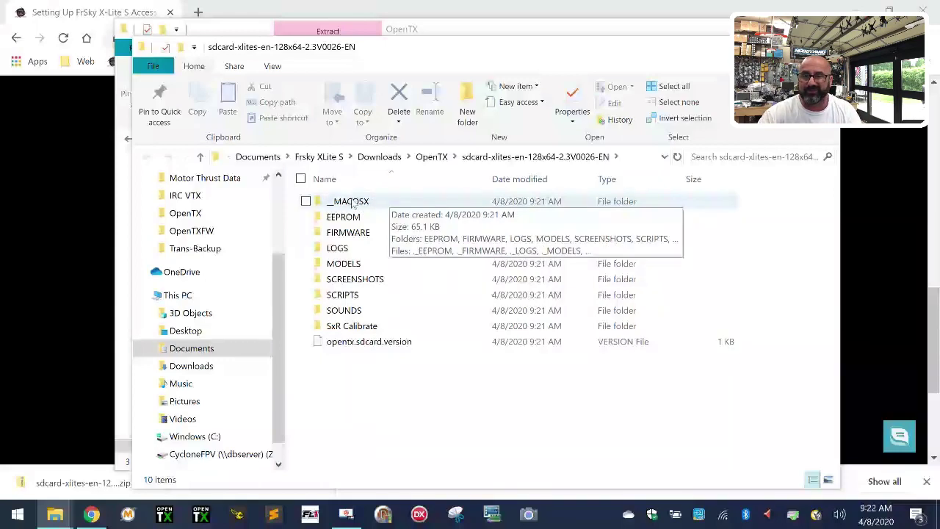
{"action": "right_click", "coordinate": [352, 204]}
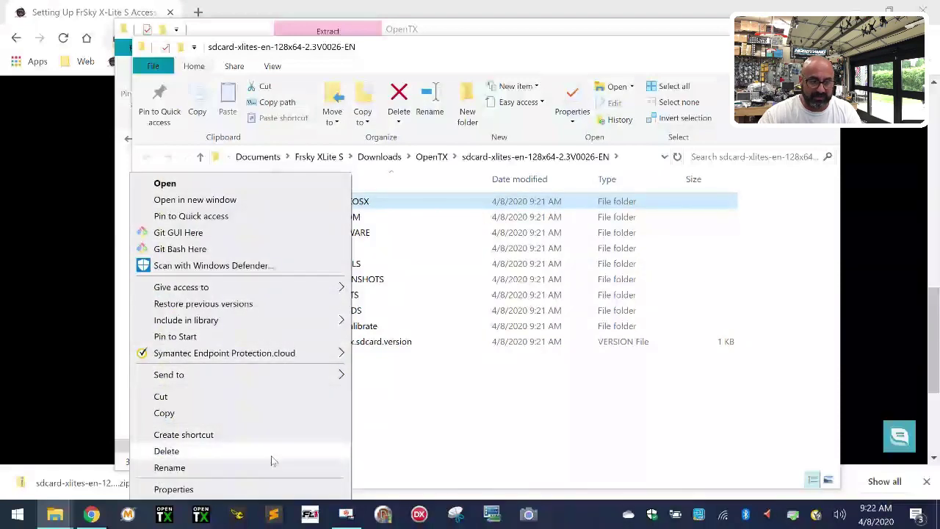
{"action": "left_click", "coordinate": [274, 450]}
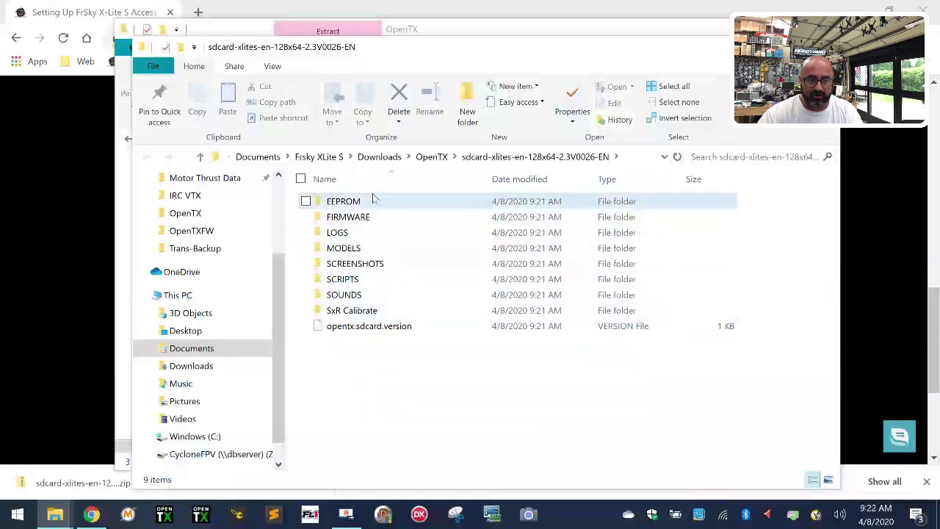
Copy all contents of the extracted sdcard-xlites-en-128x64-2.3V0026-EN folder into the SDCard folder under Frsky XLite S
{"action": "left_click", "coordinate": [433, 157]}
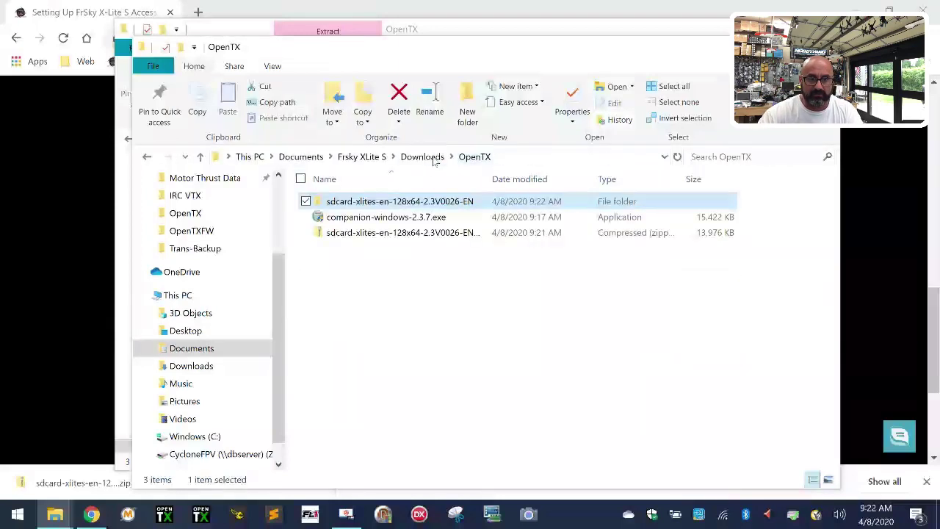
{"action": "left_click", "coordinate": [342, 272]}
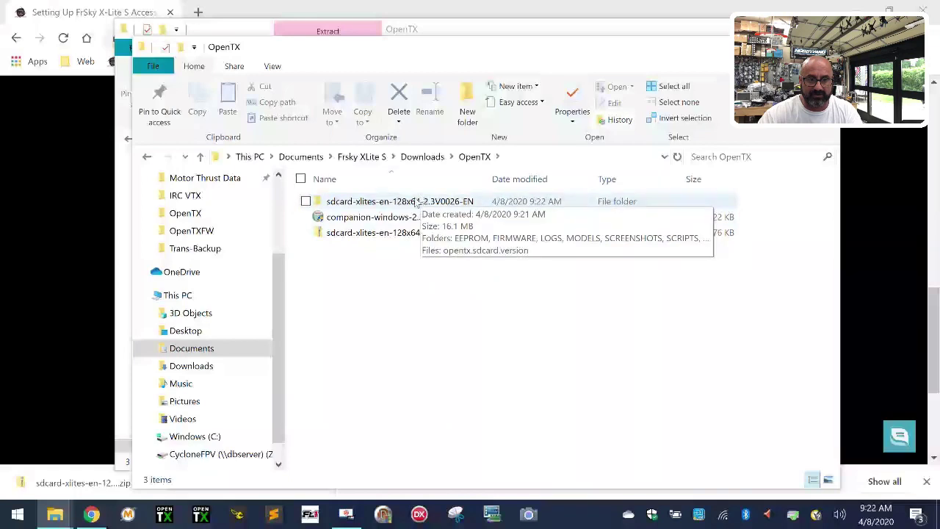
{"action": "double_click", "coordinate": [393, 202]}
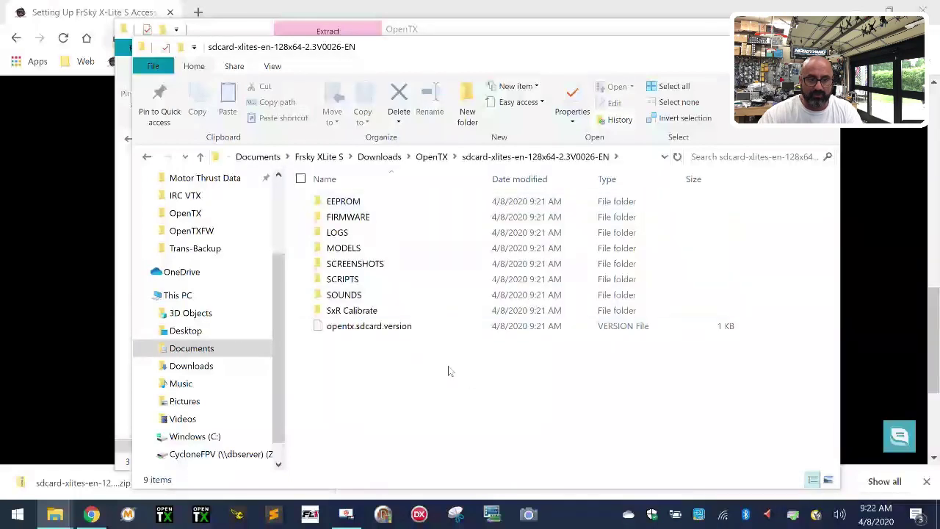
{"action": "left_click_drag", "start_coordinate": [504, 424], "coordinate": [307, 195]}
{"action": "right_click", "coordinate": [344, 216]}
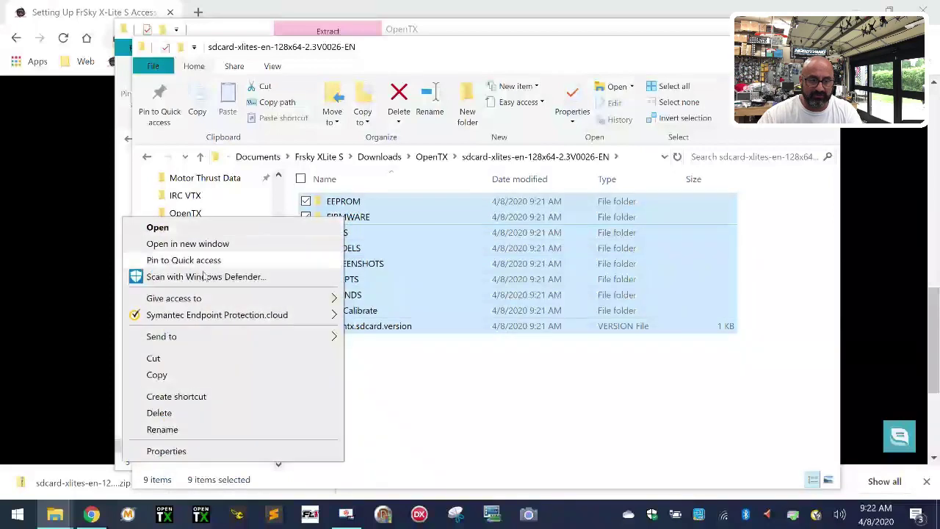
{"action": "left_click", "coordinate": [201, 374]}
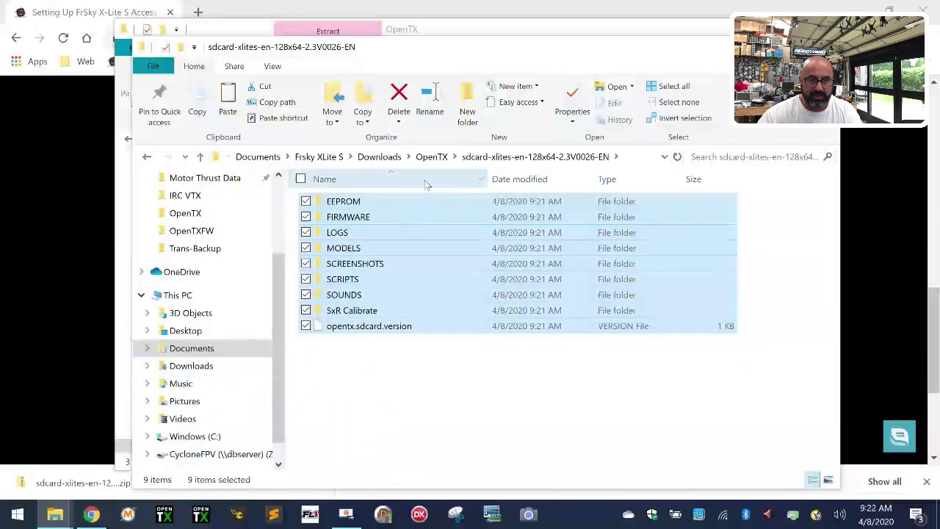
{"action": "left_click", "coordinate": [319, 157]}
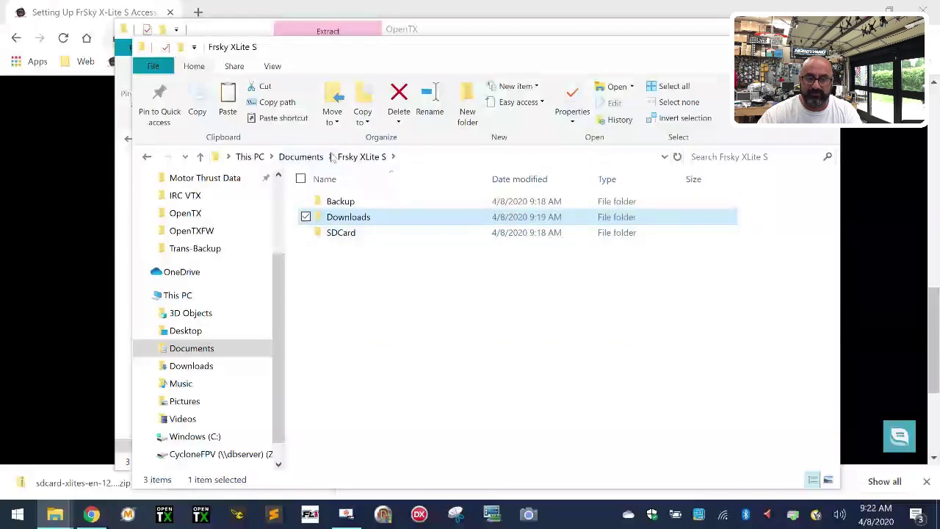
{"action": "left_click", "coordinate": [426, 327]}
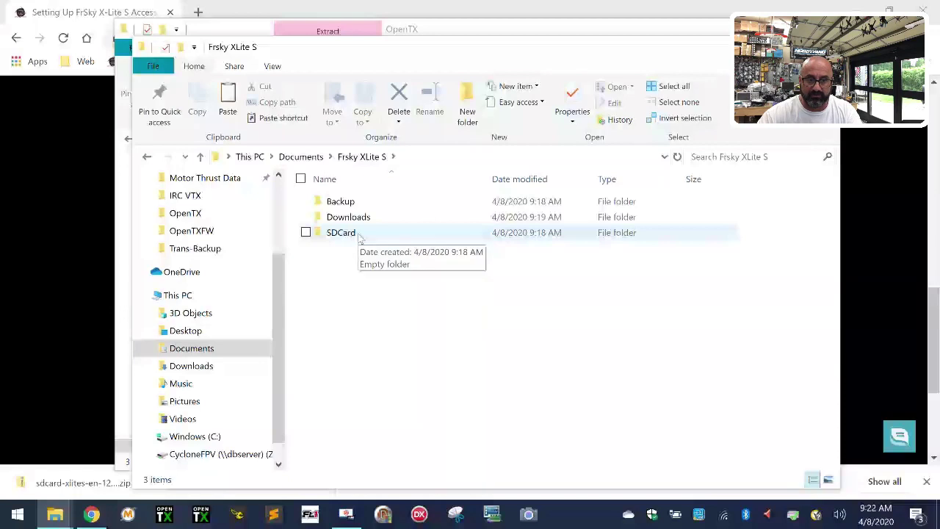
{"action": "double_click", "coordinate": [358, 236]}
{"action": "right_click", "coordinate": [359, 237]}
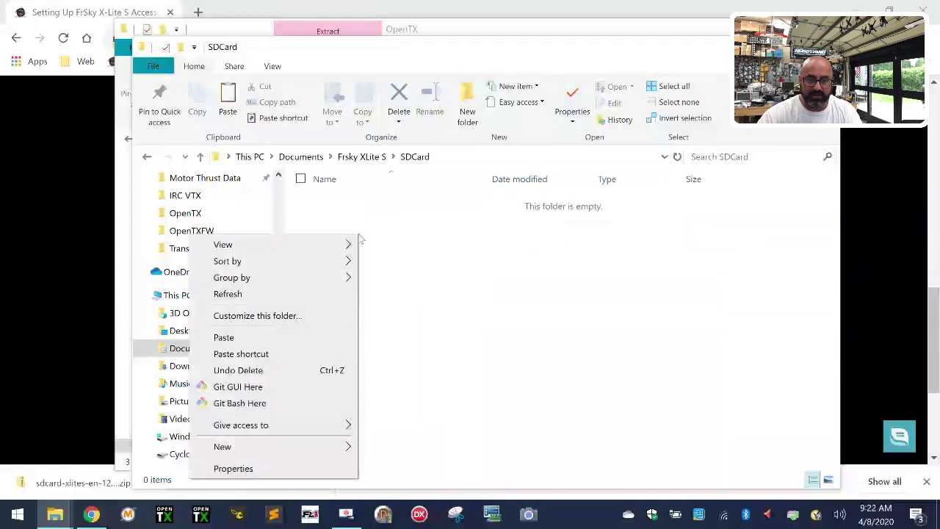
{"action": "left_click", "coordinate": [296, 340]}
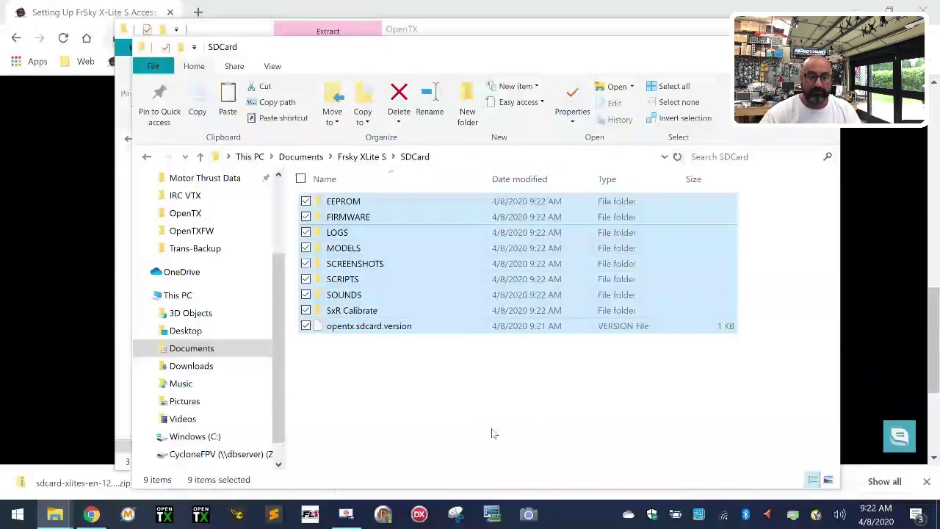
{"action": "left_click", "coordinate": [492, 433]}
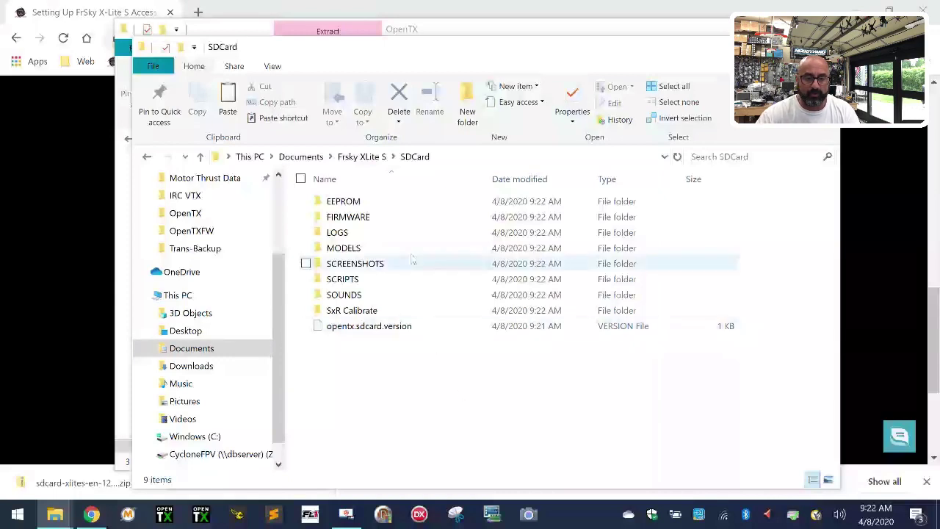
Create a folder named OpenTX-FW inside the FIRMWARE folder of SDCard
{"action": "mouse_move", "coordinate": [360, 224]}
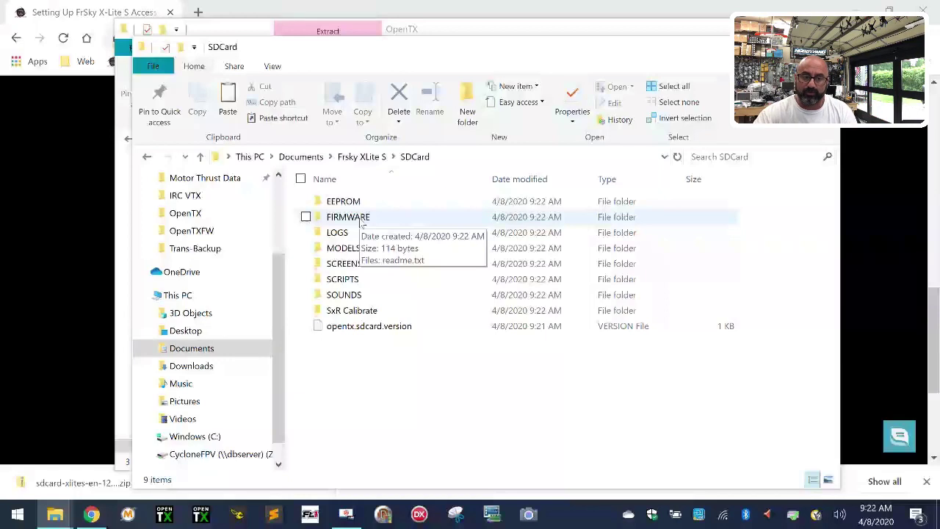
{"action": "double_click", "coordinate": [360, 225]}
{"action": "left_click", "coordinate": [406, 307]}
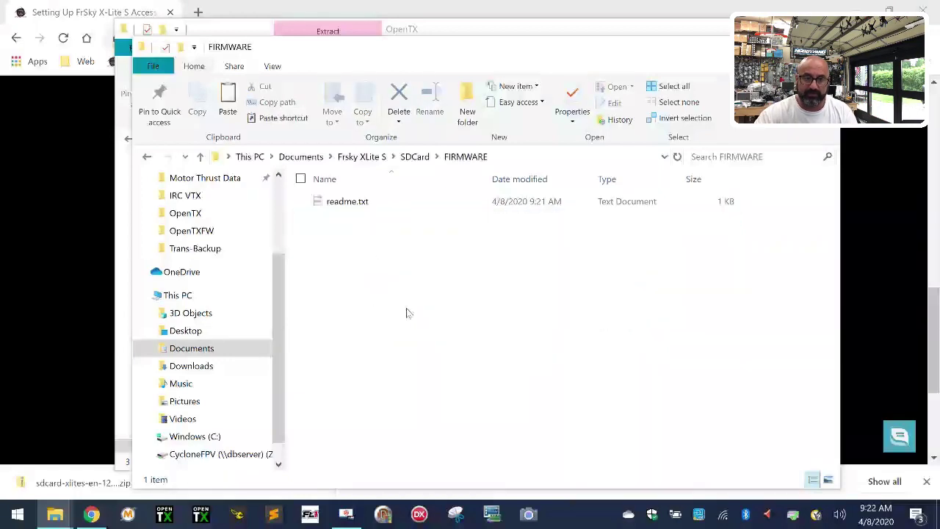
{"action": "right_click", "coordinate": [378, 250]}
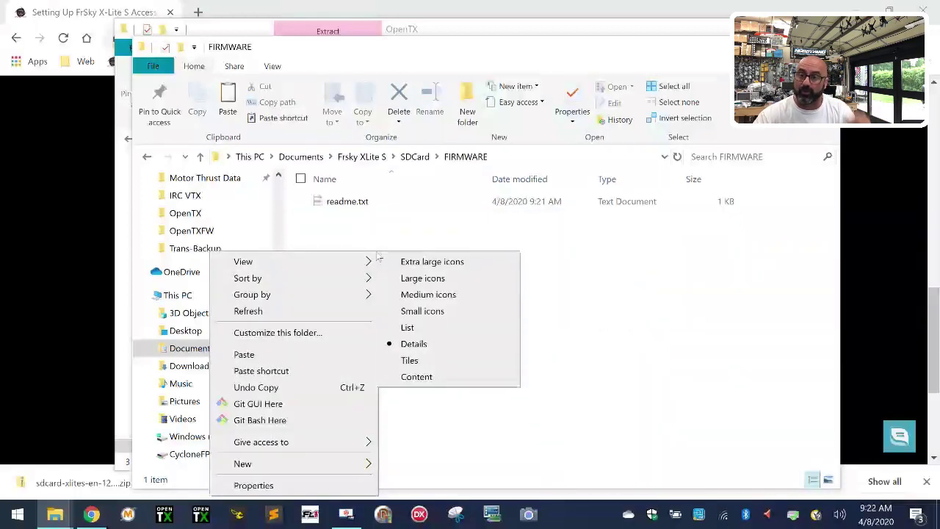
{"action": "left_click", "coordinate": [433, 301]}
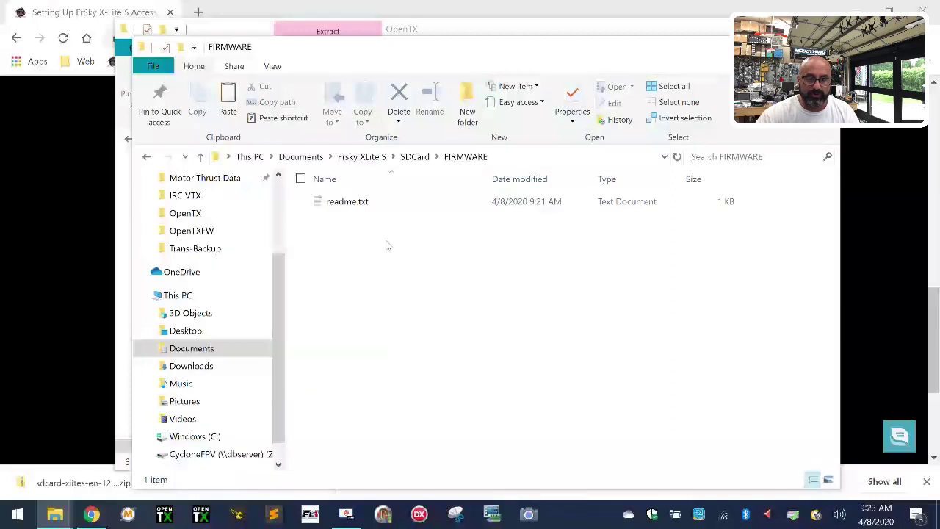
{"action": "left_click", "coordinate": [475, 101]}
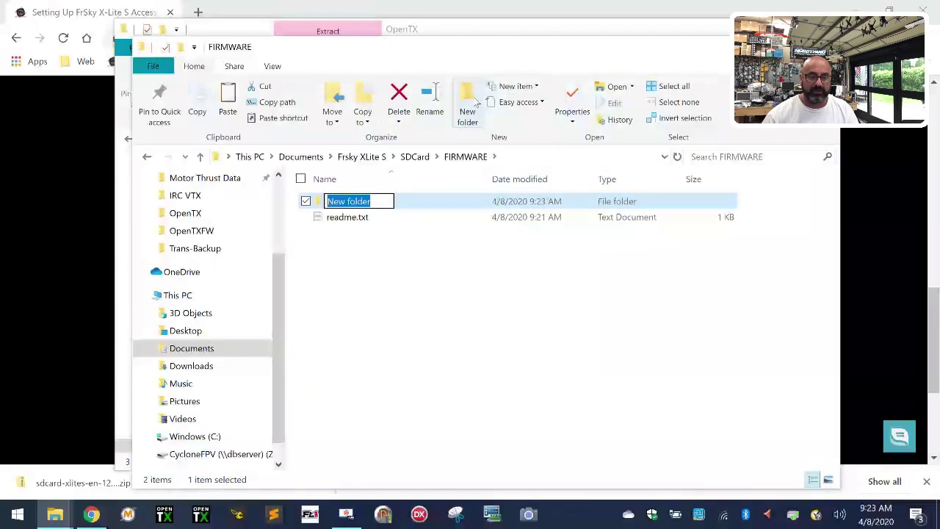
{"action": "type", "text": "O"}
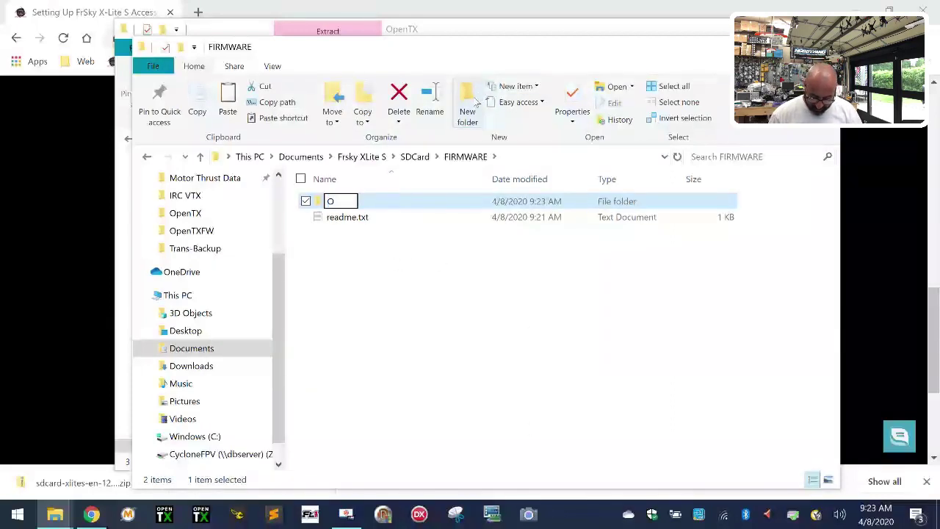
{"action": "type", "text": "pwnTX"}
{"action": "key", "text": "BackSpace"}
{"action": "key", "text": "BackSpace"}
{"action": "key", "text": "BackSpace"}
{"action": "key", "text": "BackSpace"}
{"action": "type", "text": "e"}
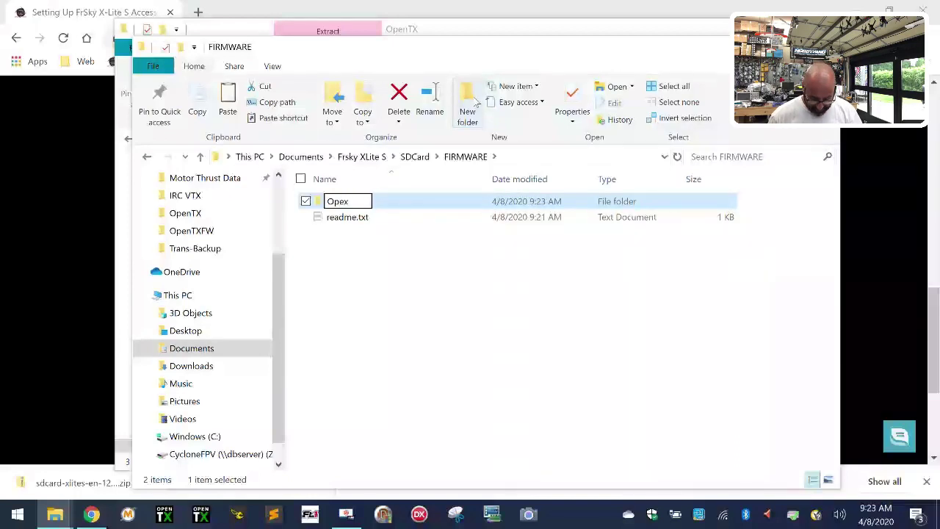
{"action": "type", "text": "nTX-FW"}
{"action": "key", "text": "Return"}
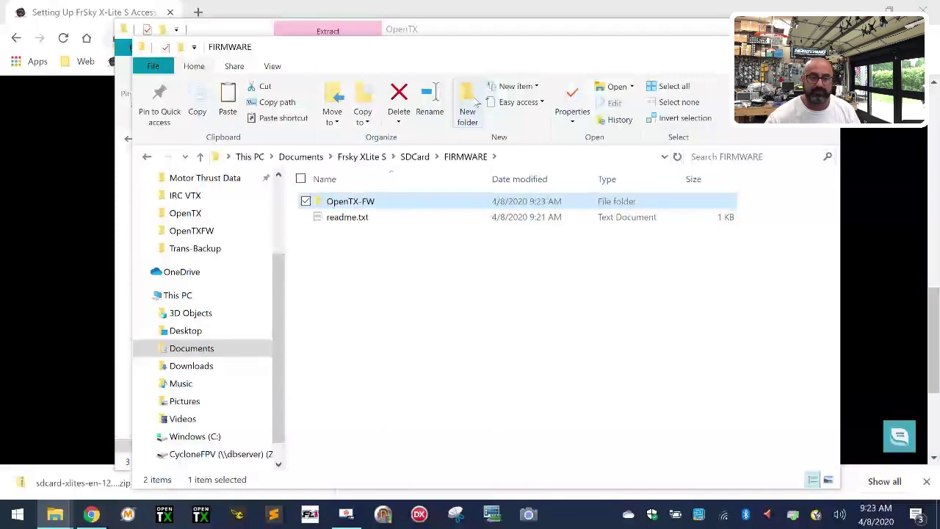
Create a folder named FrSkyTX-FW inside the FIRMWARE folder
{"action": "right_click", "coordinate": [466, 291]}
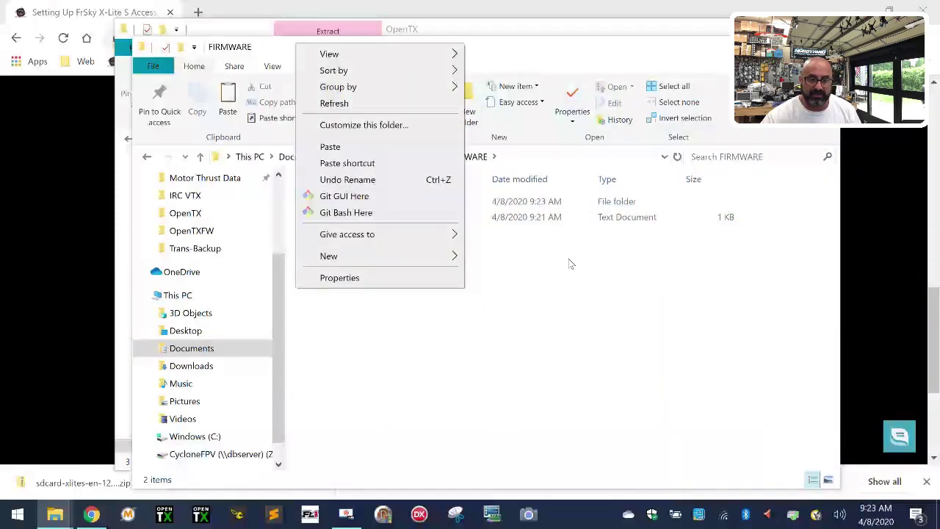
{"action": "left_click", "coordinate": [578, 314]}
{"action": "left_click", "coordinate": [467, 102]}
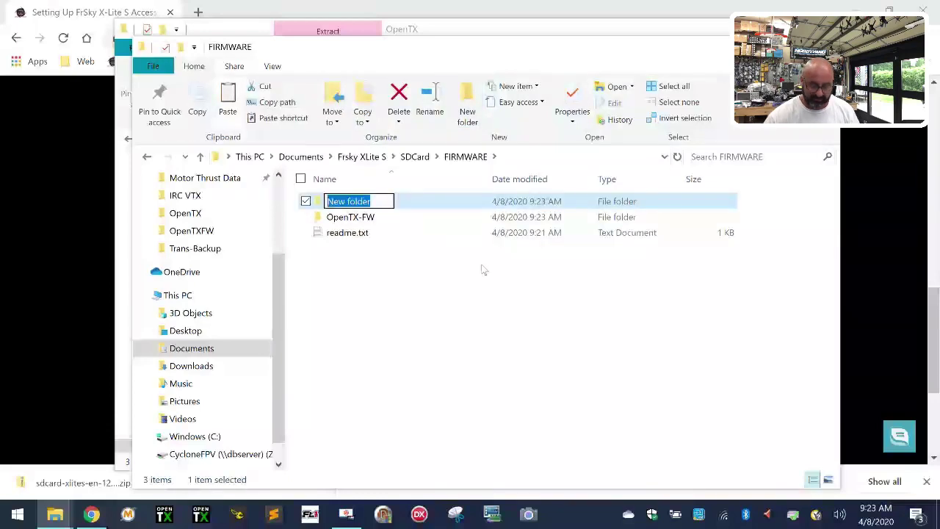
{"action": "type", "text": "FrSk"}
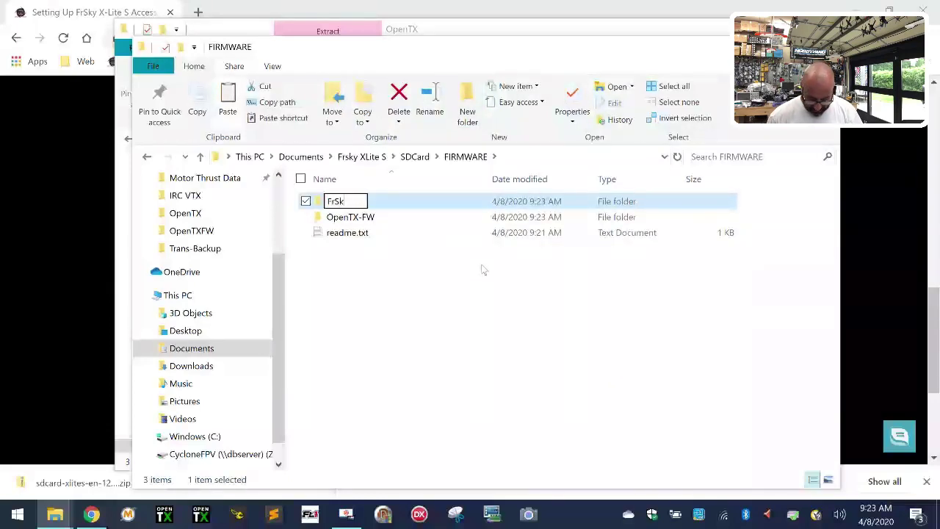
{"action": "type", "text": "yTX-FW"}
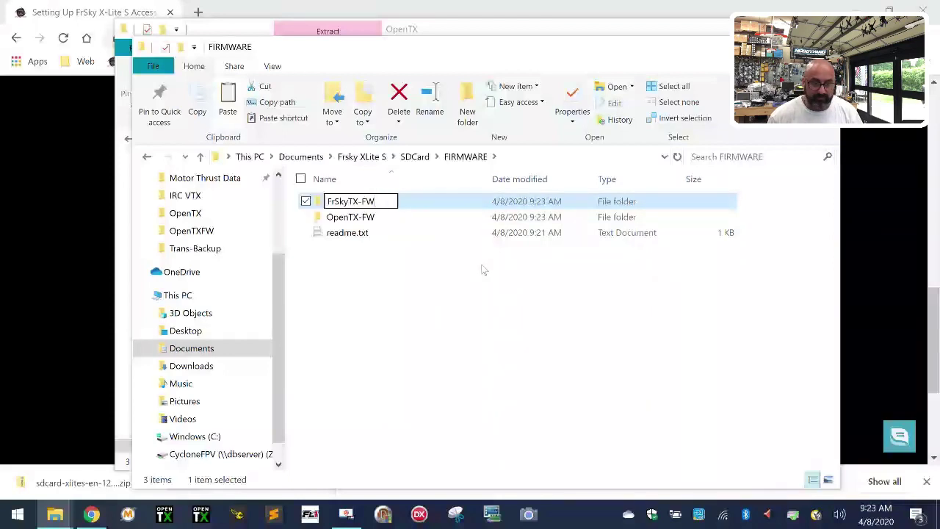
{"action": "key", "text": "Return"}
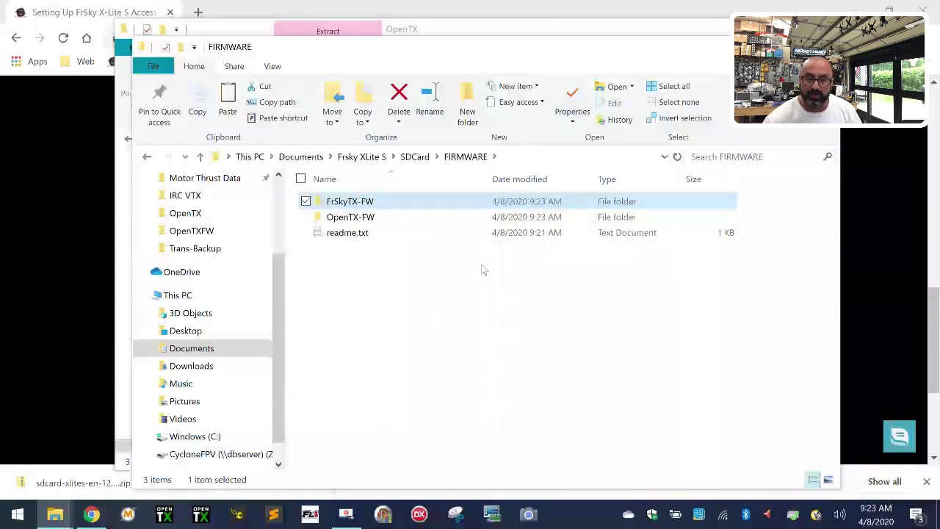
Create another folder named FRSkyRX-FW inside the FIRMWARE folder
{"action": "left_click", "coordinate": [410, 313]}
{"action": "right_click", "coordinate": [410, 312]}
{"action": "left_click", "coordinate": [462, 106]}
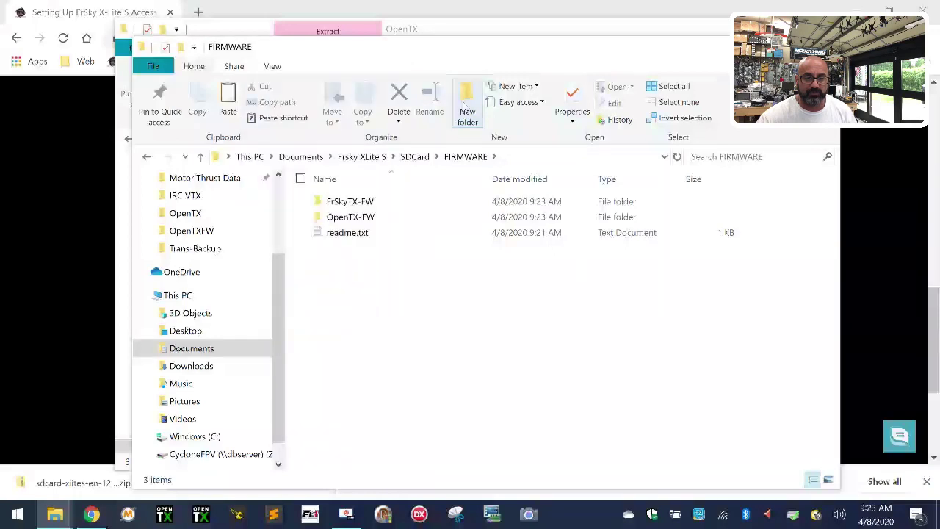
{"action": "type", "text": "FR"}
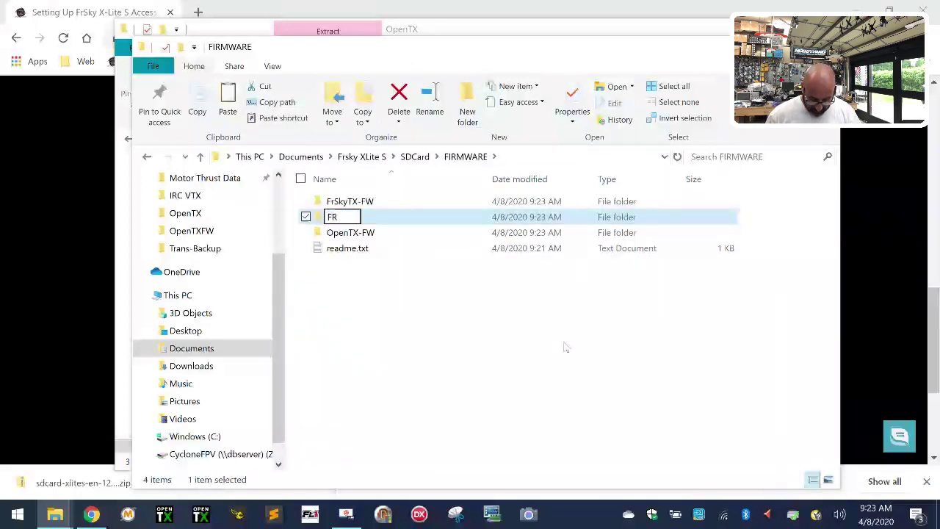
{"action": "type", "text": "SkyRX-FW"}
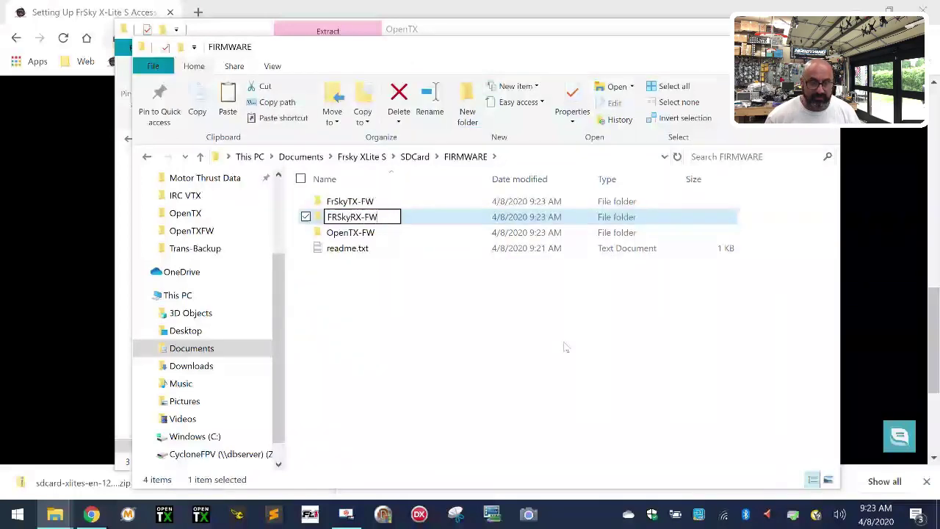
{"action": "key", "text": "Return"}
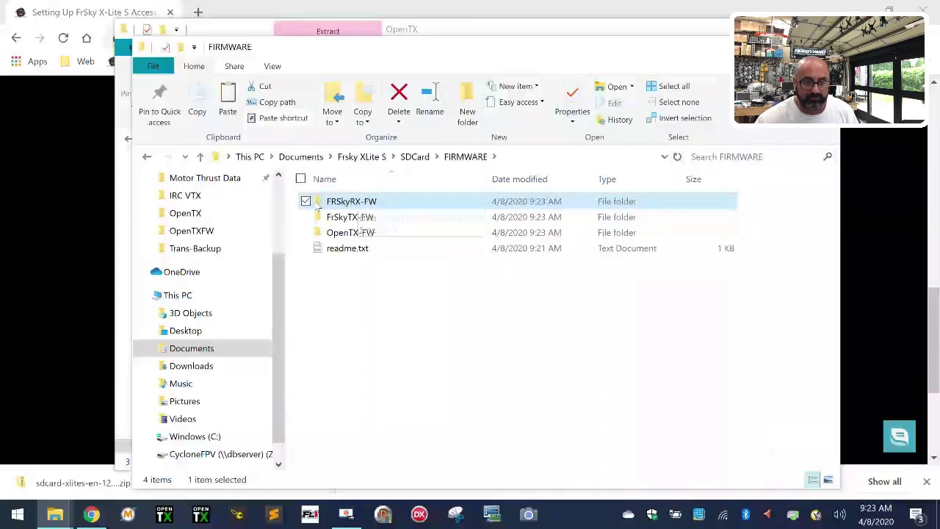
Correct the capitalization of the receiver firmware folder's name to FrSkyRX-FW
{"action": "left_click", "coordinate": [338, 207]}
{"action": "left_click", "coordinate": [395, 201]}
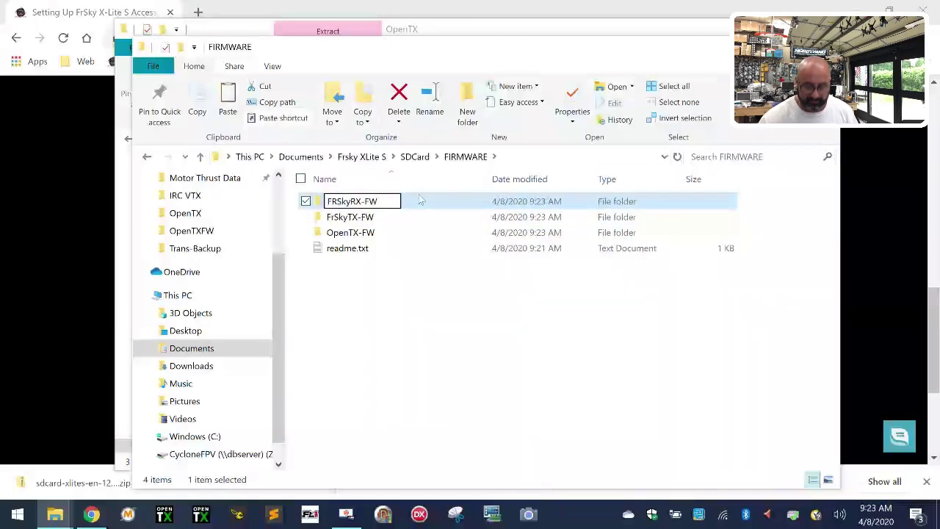
{"action": "key", "text": "BackSpace"}
{"action": "type", "text": "r"}
{"action": "key", "text": "Return"}
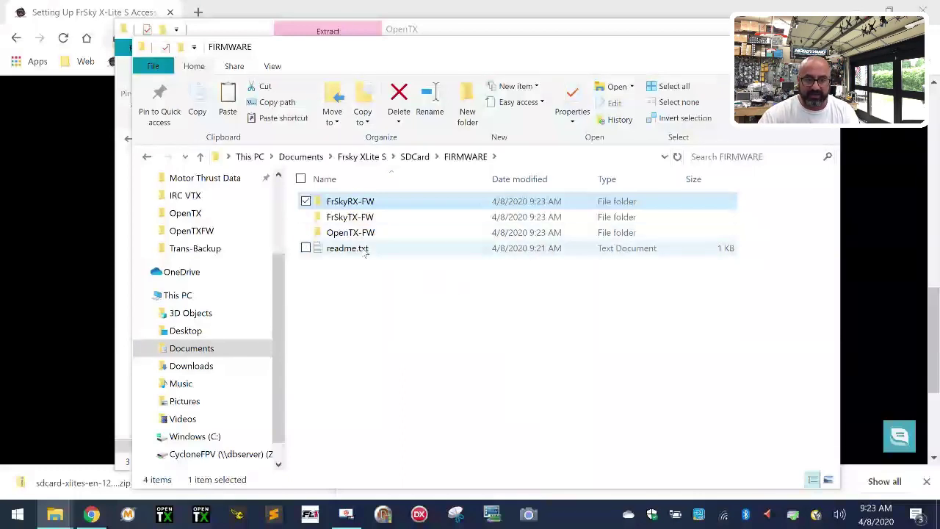
Create a subfolder named RXSR-D16 inside the FrSkyRX-FW folder
{"action": "double_click", "coordinate": [369, 207]}
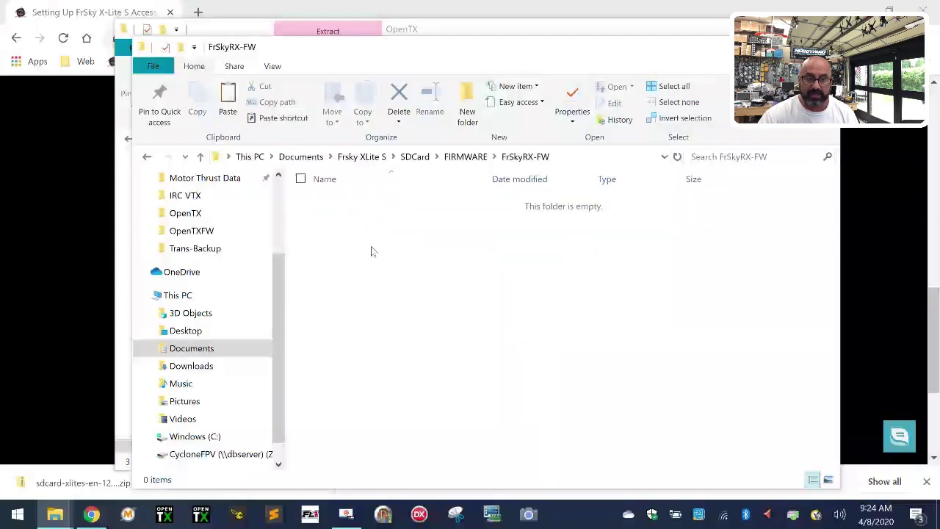
{"action": "right_click", "coordinate": [371, 246]}
{"action": "mouse_move", "coordinate": [260, 458]}
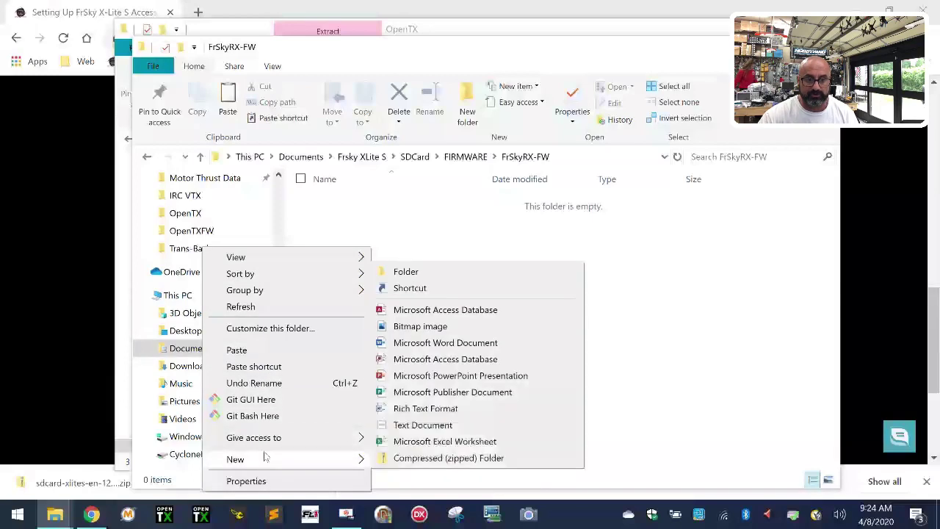
{"action": "left_click", "coordinate": [433, 273]}
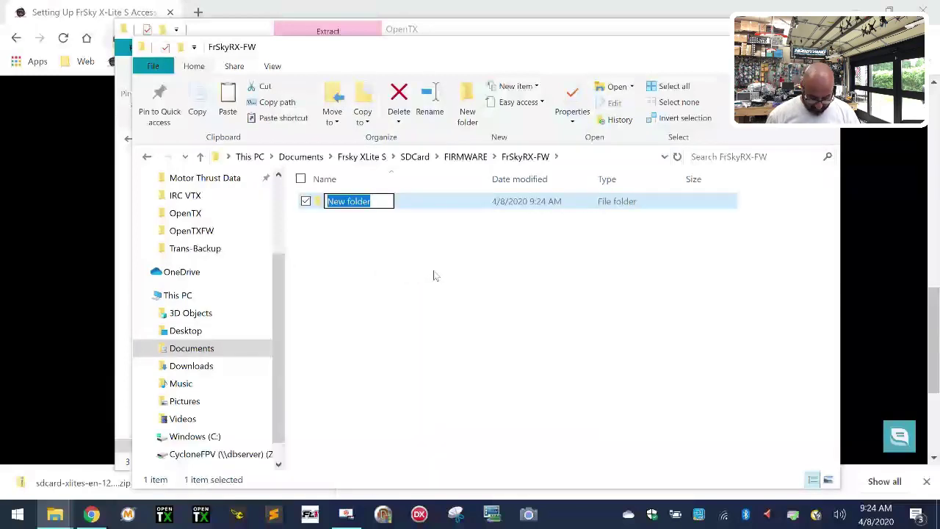
{"action": "type", "text": "RXSR"}
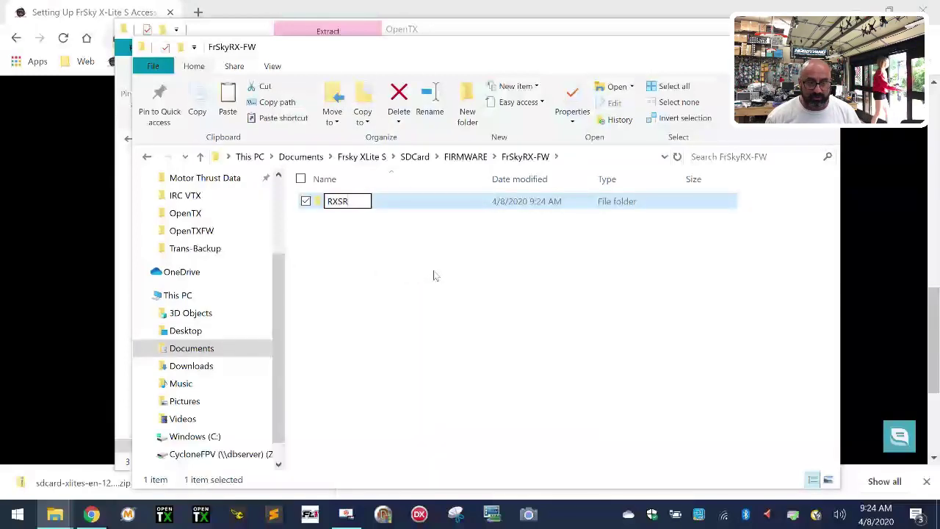
{"action": "type", "text": "-"}
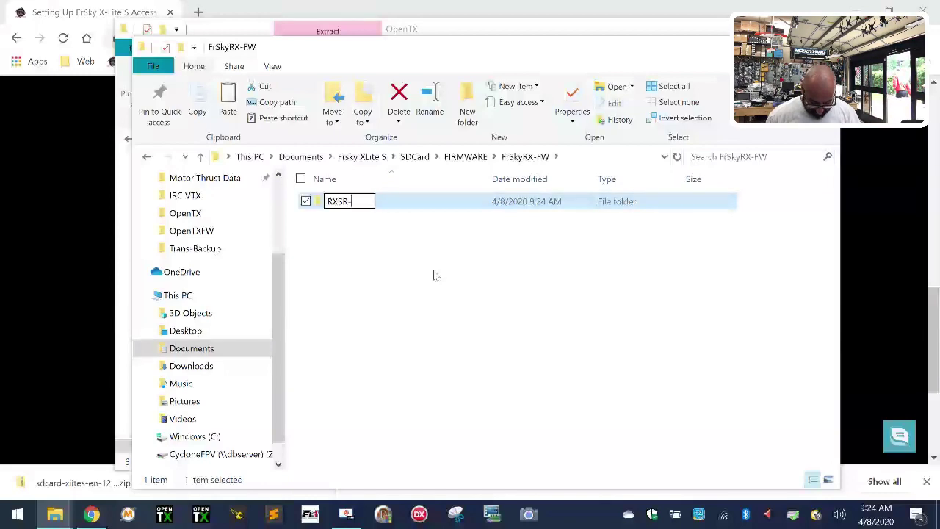
{"action": "type", "text": "D16"}
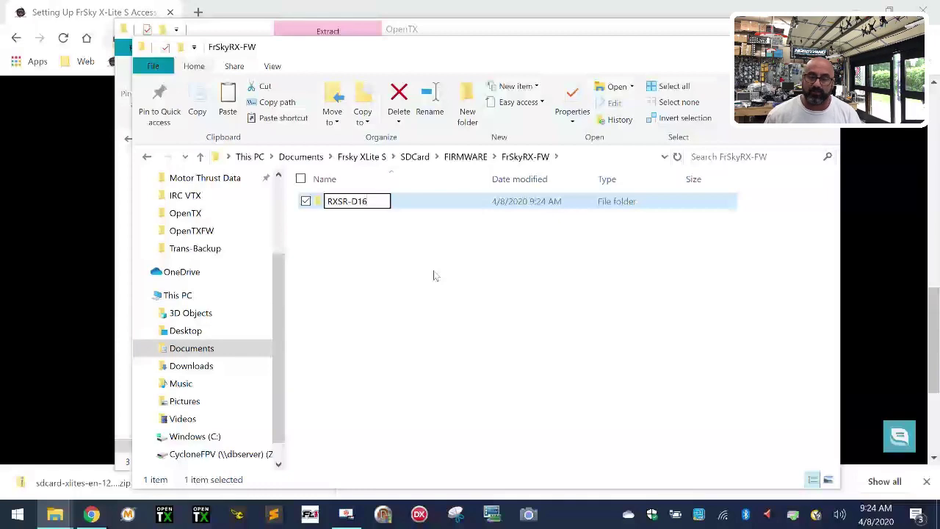
{"action": "key", "text": "Return"}
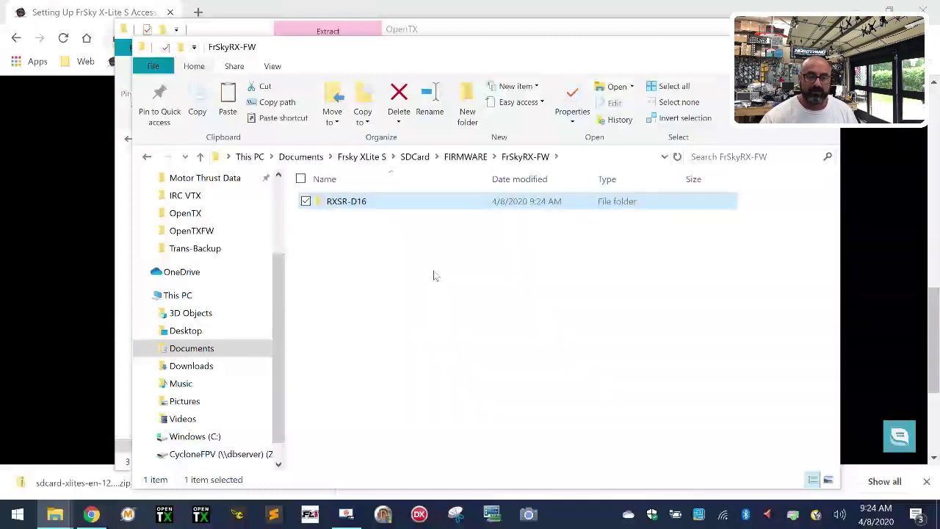
{"action": "left_click", "coordinate": [371, 268]}
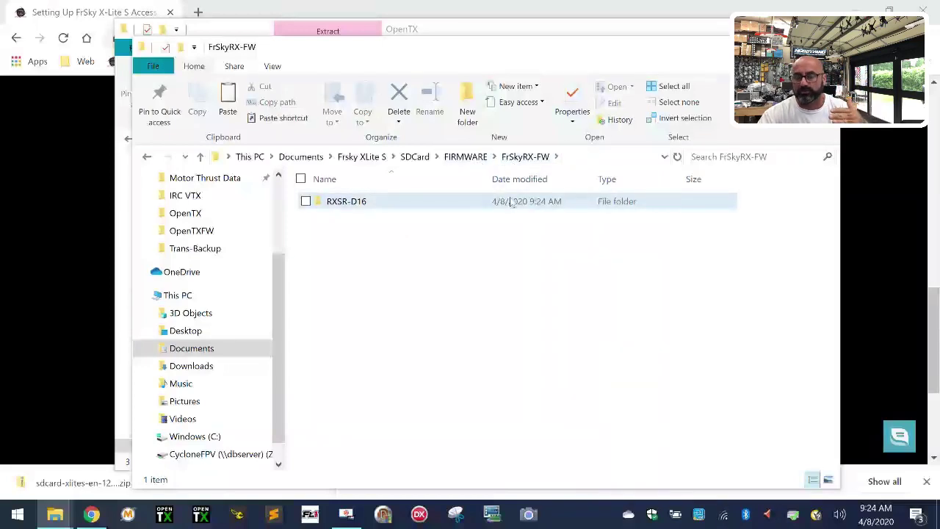
Go to the FrSkyTX-FW folder under FIRMWARE and create a subfolder named XliteS in it
{"action": "left_click", "coordinate": [476, 158]}
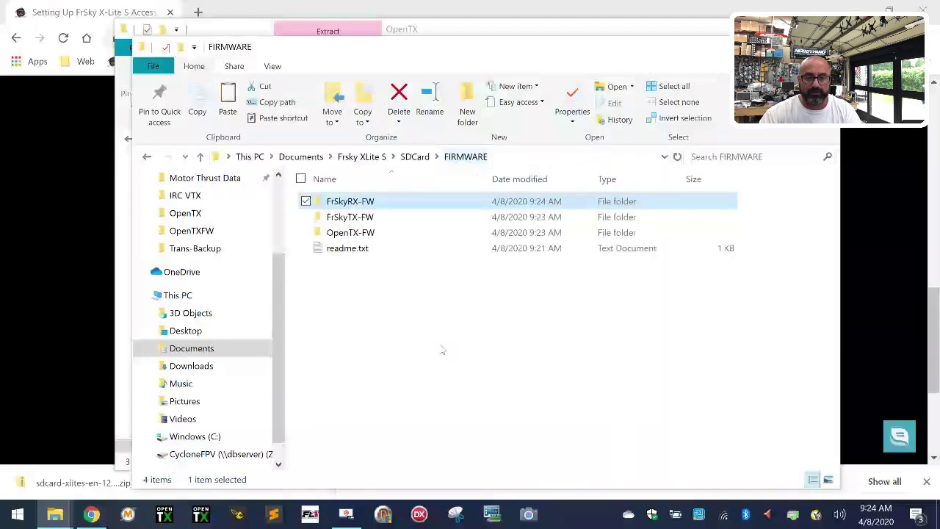
{"action": "left_click", "coordinate": [374, 217]}
{"action": "double_click", "coordinate": [373, 217]}
{"action": "right_click", "coordinate": [345, 218]}
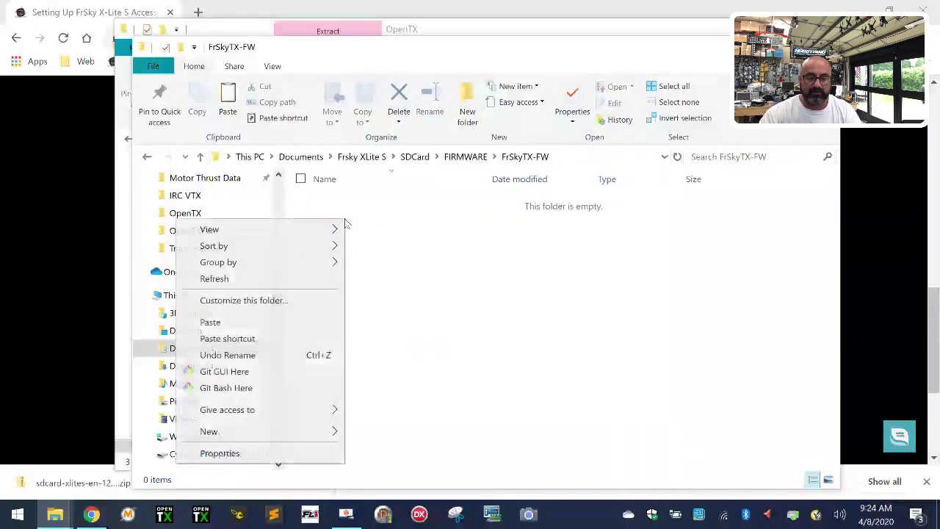
{"action": "left_click", "coordinate": [467, 103]}
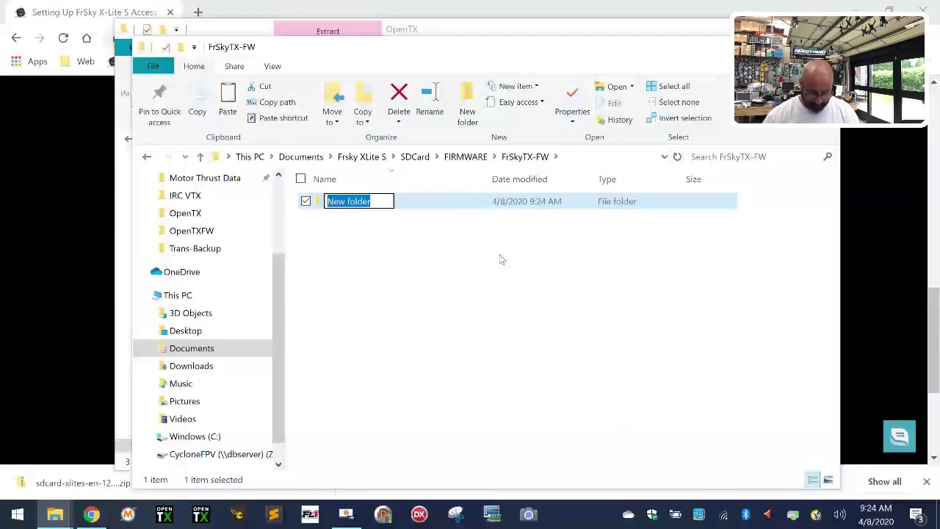
{"action": "type", "text": "X"}
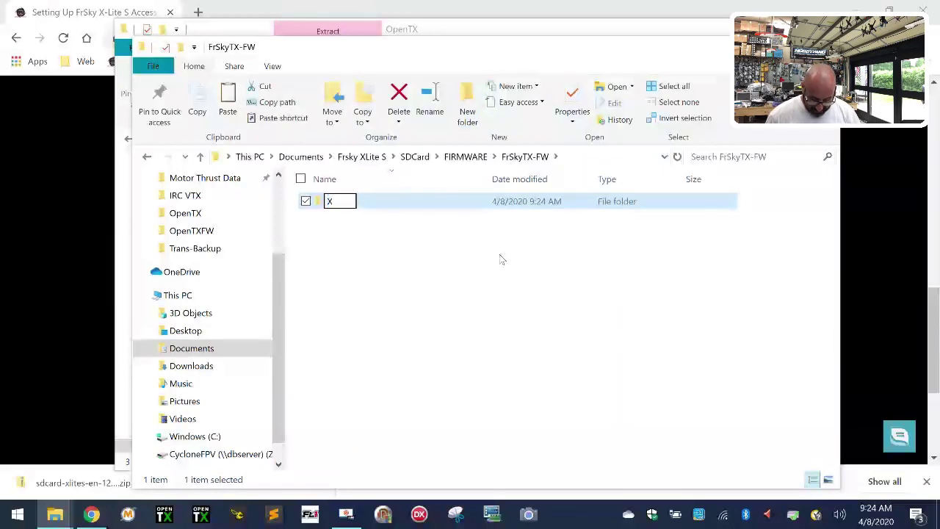
{"action": "type", "text": "lite"}
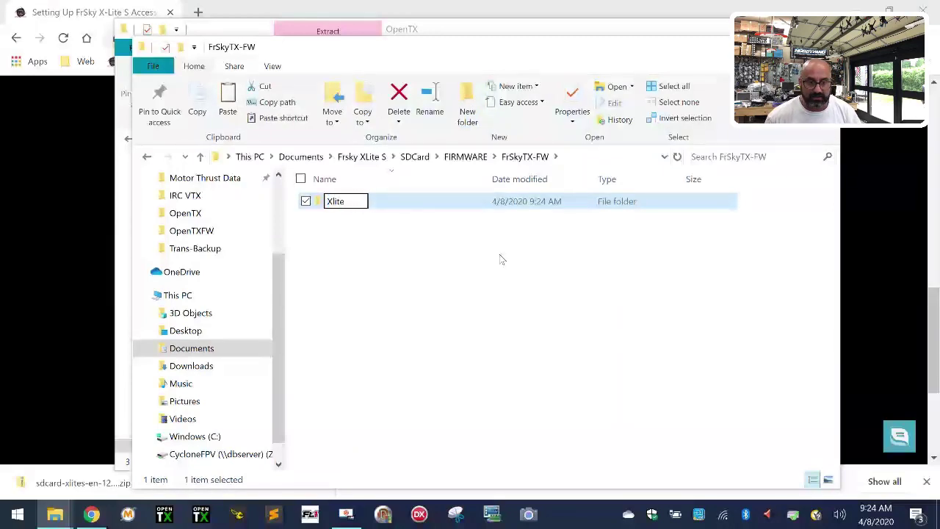
{"action": "type", "text": "S"}
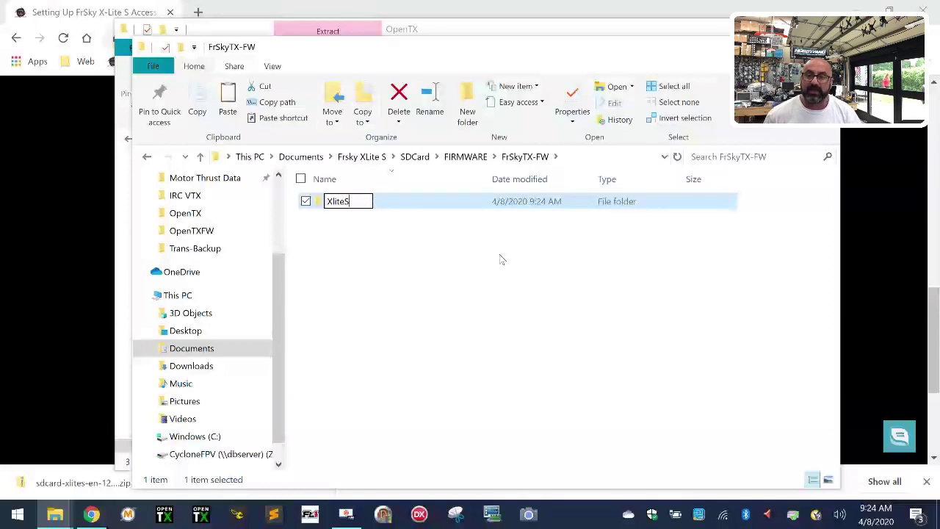
{"action": "key", "text": "Return"}
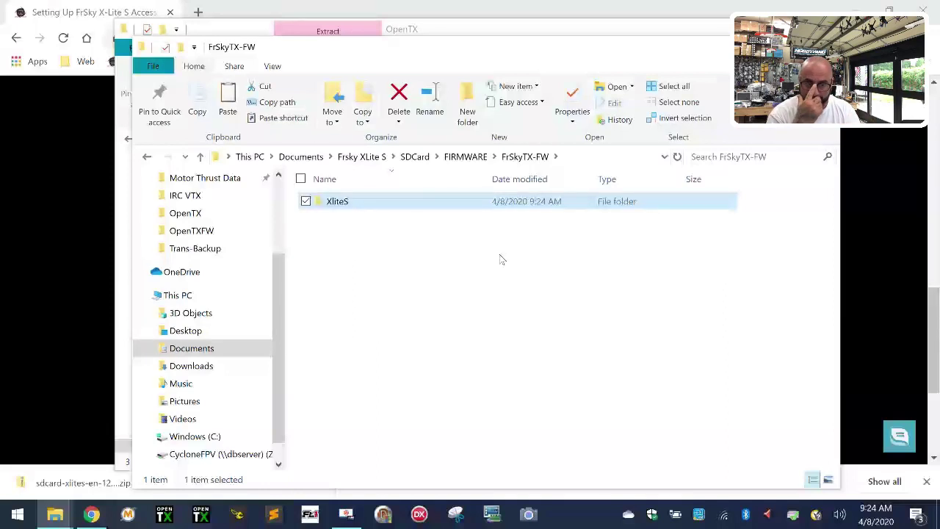
Review the SDCard folder structure, looking into SOUNDS, FIRMWARE, FrSkyRX-FW and RXSR-D16, and return to SDCard
{"action": "left_click", "coordinate": [448, 157]}
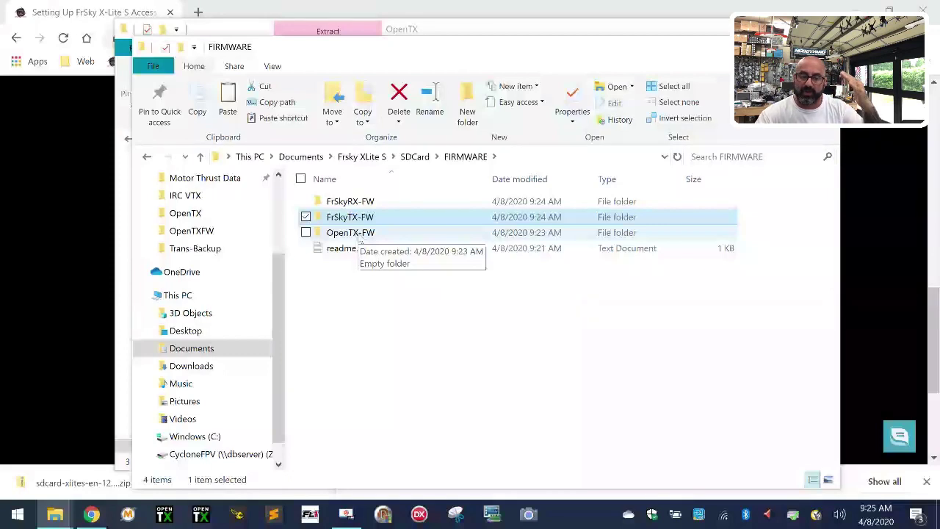
{"action": "left_click", "coordinate": [437, 367]}
{"action": "left_click", "coordinate": [415, 156]}
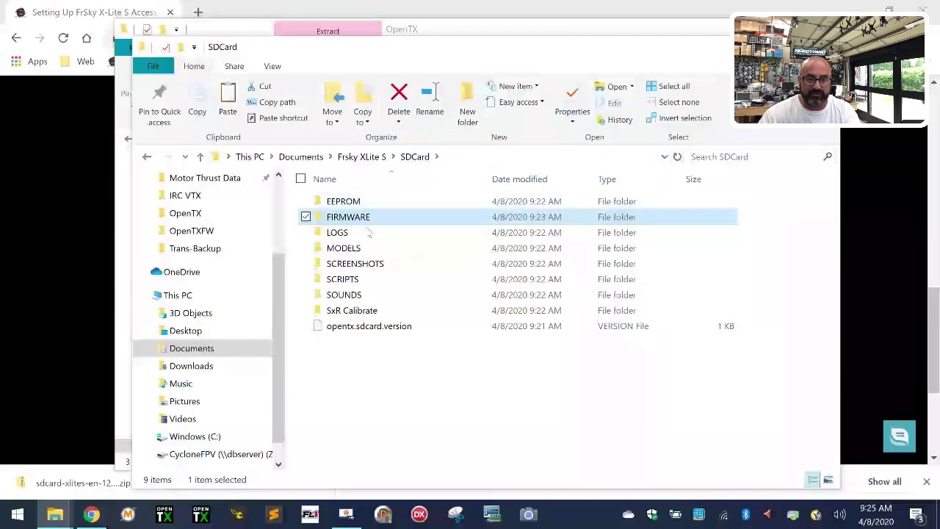
{"action": "double_click", "coordinate": [362, 294]}
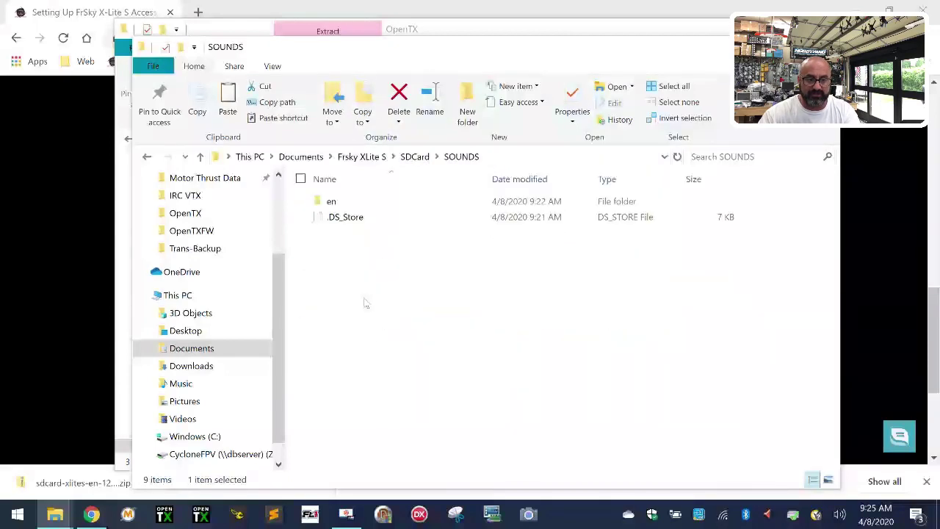
{"action": "left_click", "coordinate": [411, 156]}
{"action": "double_click", "coordinate": [351, 217]}
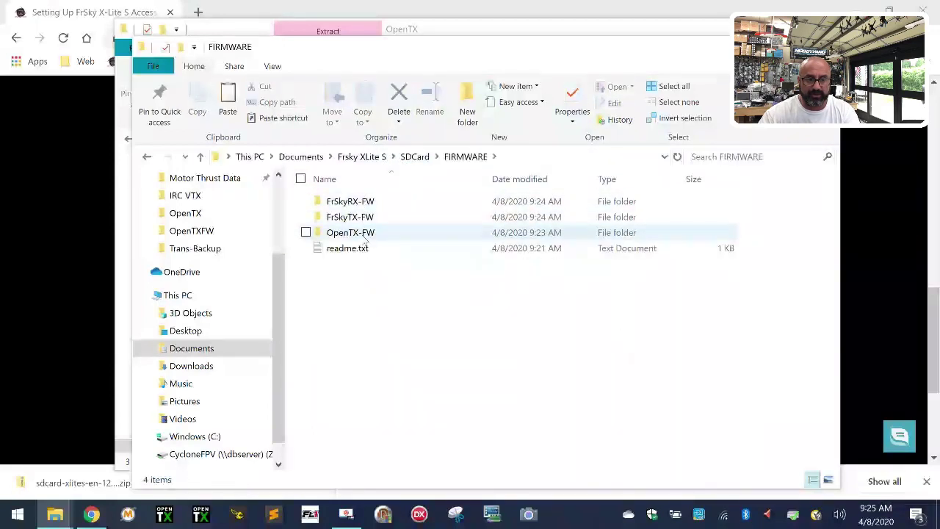
{"action": "double_click", "coordinate": [366, 201]}
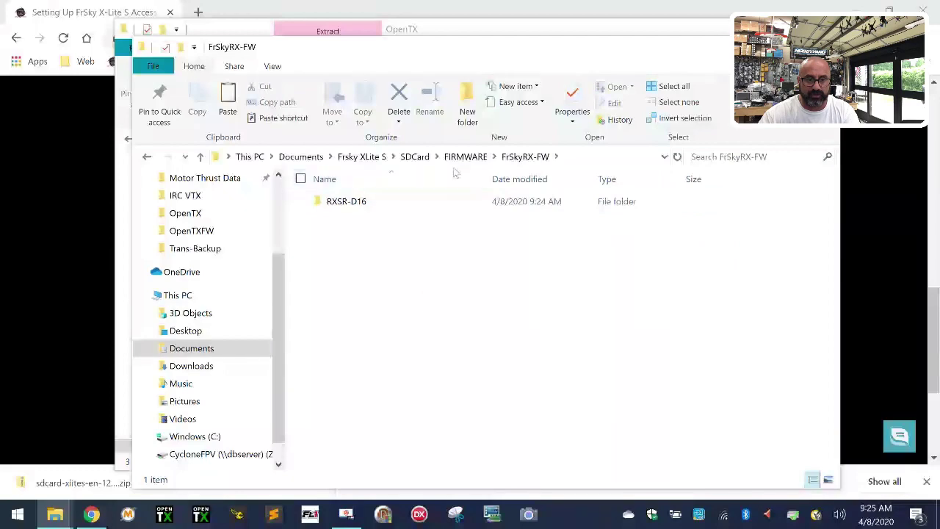
{"action": "double_click", "coordinate": [360, 206]}
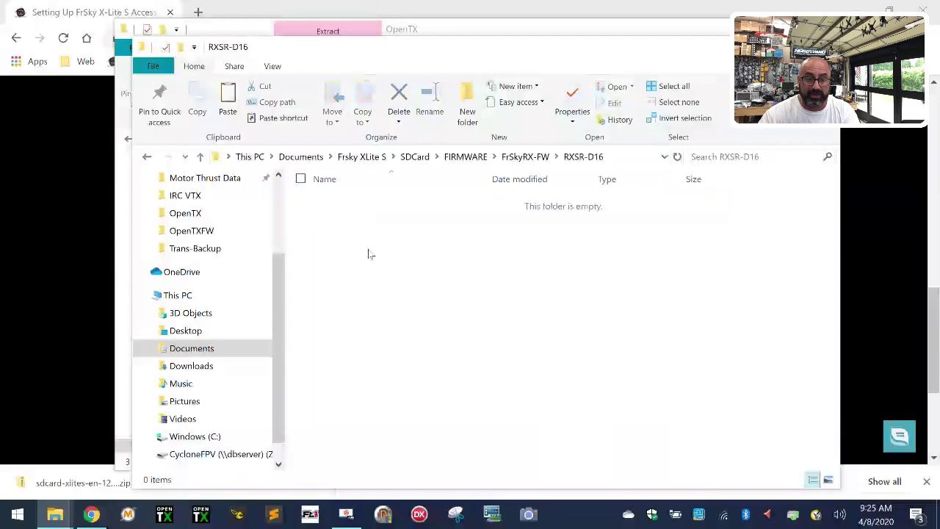
{"action": "left_click", "coordinate": [413, 156]}
Install OpenTX Companion 2.3 from companion-windows-2.3.7.exe in the OpenTX downloads folder, accepting the license, and launch it when setup finishes
{"action": "left_click_drag", "start_coordinate": [421, 48], "coordinate": [639, 42]}
{"action": "left_click", "coordinate": [297, 268]}
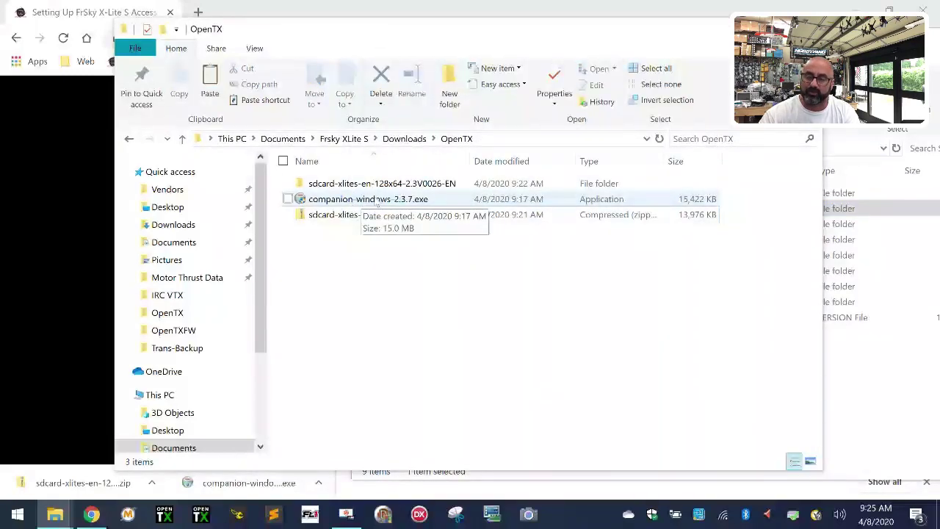
{"action": "double_click", "coordinate": [378, 199]}
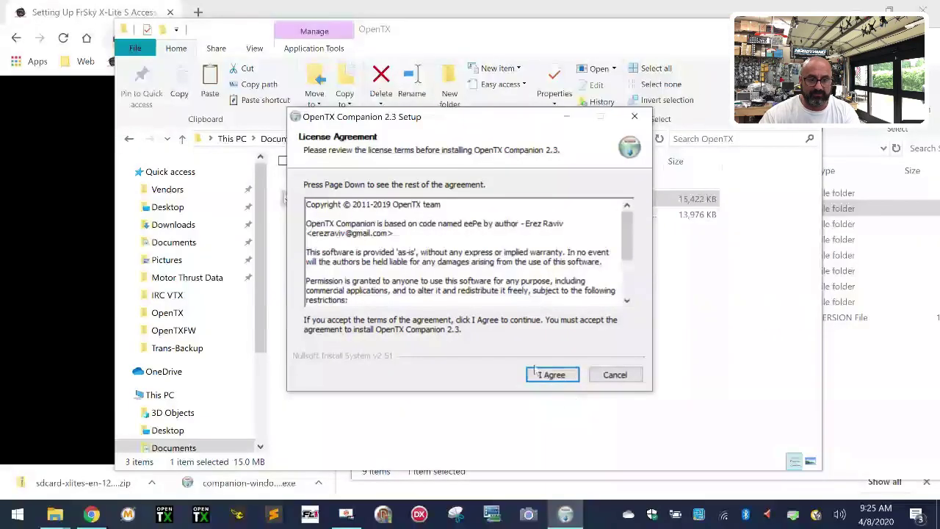
{"action": "left_click", "coordinate": [549, 374]}
{"action": "left_click", "coordinate": [540, 378]}
{"action": "left_click", "coordinate": [540, 378]}
{"action": "left_click", "coordinate": [540, 377]}
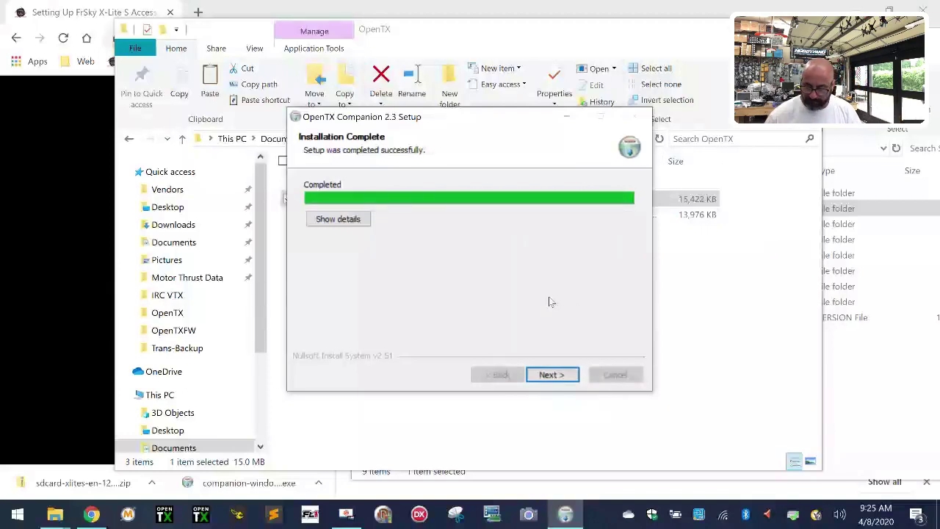
{"action": "left_click", "coordinate": [551, 374]}
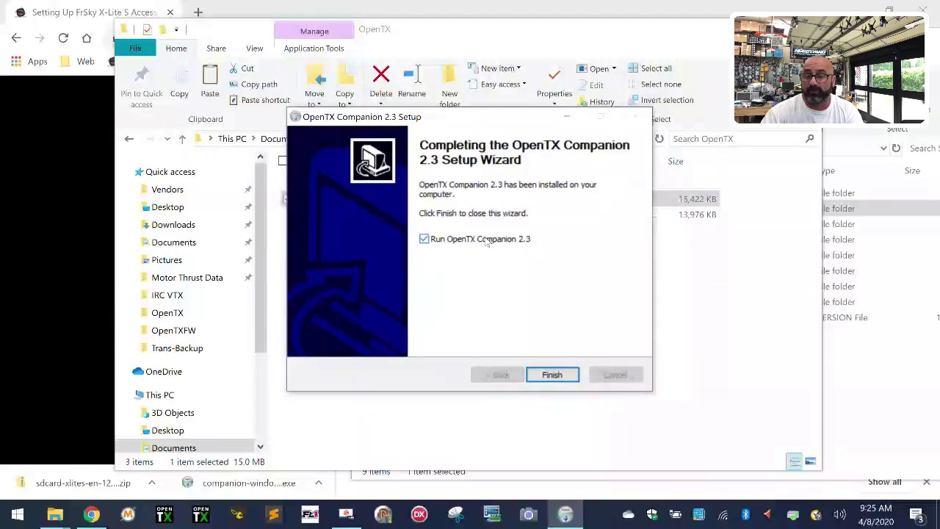
{"action": "left_click", "coordinate": [565, 379]}
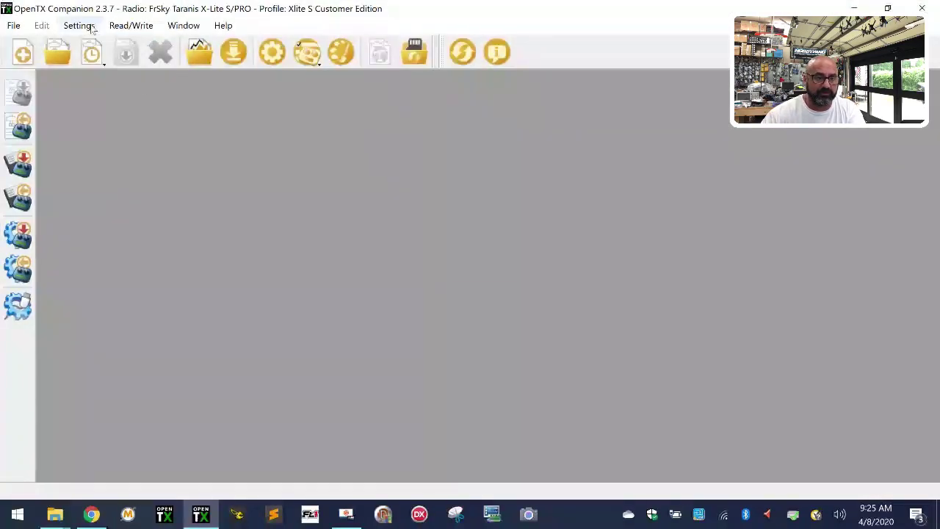
Delete the Xlite S Customer Edition radio profile
{"action": "left_click", "coordinate": [78, 26]}
{"action": "mouse_move", "coordinate": [110, 119]}
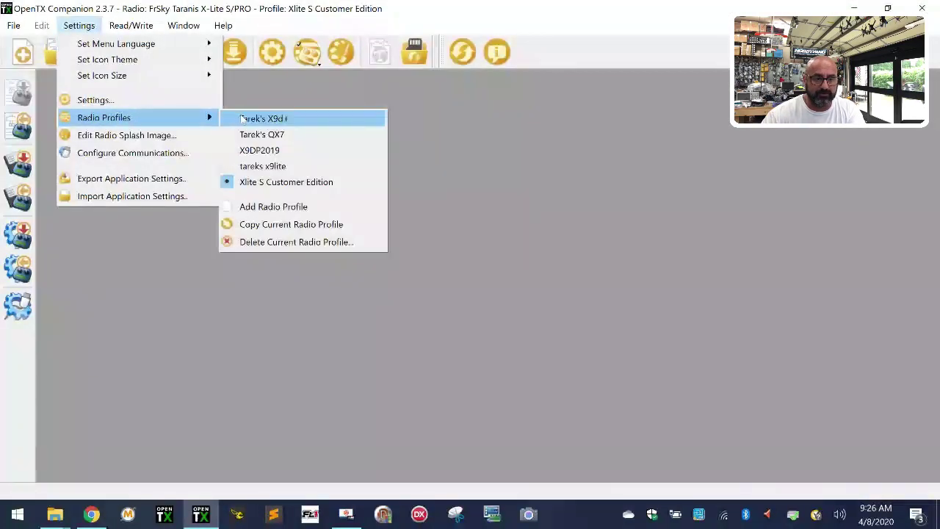
{"action": "left_click", "coordinate": [303, 189]}
{"action": "left_click", "coordinate": [79, 25]}
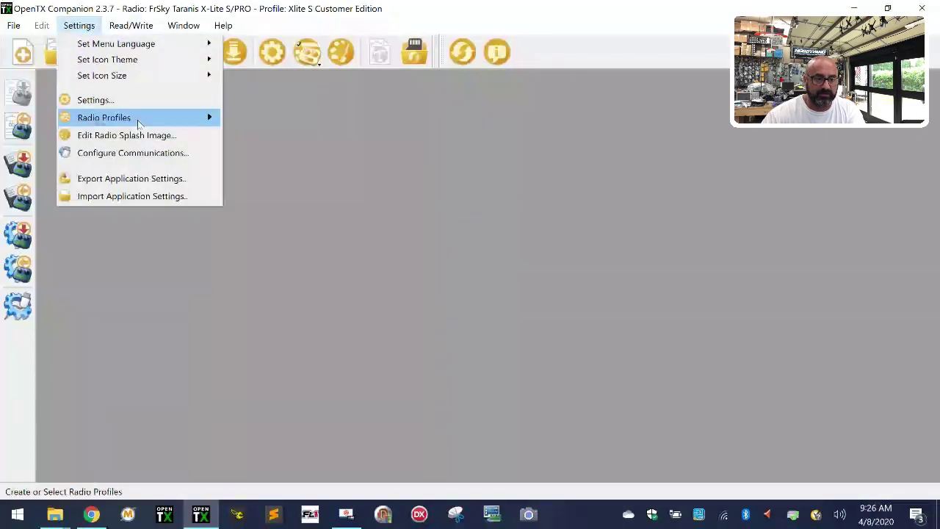
{"action": "mouse_move", "coordinate": [139, 122]}
{"action": "left_click", "coordinate": [311, 243]}
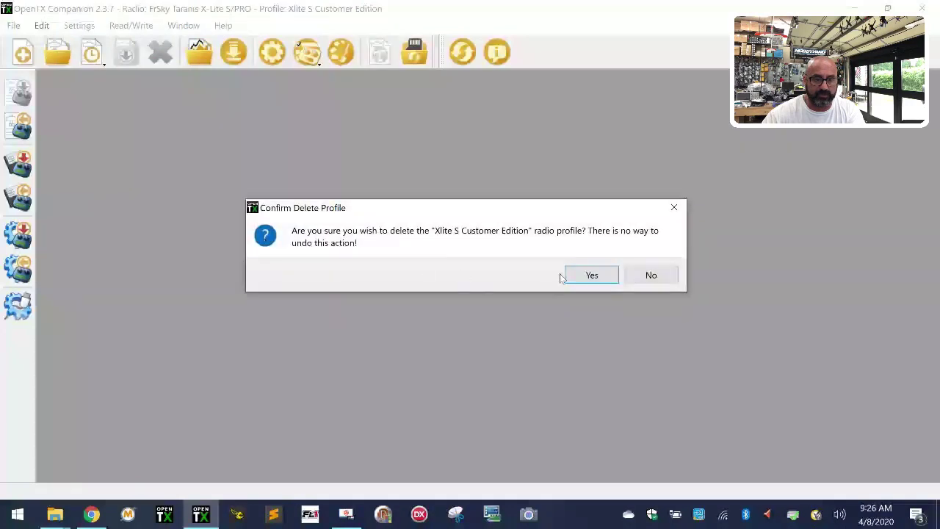
{"action": "left_click", "coordinate": [588, 278]}
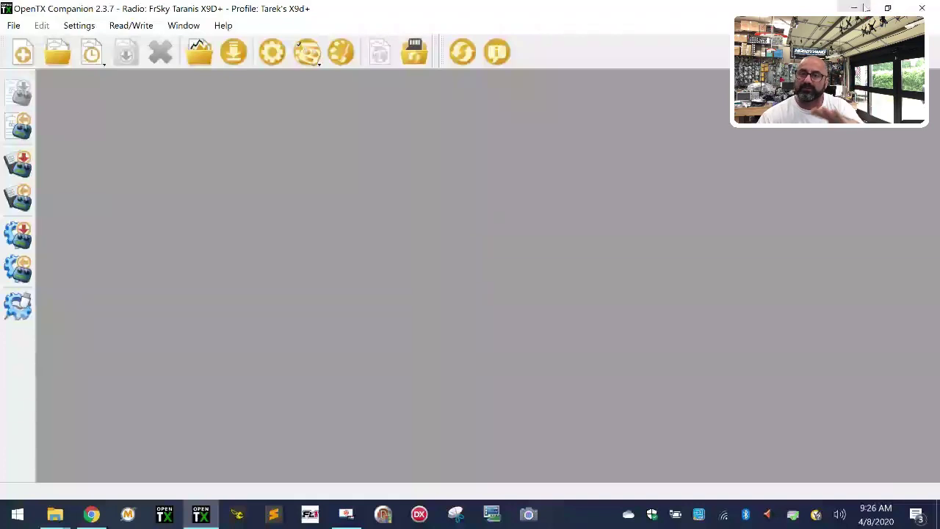
Switch to the X-Lite S tutorial page in Chrome and download the X-Lite S ISRM 1.1.3 firmware from the Step 2 local links
{"action": "left_click", "coordinate": [854, 8]}
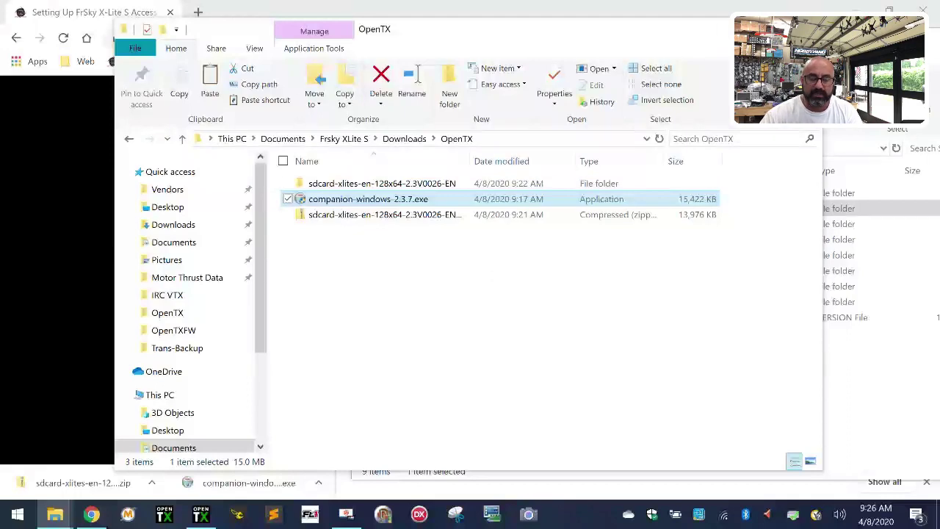
{"action": "left_click", "coordinate": [26, 183]}
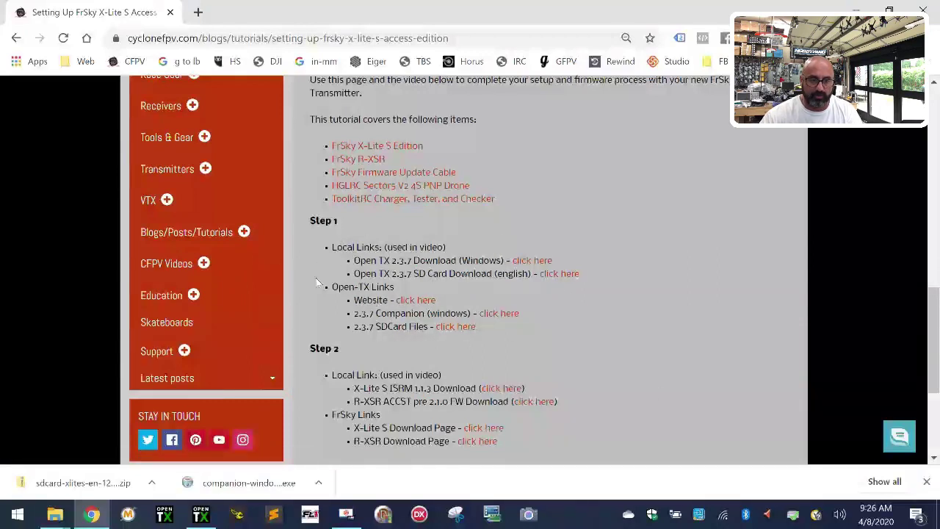
{"action": "scroll", "coordinate": [519, 312], "scroll_direction": "down", "scroll_amount": 3}
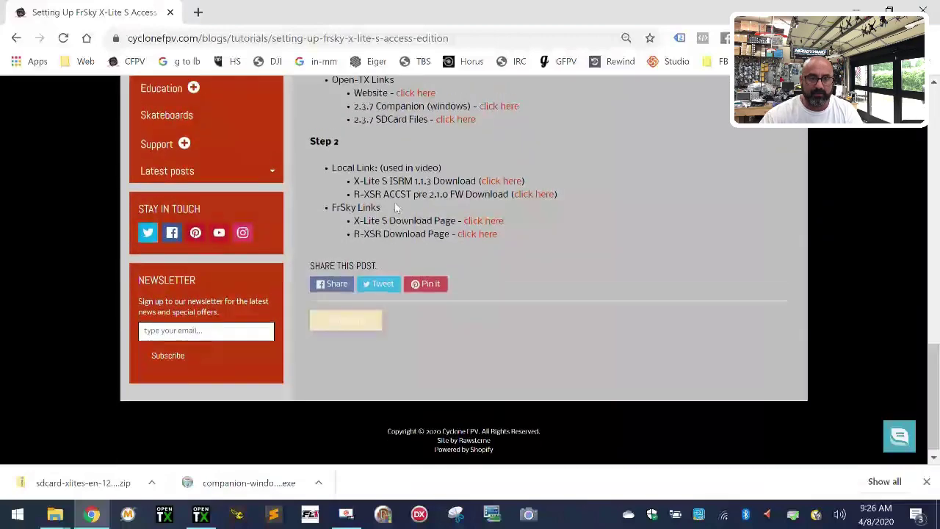
{"action": "scroll", "coordinate": [419, 279], "scroll_direction": "up", "scroll_amount": 2}
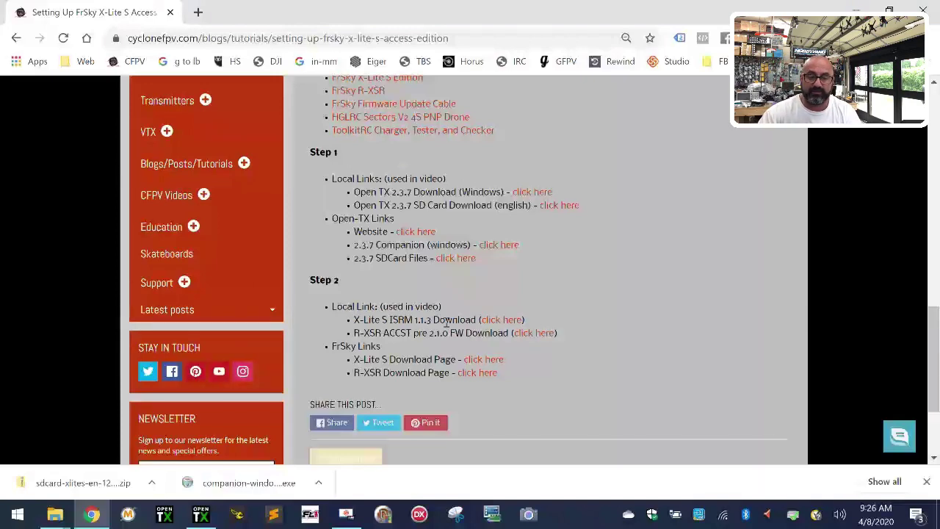
{"action": "left_click", "coordinate": [514, 326]}
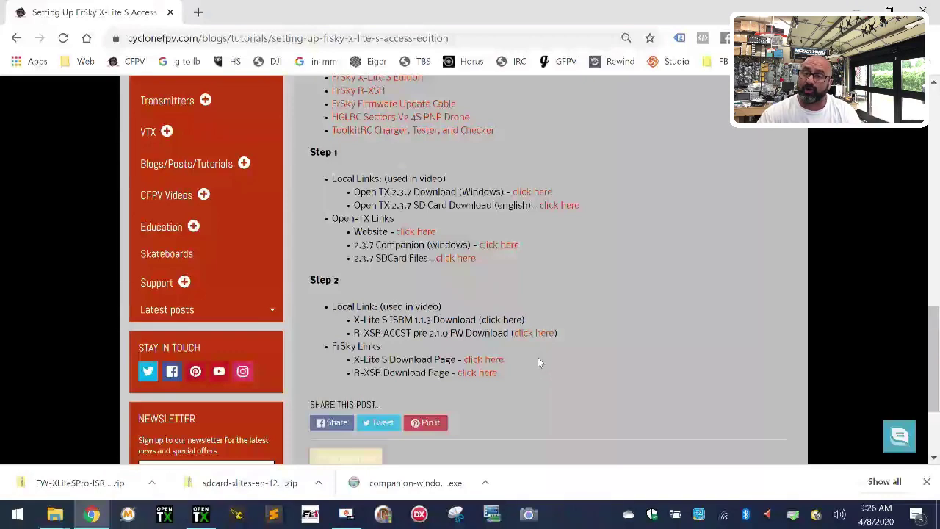
Download the R-XSR ACCST pre 2.1.0 firmware from the Step 2 local links
{"action": "left_click", "coordinate": [491, 372]}
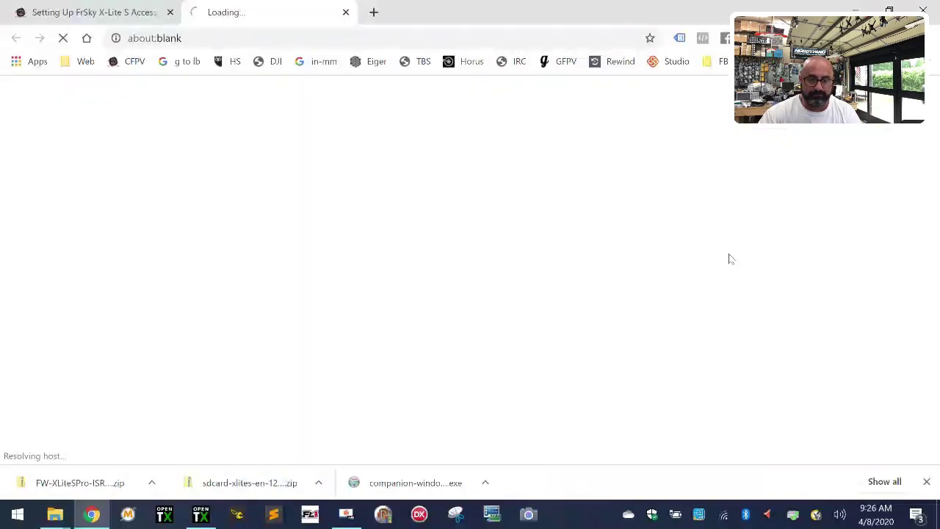
{"action": "left_click", "coordinate": [345, 11]}
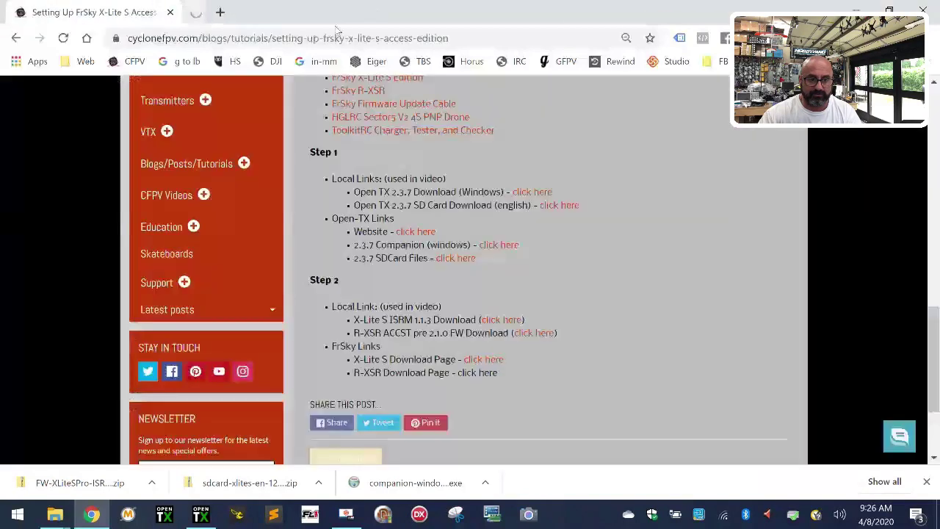
{"action": "left_click", "coordinate": [547, 335]}
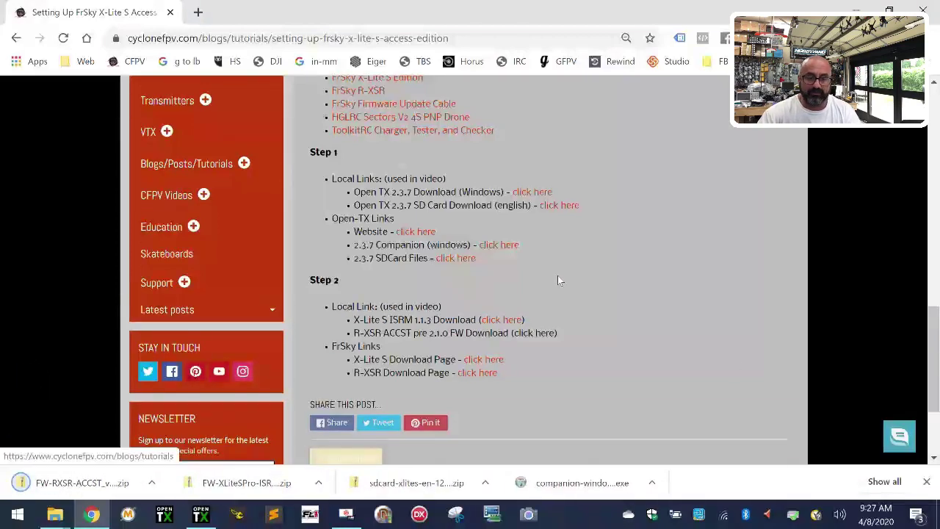
Examine the ACCST D16 firmware versions and history download on FrSky's R-XSR page, and return to the tutorial page
{"action": "left_click", "coordinate": [477, 373]}
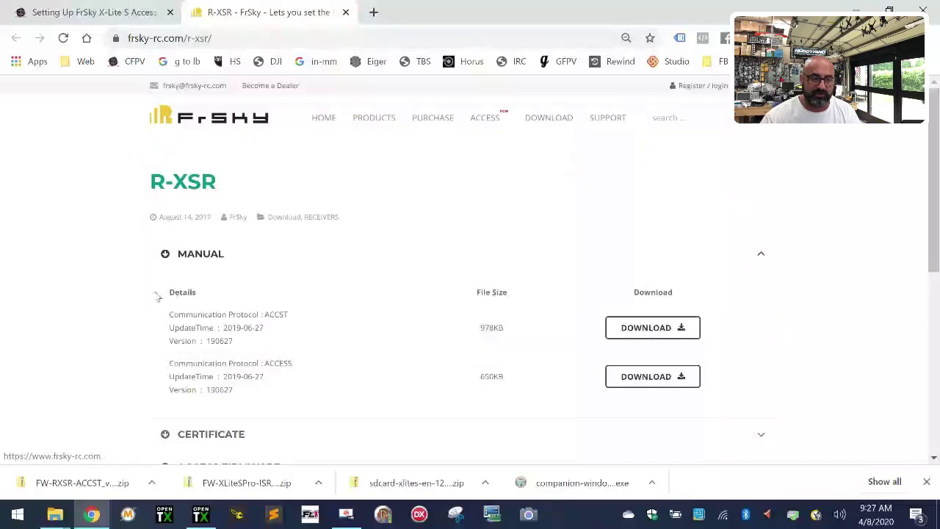
{"action": "scroll", "coordinate": [110, 304], "scroll_direction": "down", "scroll_amount": 4}
{"action": "scroll", "coordinate": [207, 285], "scroll_direction": "up", "scroll_amount": 2}
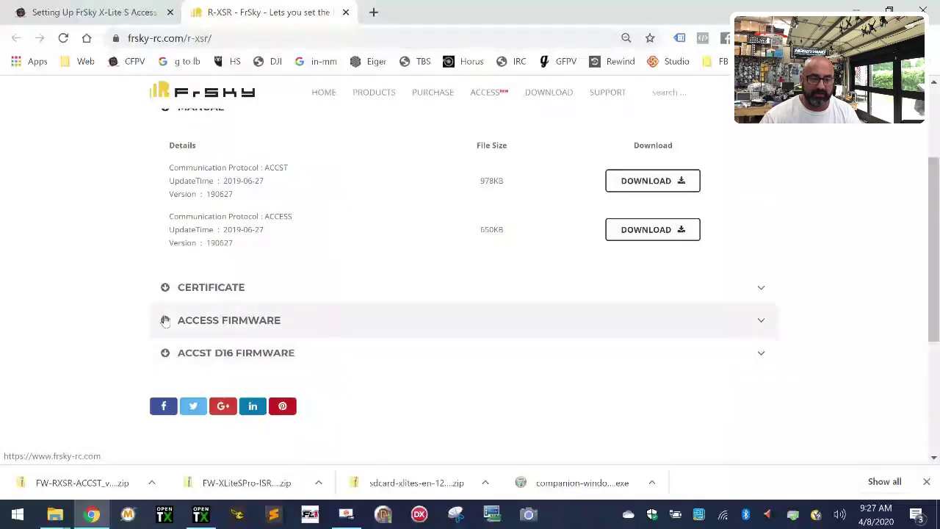
{"action": "left_click", "coordinate": [167, 352]}
{"action": "scroll", "coordinate": [367, 316], "scroll_direction": "down", "scroll_amount": 2}
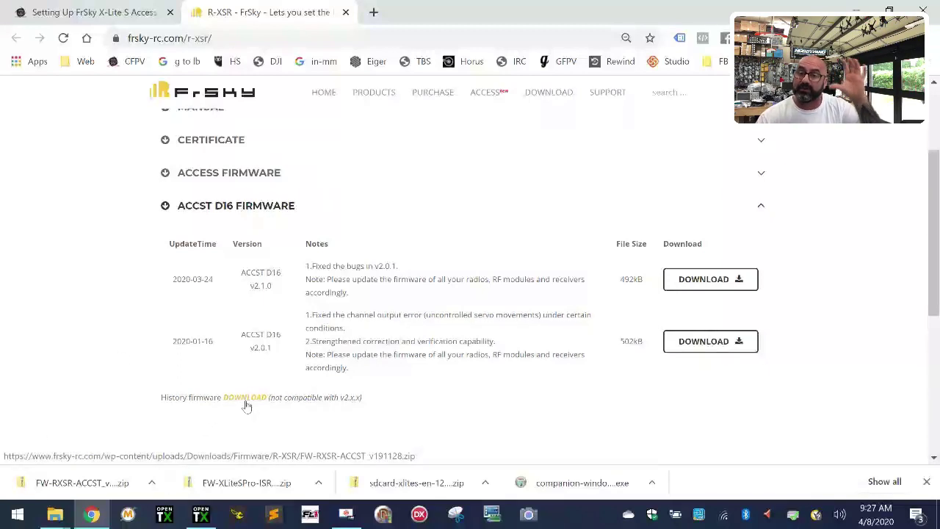
{"action": "left_click", "coordinate": [88, 12]}
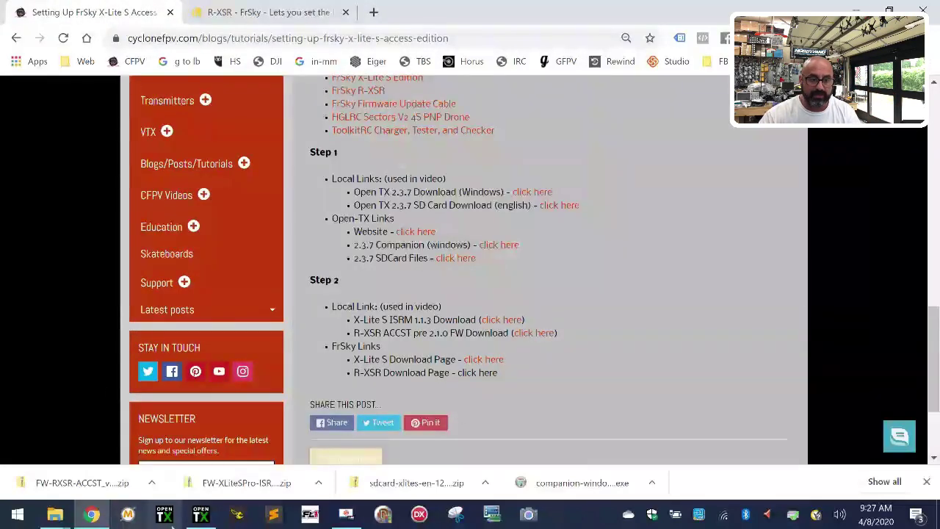
Show the downloaded R-XSR firmware in its folder and delete FW-RXSR-ACCESS_v1.1.4.zip from there
{"action": "left_click", "coordinate": [157, 485]}
{"action": "left_click", "coordinate": [216, 432]}
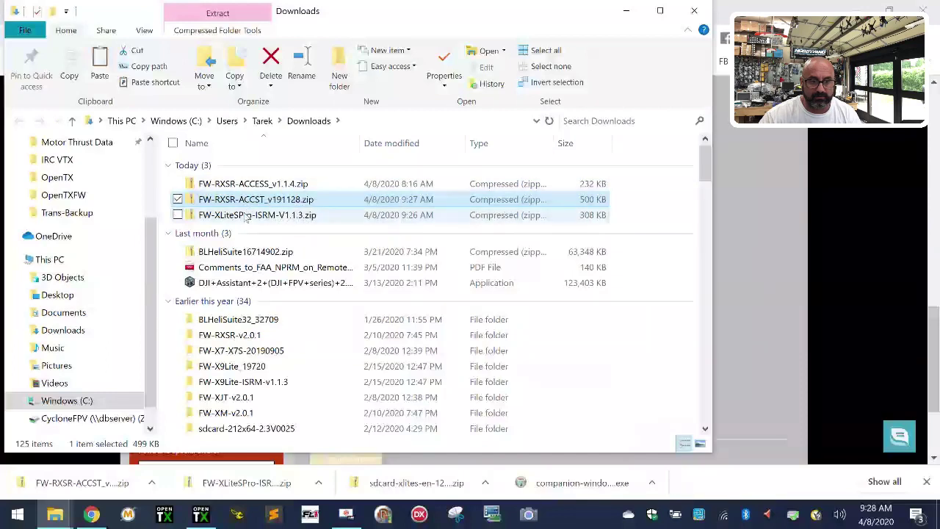
{"action": "left_click", "coordinate": [266, 215]}
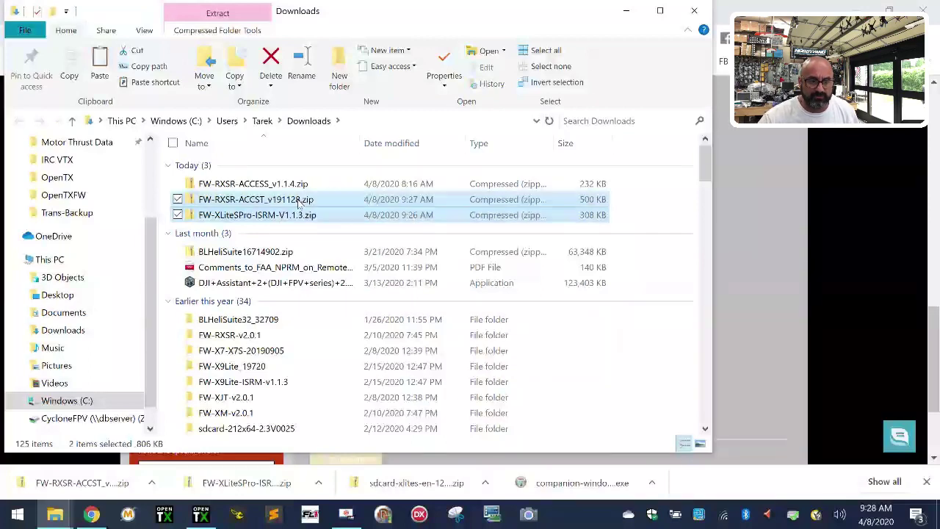
{"action": "left_click", "coordinate": [251, 187]}
{"action": "right_click", "coordinate": [252, 186]}
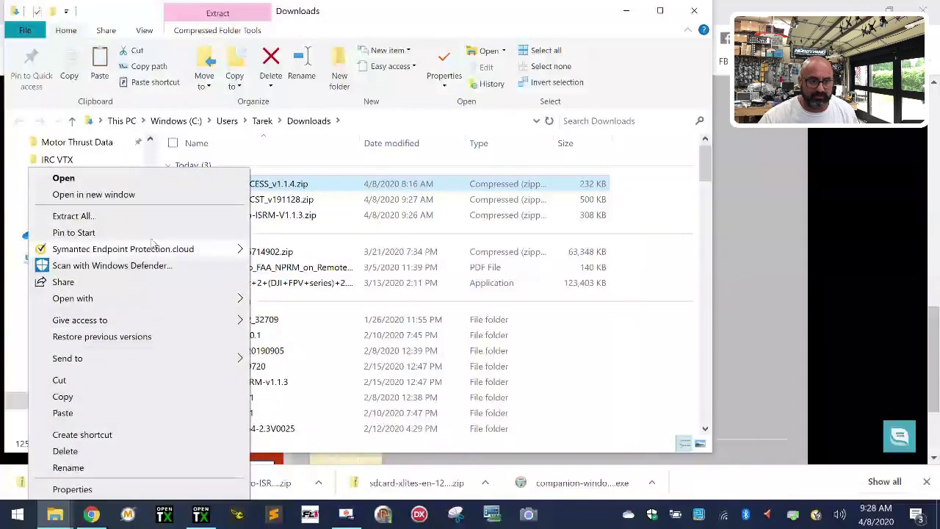
{"action": "key", "text": "Escape"}
{"action": "key", "text": "Delete"}
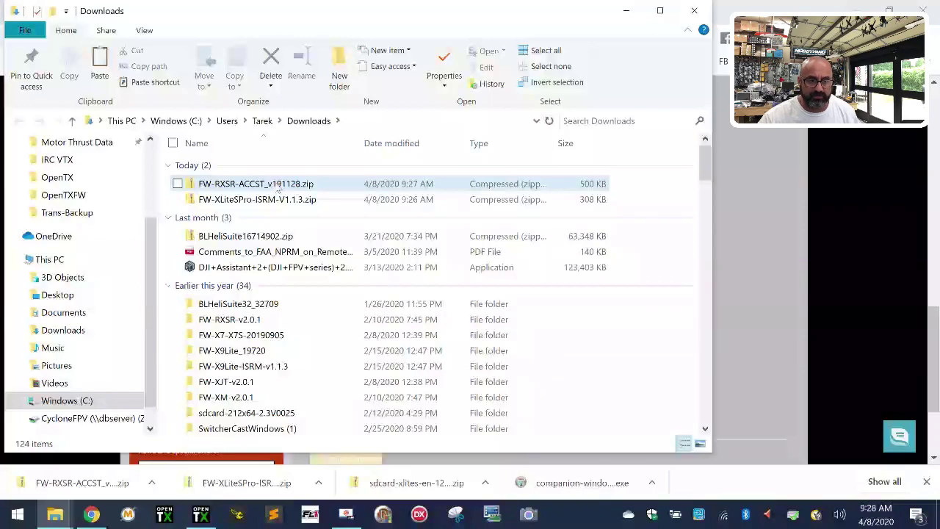
Cut FW-RXSR-ACCST_v191128.zip and FW-XLiteSPro-ISRM-V1.1.3.zip from the system Downloads folder
{"action": "left_click", "coordinate": [748, 283]}
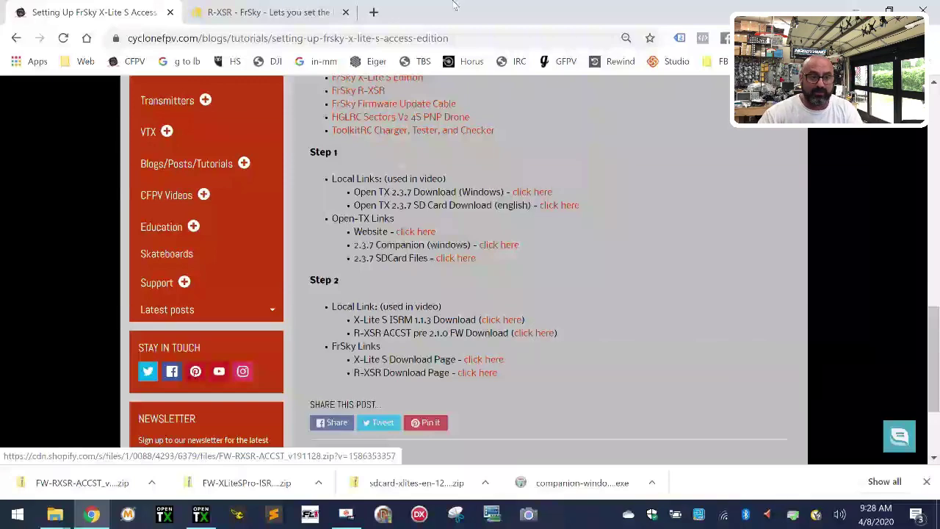
{"action": "mouse_move", "coordinate": [57, 518]}
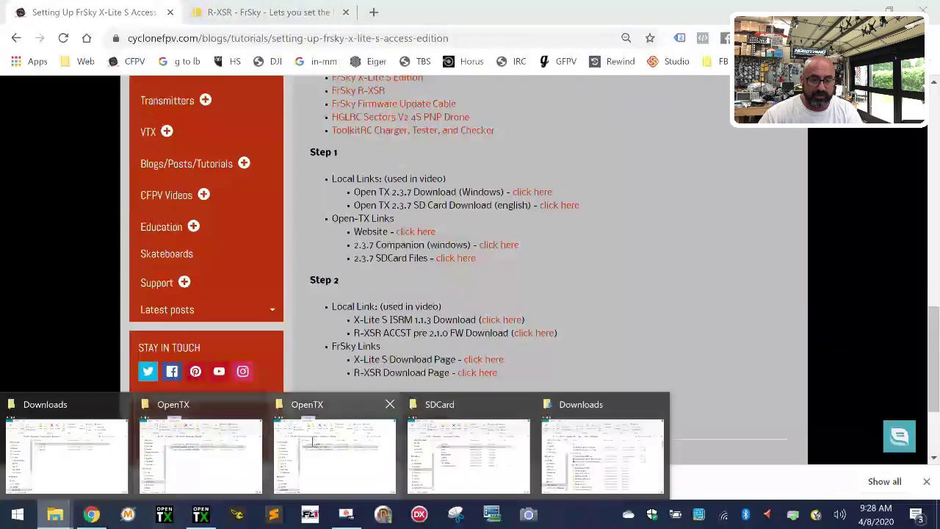
{"action": "left_click", "coordinate": [585, 479]}
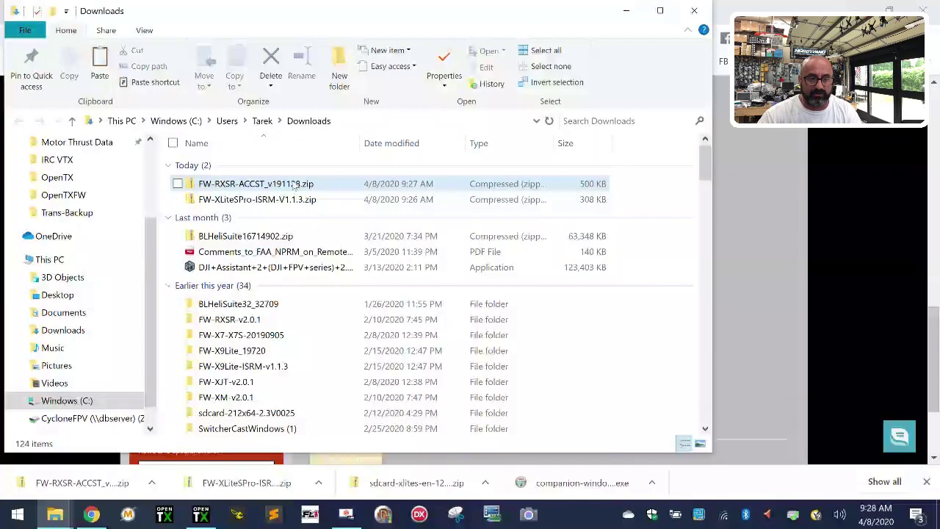
{"action": "left_click", "coordinate": [261, 185]}
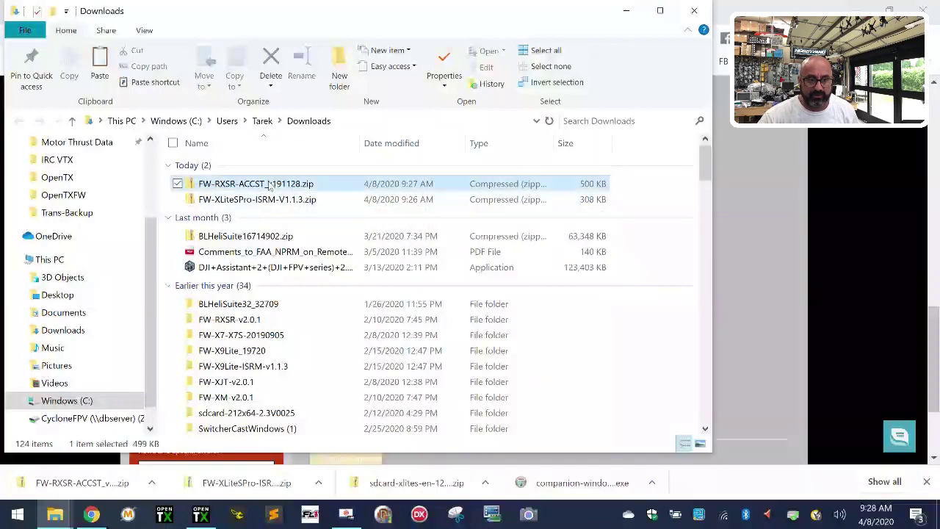
{"action": "left_click", "coordinate": [265, 199], "text": "shift"}
{"action": "right_click", "coordinate": [271, 196]}
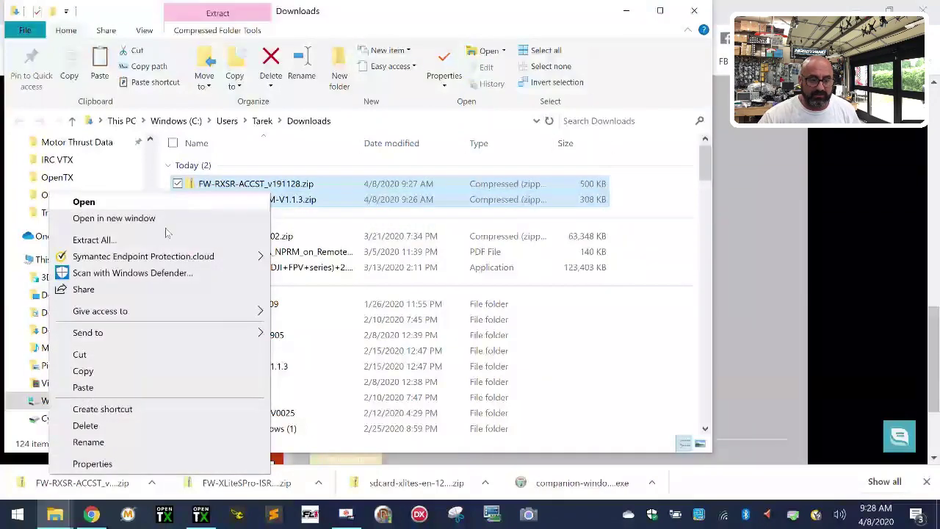
{"action": "left_click", "coordinate": [84, 354]}
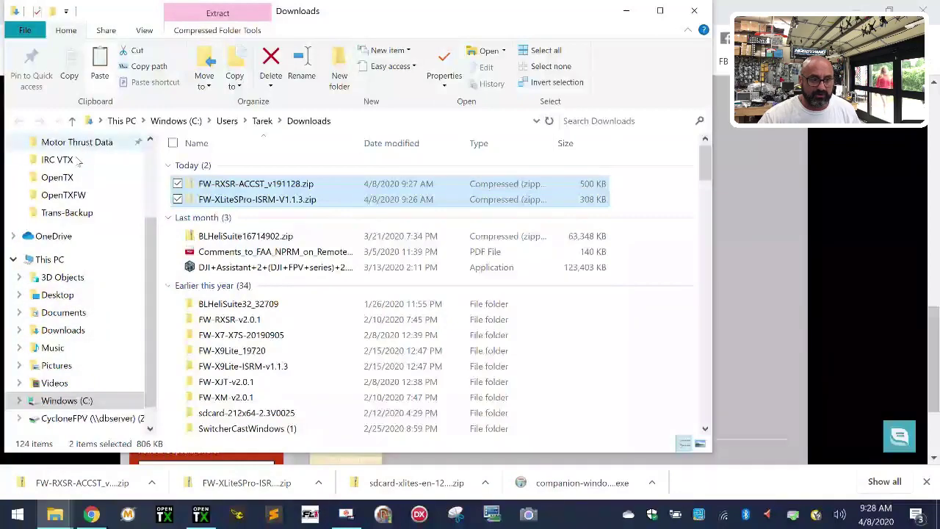
Go to the Downloads subfolder of the Frsky XLite S folder in Documents
{"action": "scroll", "coordinate": [99, 257], "scroll_direction": "up", "scroll_amount": 1}
{"action": "scroll", "coordinate": [96, 268], "scroll_direction": "up", "scroll_amount": 2}
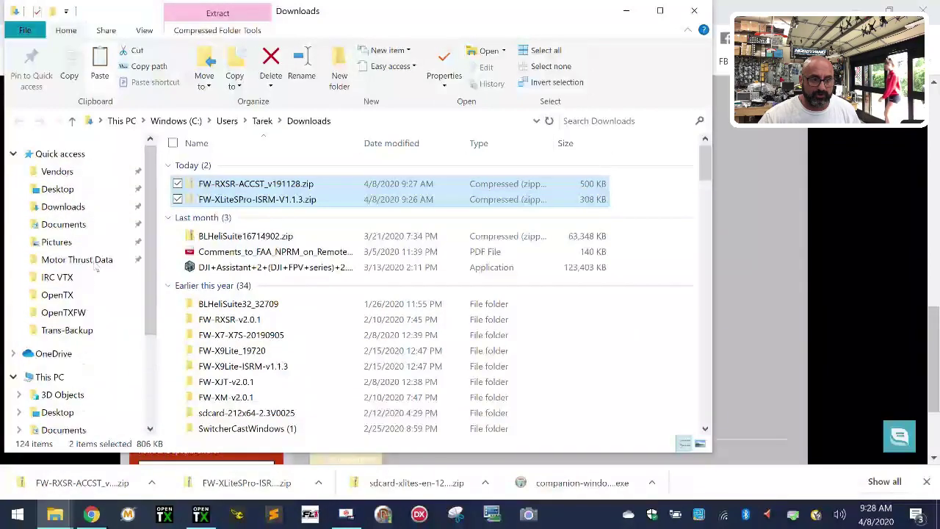
{"action": "left_click", "coordinate": [63, 224]}
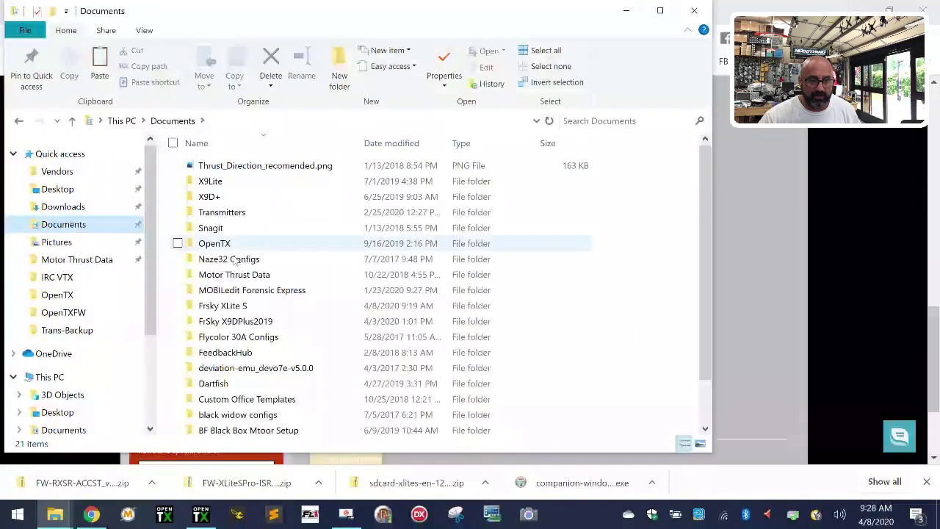
{"action": "double_click", "coordinate": [294, 307]}
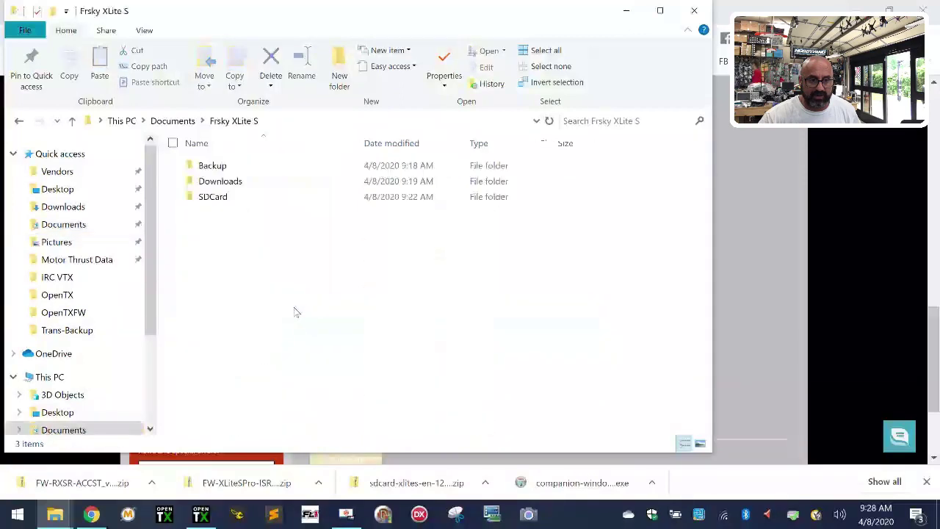
{"action": "double_click", "coordinate": [246, 188]}
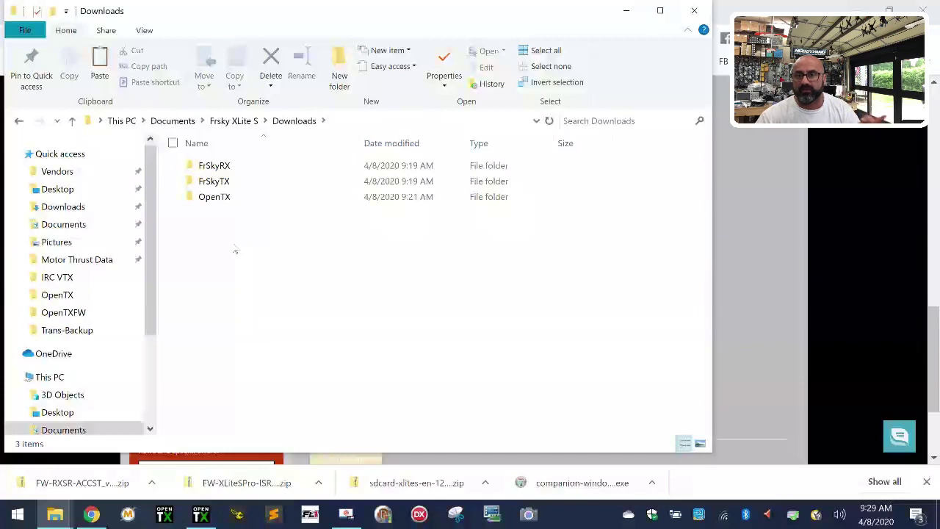
Paste both firmware zips into the Frsky XLite S Downloads folder and move FW-XLiteSPro-ISRM-V1.1.3.zip into its FrSkyTX subfolder
{"action": "right_click", "coordinate": [243, 268]}
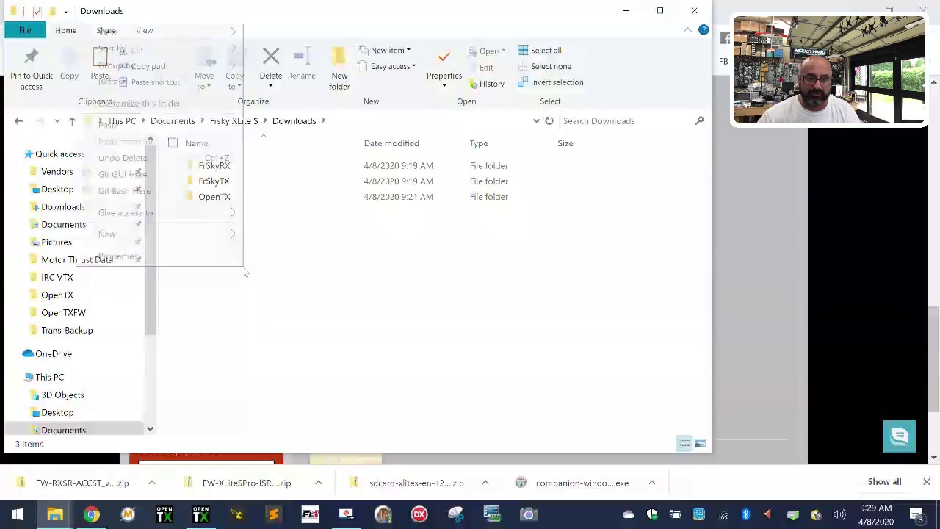
{"action": "left_click", "coordinate": [181, 126]}
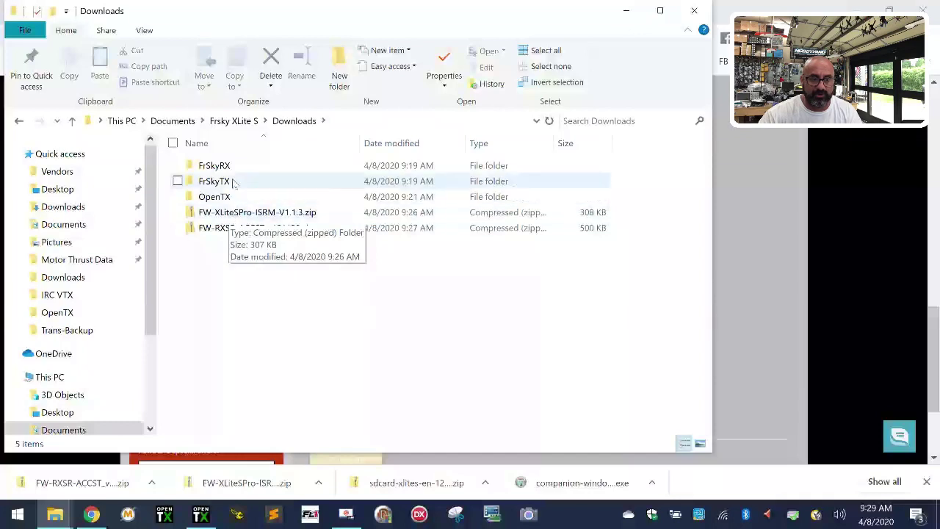
{"action": "right_click", "coordinate": [227, 214]}
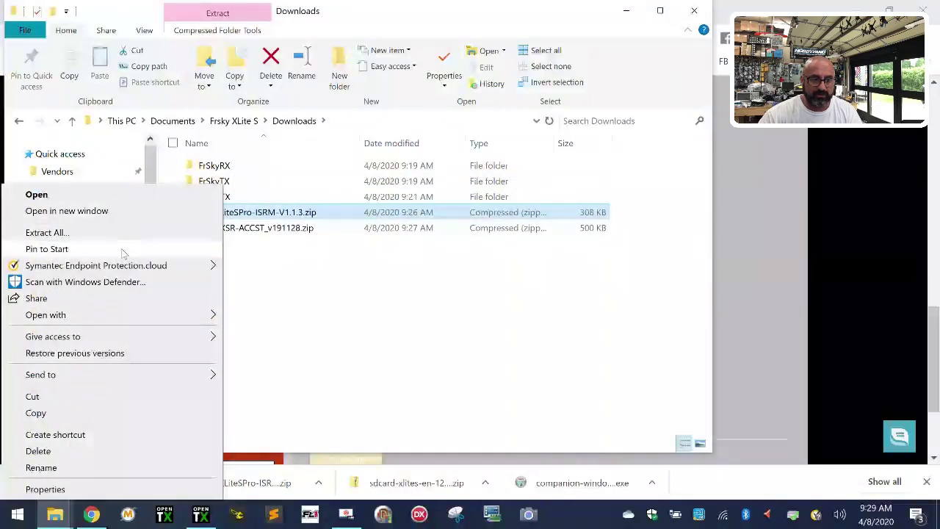
{"action": "left_click", "coordinate": [94, 396]}
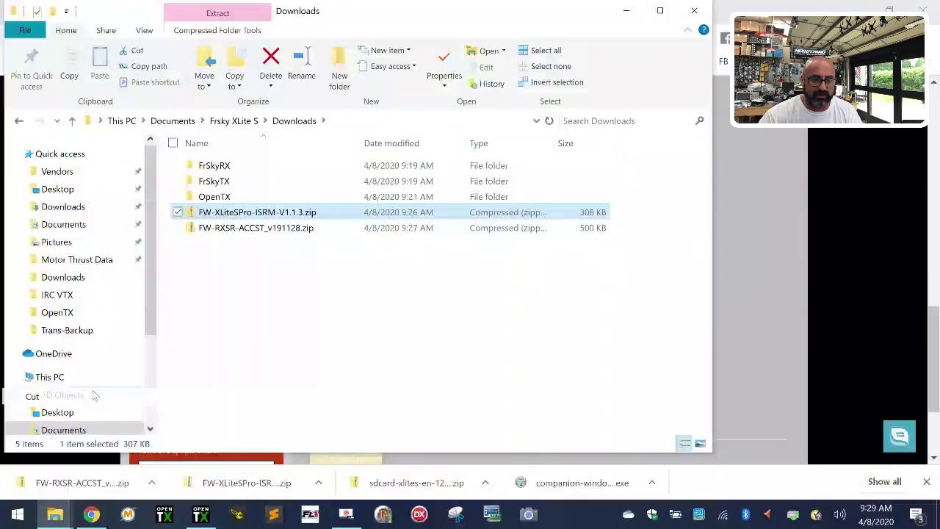
{"action": "double_click", "coordinate": [209, 182]}
{"action": "right_click", "coordinate": [208, 192]}
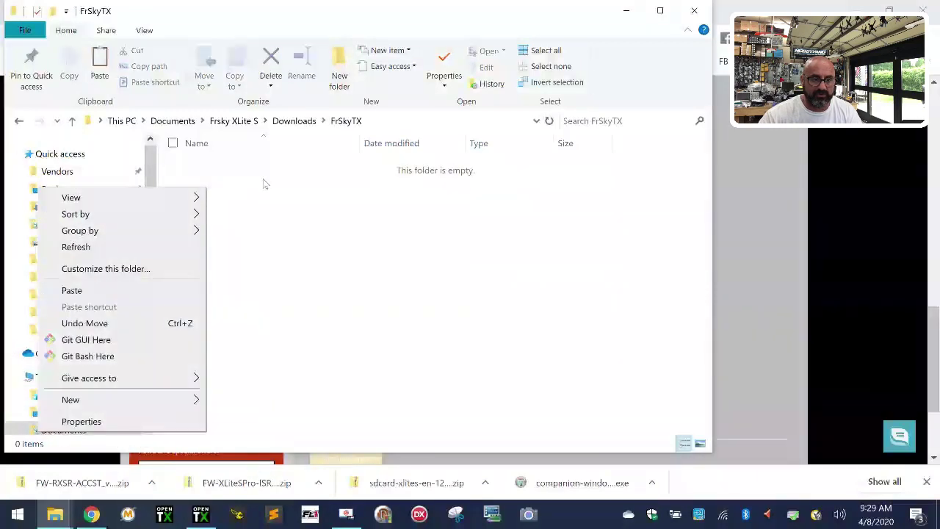
{"action": "left_click", "coordinate": [240, 174]}
{"action": "left_click", "coordinate": [294, 121]}
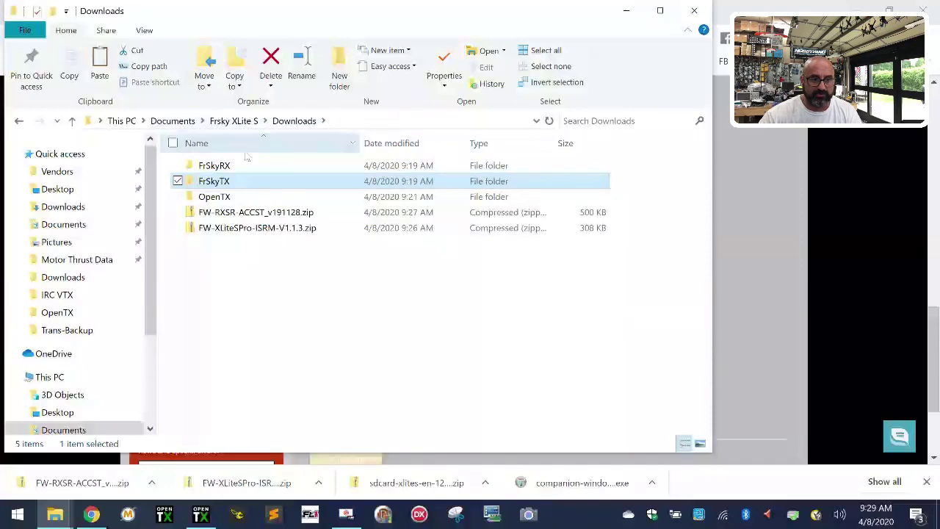
{"action": "double_click", "coordinate": [214, 181]}
{"action": "right_click", "coordinate": [230, 178]}
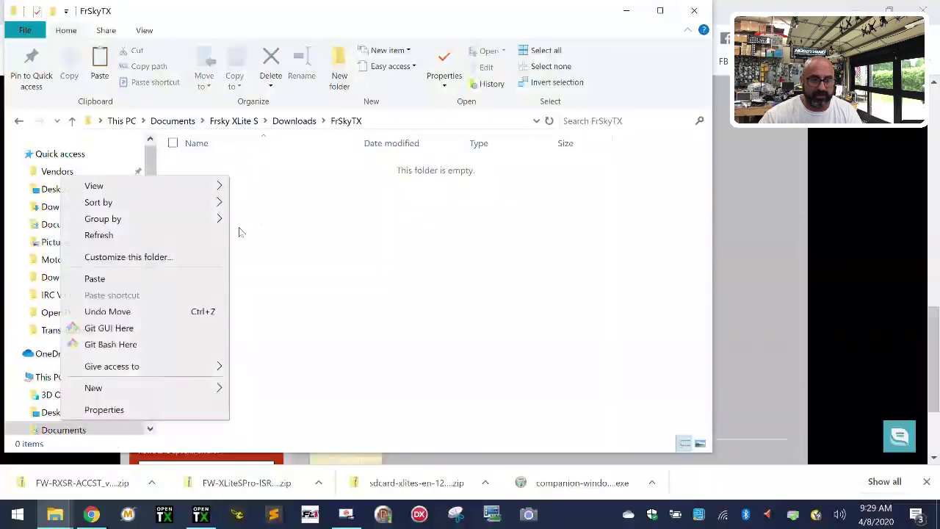
{"action": "left_click", "coordinate": [132, 280]}
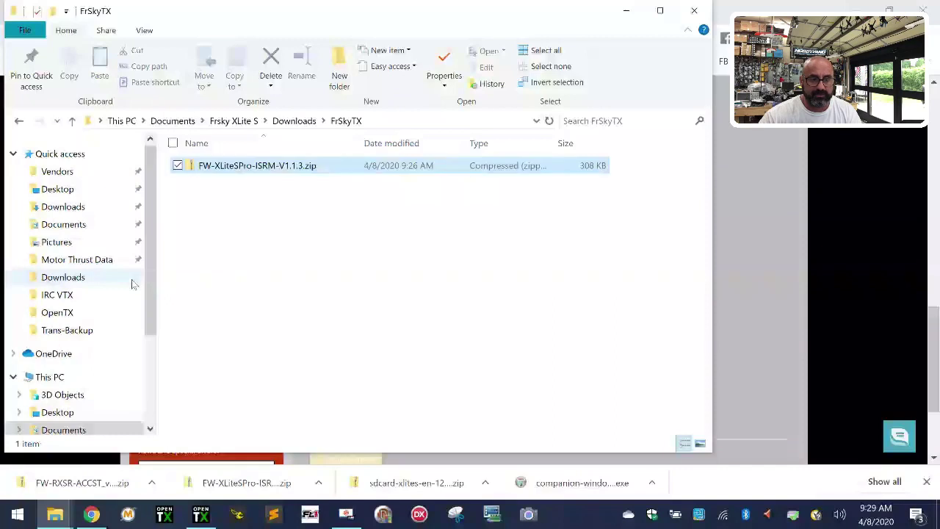
Move FW-RXSR-ACCST_v191128.zip from the Frsky XLite S Downloads folder into its FrSkyRX subfolder
{"action": "left_click", "coordinate": [245, 122]}
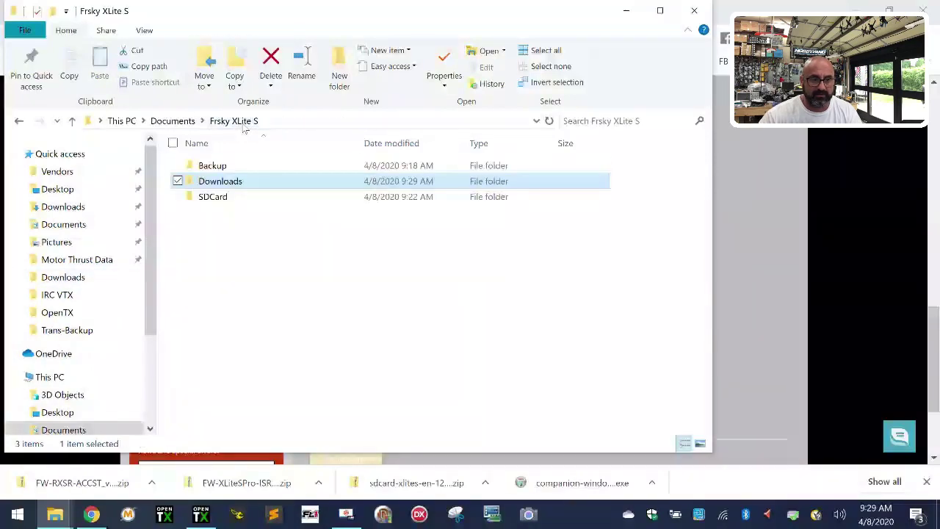
{"action": "double_click", "coordinate": [239, 181]}
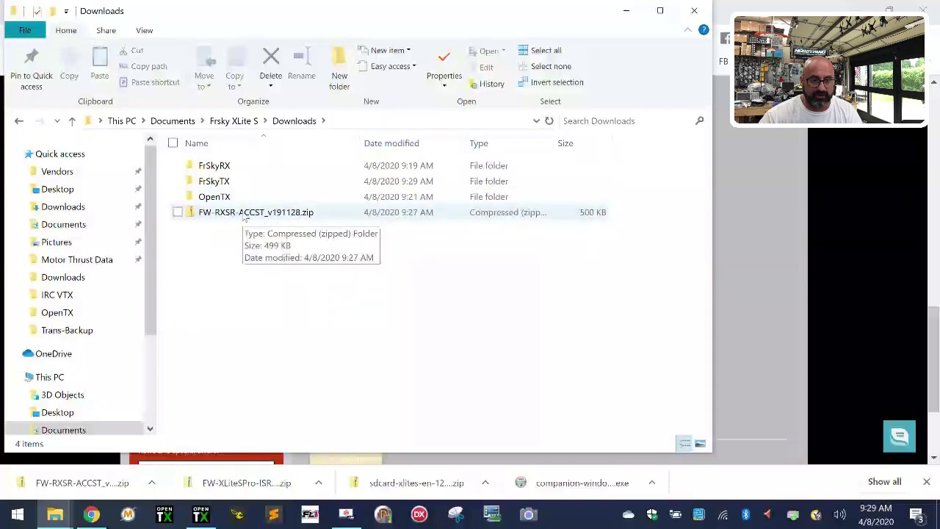
{"action": "right_click", "coordinate": [244, 214]}
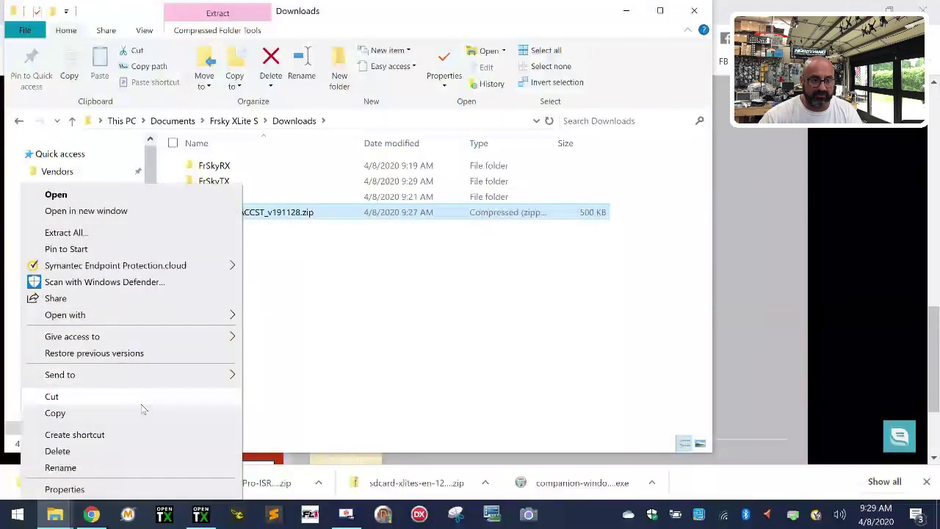
{"action": "left_click", "coordinate": [142, 401]}
{"action": "double_click", "coordinate": [214, 166]}
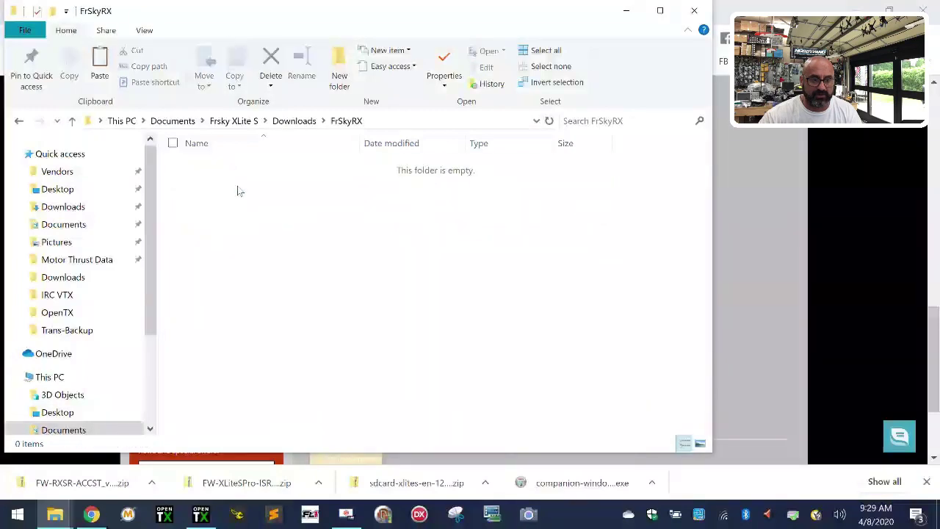
{"action": "right_click", "coordinate": [237, 191]}
{"action": "left_click", "coordinate": [110, 288]}
{"action": "left_click", "coordinate": [304, 218]}
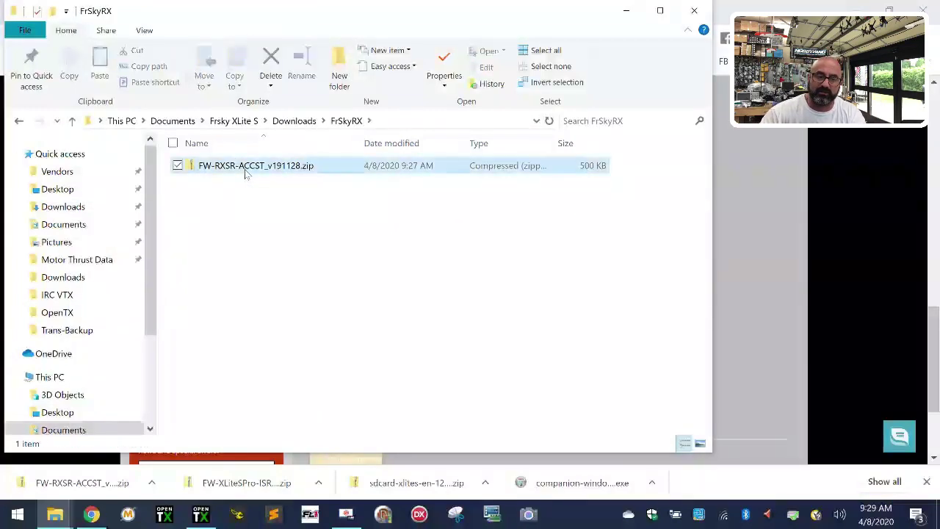
Extract FW-RXSR-ACCST_v191128.zip to the suggested folder inside FrSkyRX and close the window showing the extracted files
{"action": "right_click", "coordinate": [244, 169]}
{"action": "left_click", "coordinate": [147, 219]}
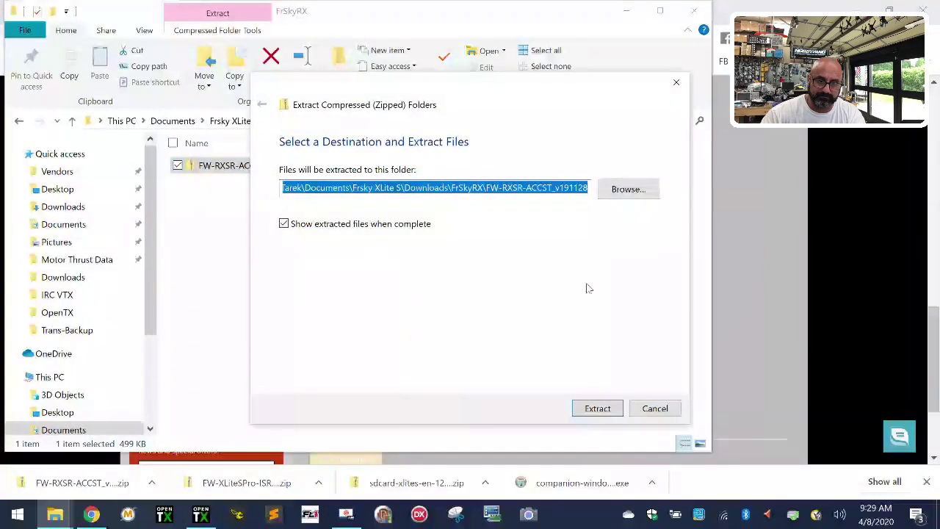
{"action": "left_click", "coordinate": [589, 409]}
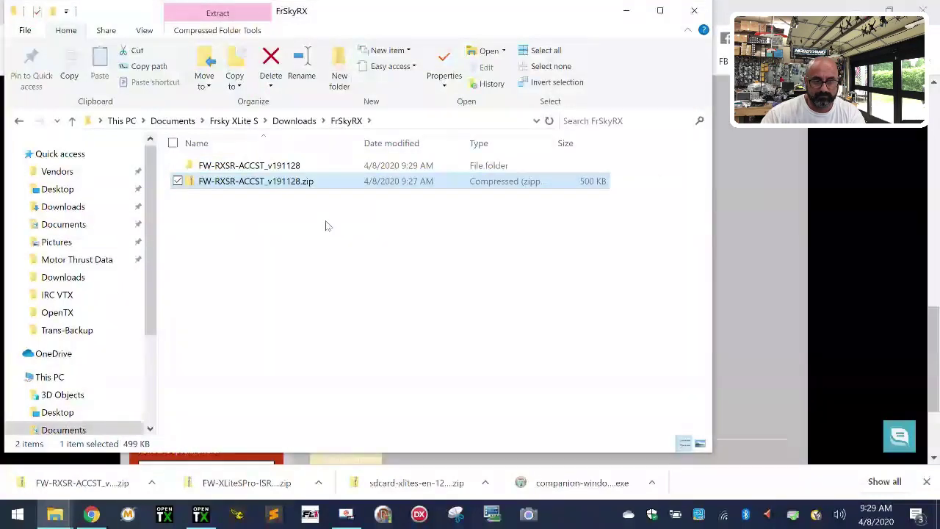
{"action": "left_click", "coordinate": [712, 33]}
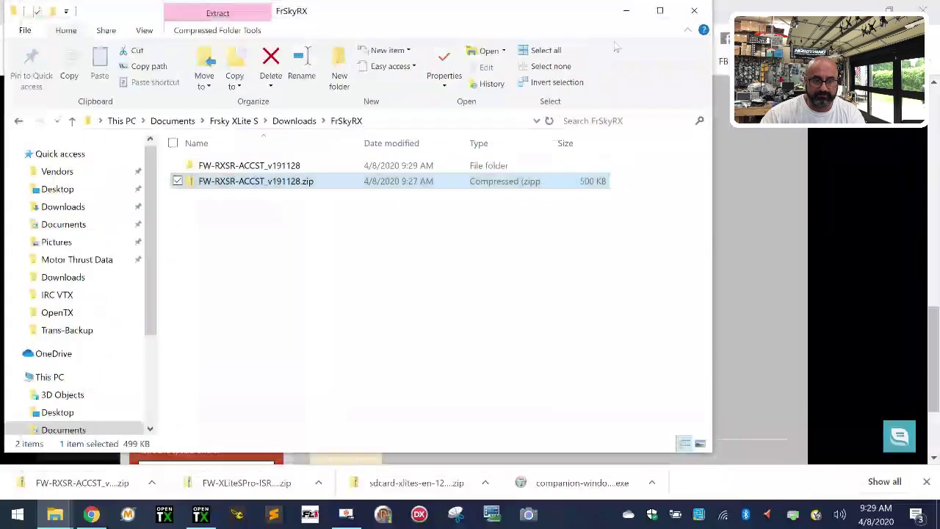
Delete RXSR_LBT_ACCST_191112.frk and RXSR-FPORT_LBT_ACCST_191128.frk from the inner FW-RXSR-ACCST_v191128 folder
{"action": "double_click", "coordinate": [285, 166]}
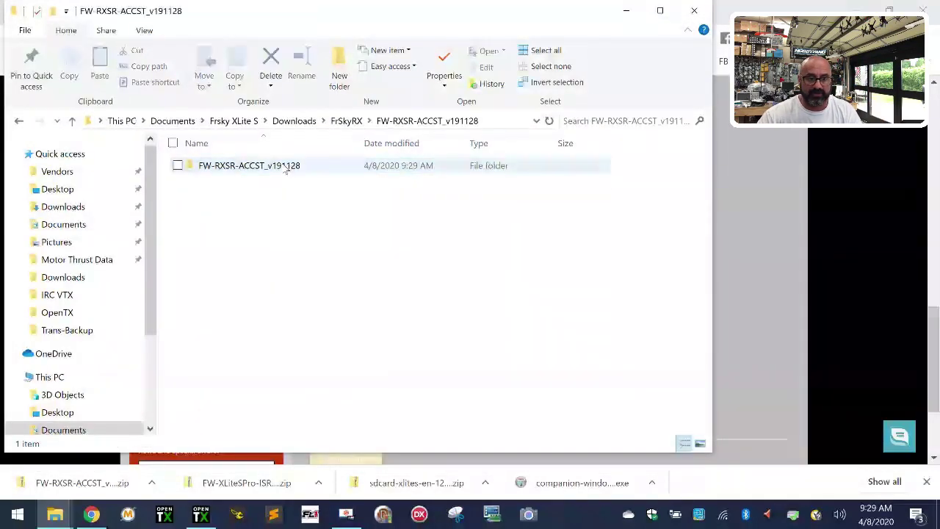
{"action": "left_click", "coordinate": [346, 121]}
{"action": "double_click", "coordinate": [247, 166]}
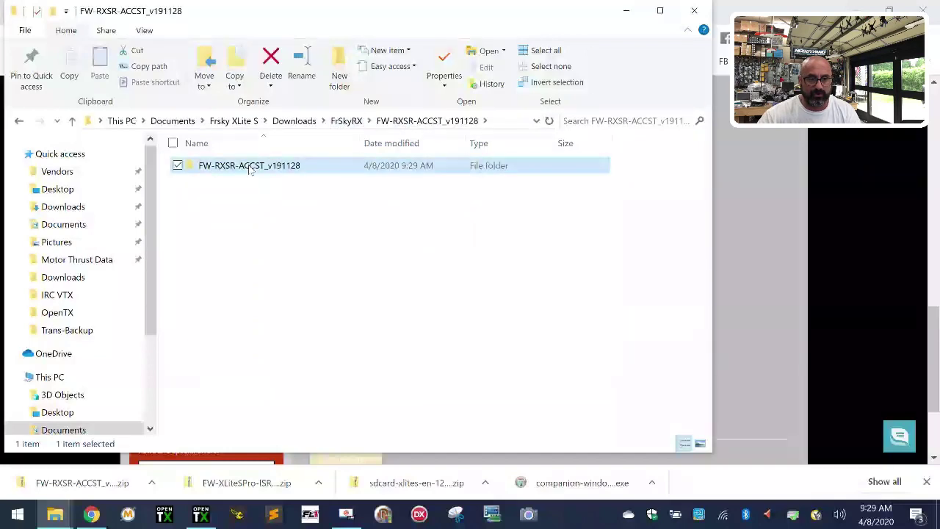
{"action": "double_click", "coordinate": [248, 166]}
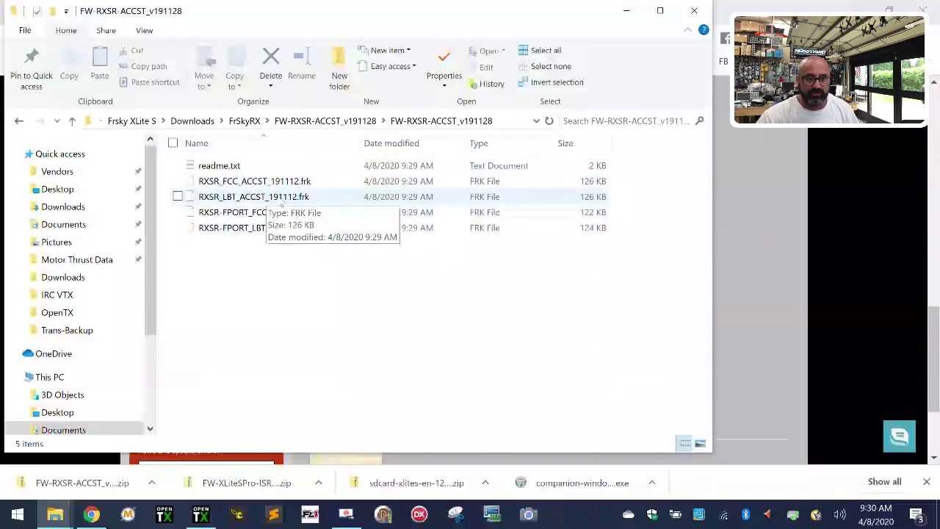
{"action": "left_click", "coordinate": [223, 198]}
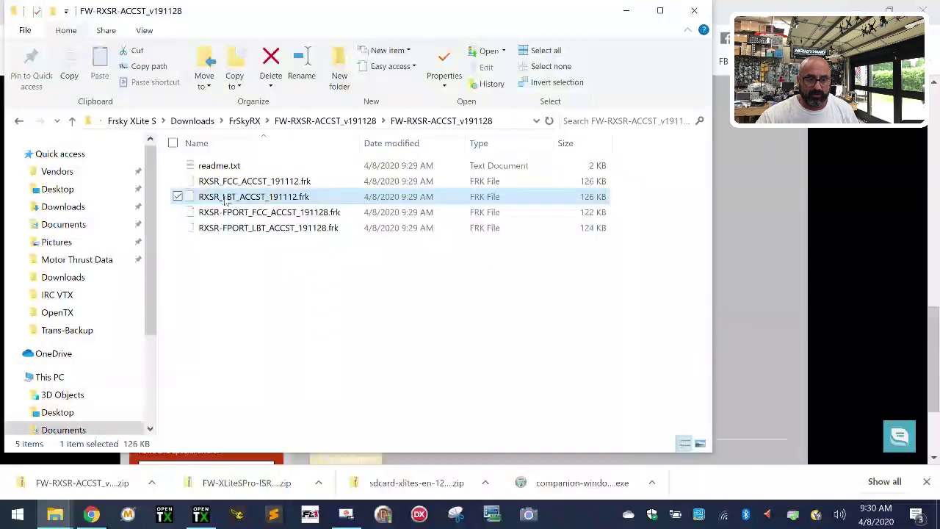
{"action": "left_click", "coordinate": [276, 227], "text": "ctrl"}
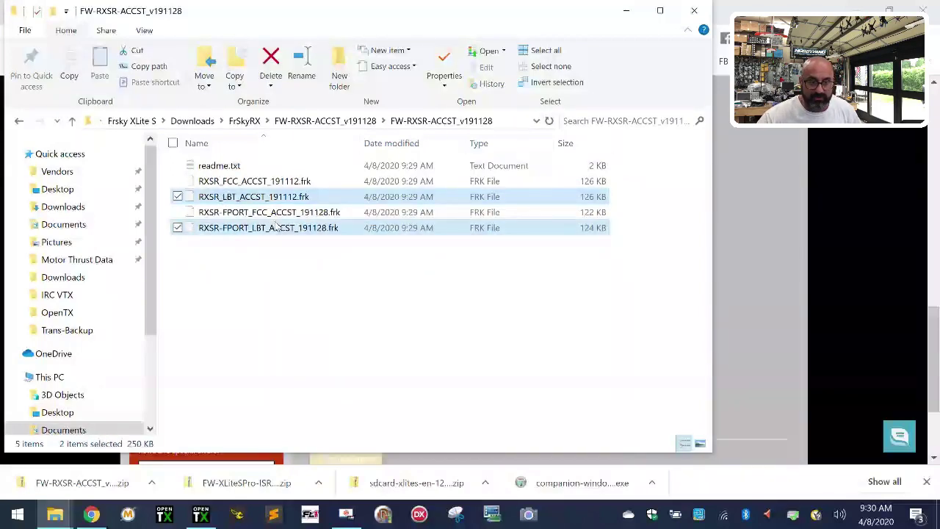
{"action": "right_click", "coordinate": [277, 229]}
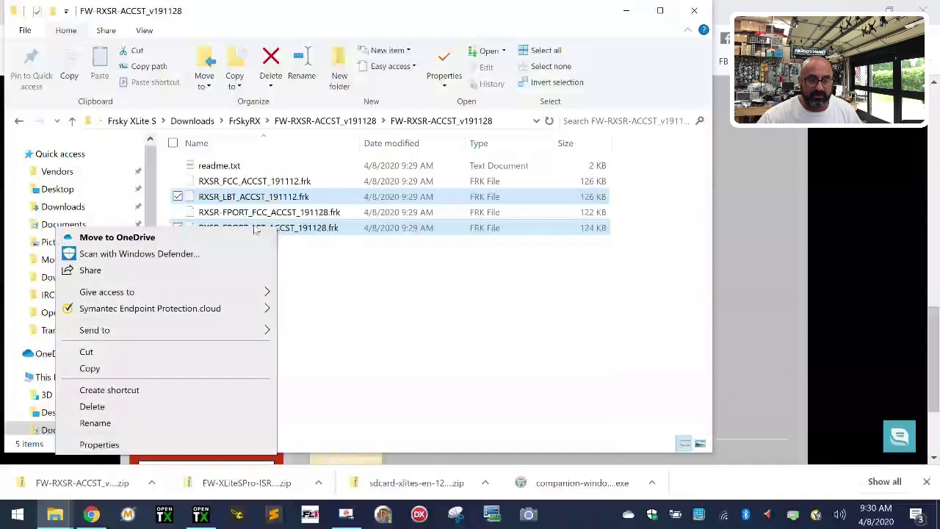
{"action": "left_click", "coordinate": [290, 27]}
{"action": "left_click", "coordinate": [284, 65]}
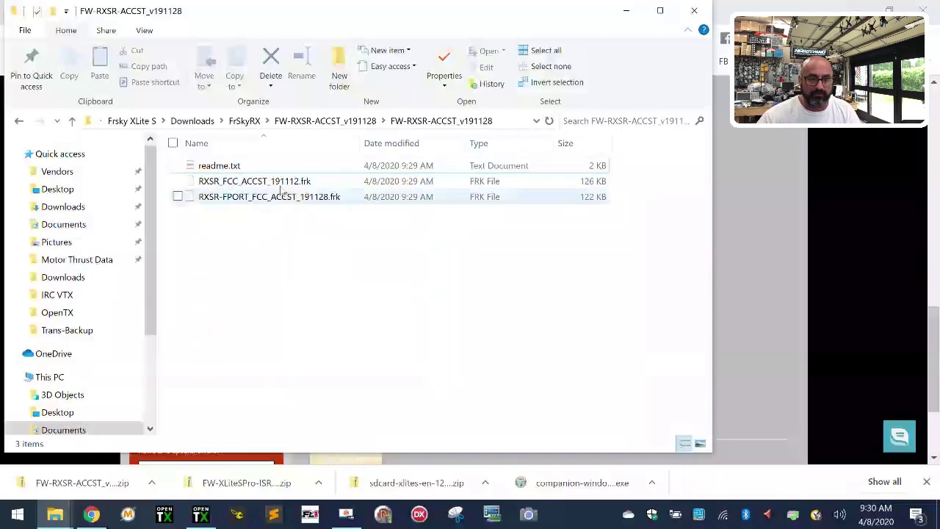
Move the inner FW-RXSR-ACCST_v191128 folder into RXSR-D16, inside FrSkyRX-FW in the SDCard's FIRMWARE folder
{"action": "left_click", "coordinate": [352, 122]}
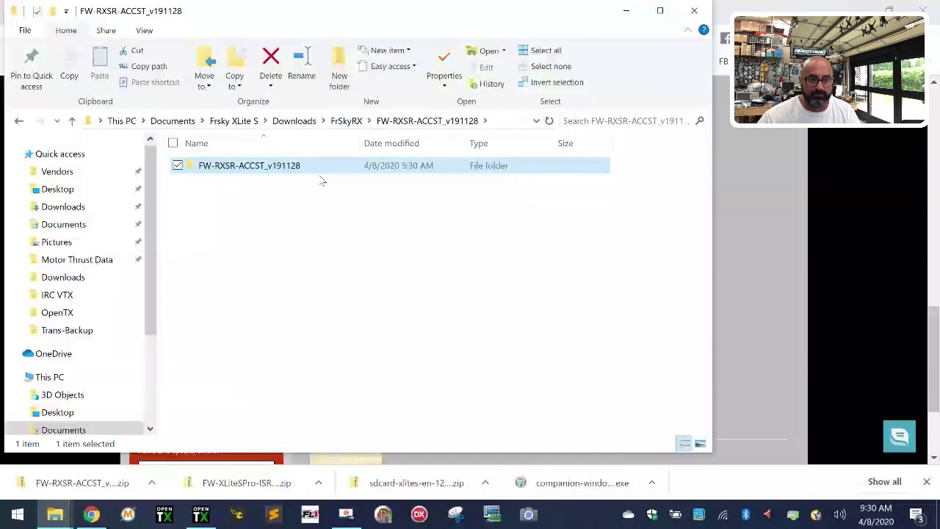
{"action": "double_click", "coordinate": [272, 167]}
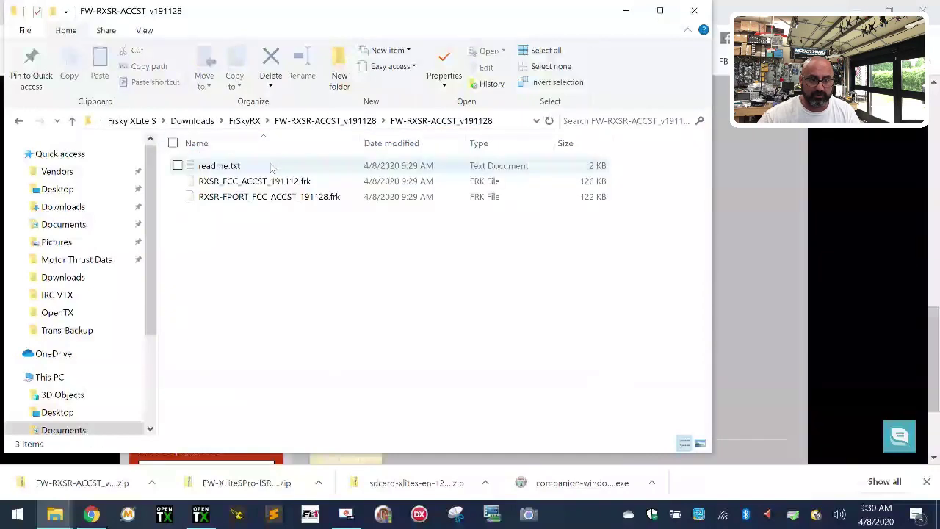
{"action": "left_click", "coordinate": [360, 123]}
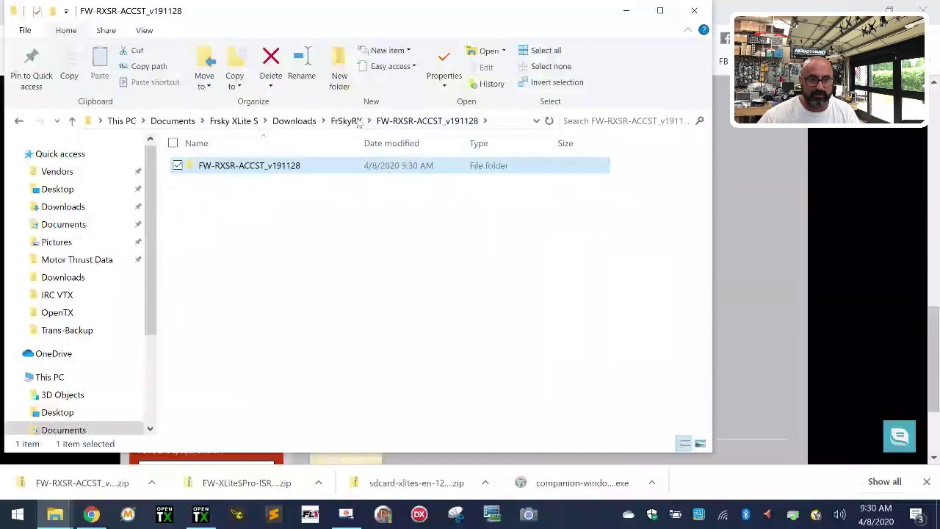
{"action": "right_click", "coordinate": [266, 169]}
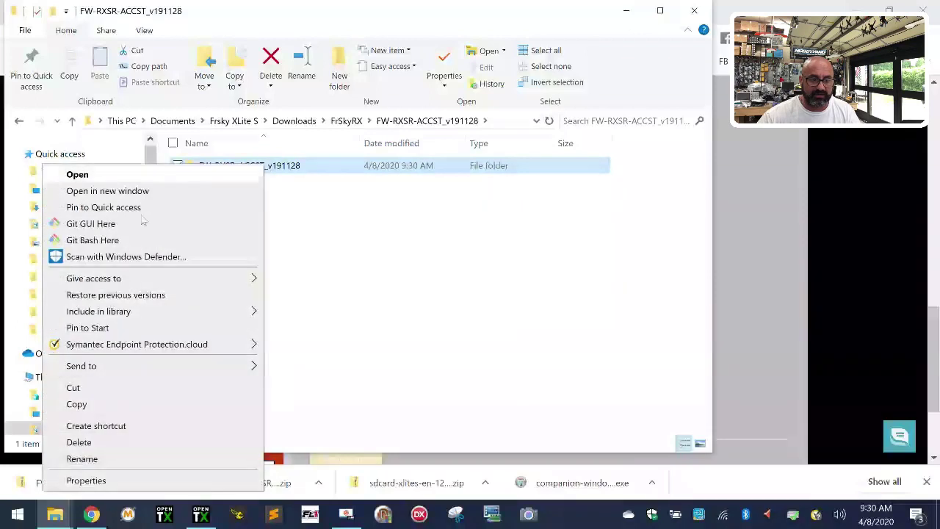
{"action": "left_click", "coordinate": [111, 387]}
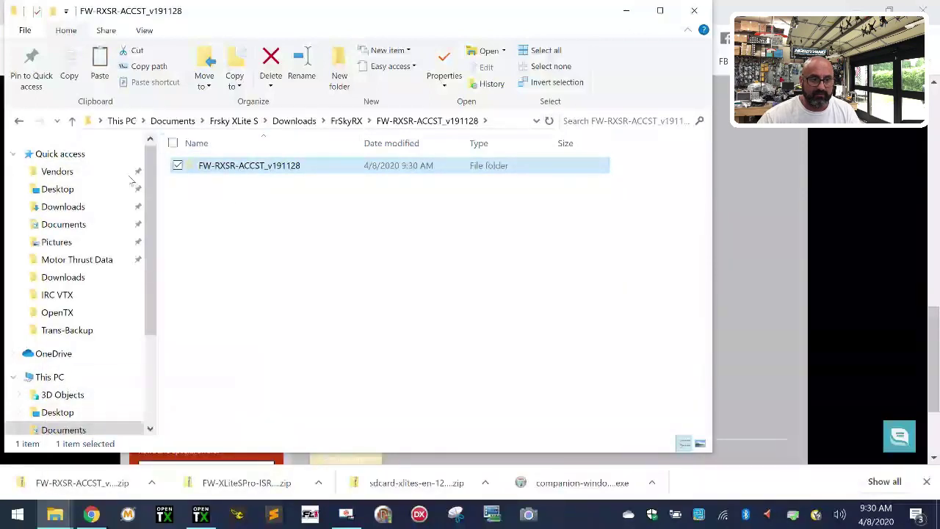
{"action": "left_click", "coordinate": [239, 123]}
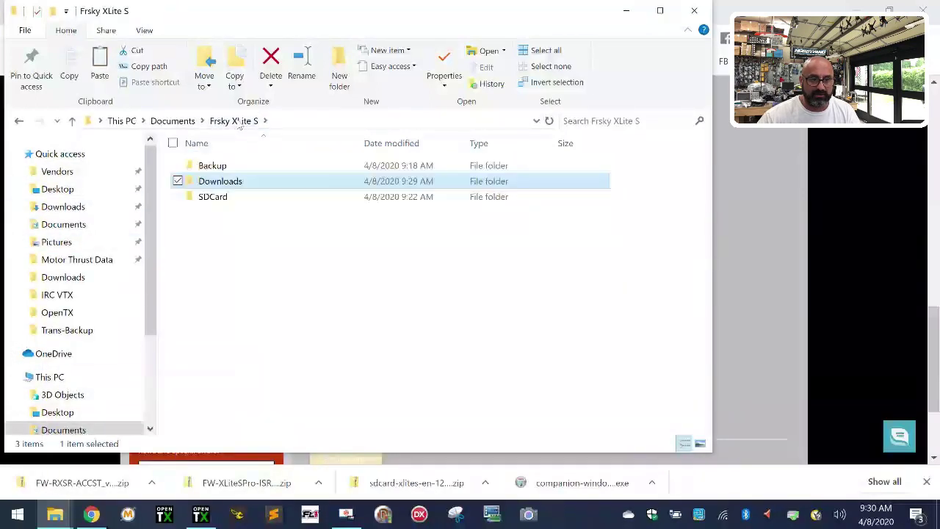
{"action": "double_click", "coordinate": [213, 196]}
{"action": "double_click", "coordinate": [224, 182]}
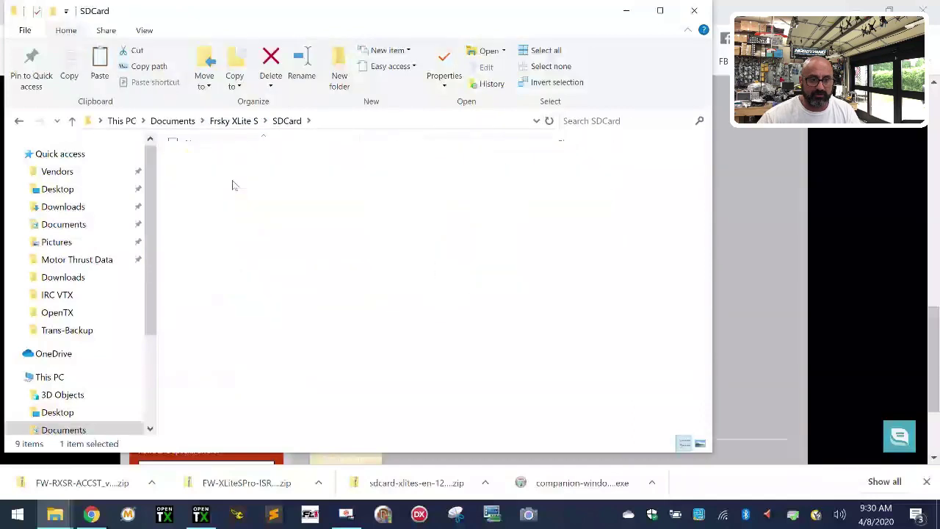
{"action": "double_click", "coordinate": [260, 169]}
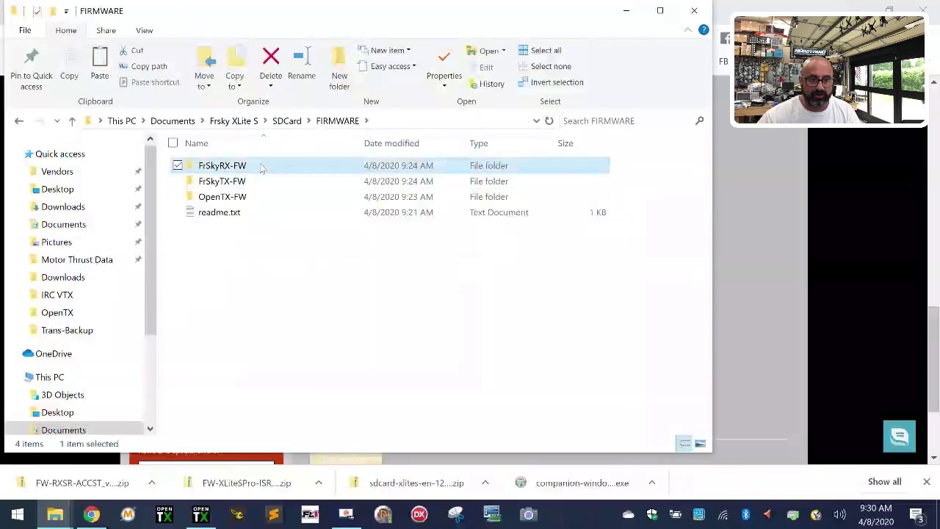
{"action": "double_click", "coordinate": [237, 167]}
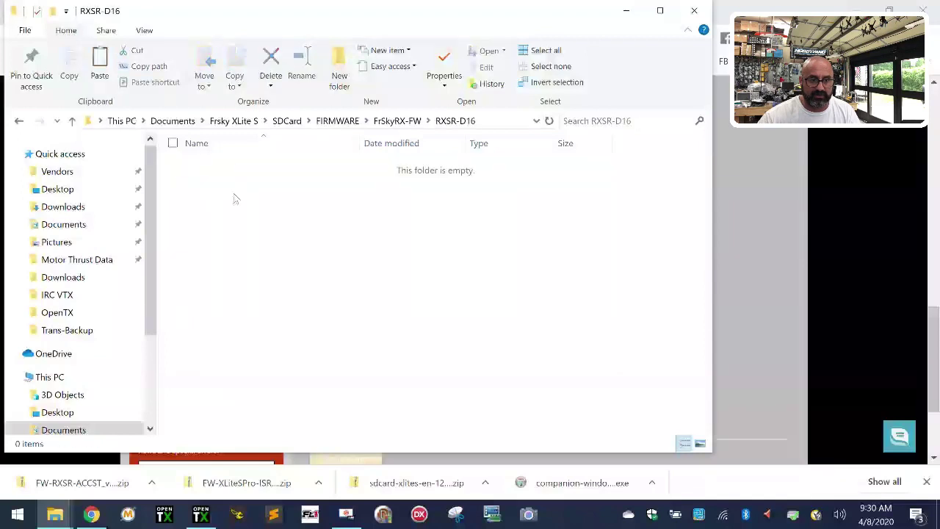
{"action": "right_click", "coordinate": [233, 193]}
{"action": "left_click", "coordinate": [239, 317]}
{"action": "left_click", "coordinate": [236, 171]}
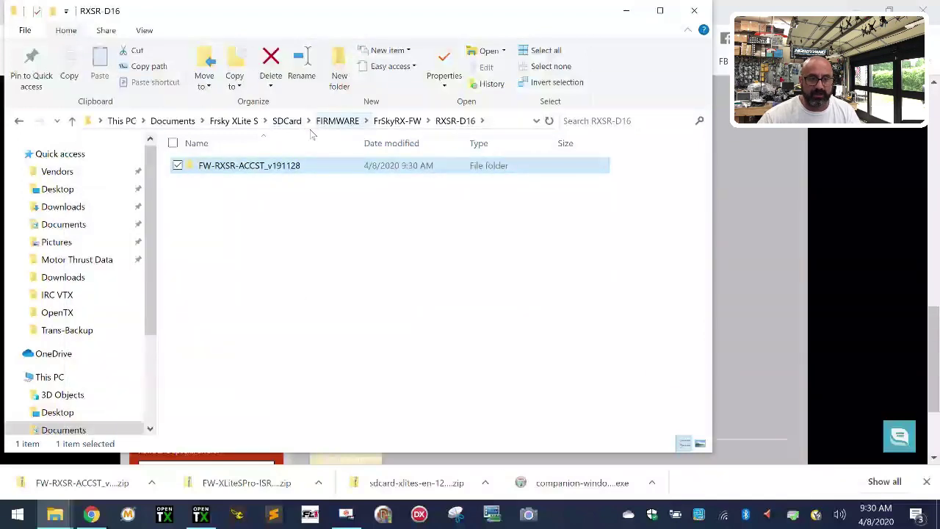
Review the files inside FW-RXSR-ACCST_v191128 in RXSR-D16, under FrSkyRX-FW in the SDCard's FIRMWARE folder
{"action": "left_click", "coordinate": [286, 120]}
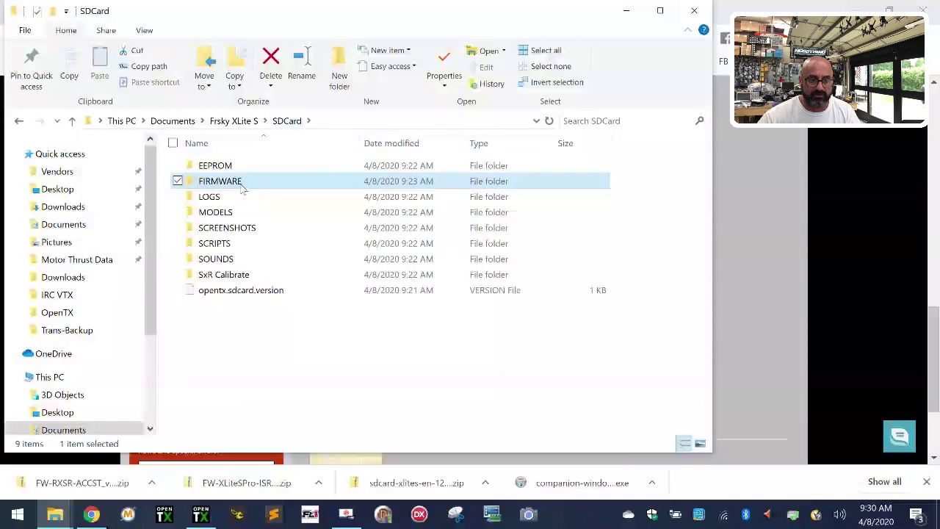
{"action": "double_click", "coordinate": [221, 181]}
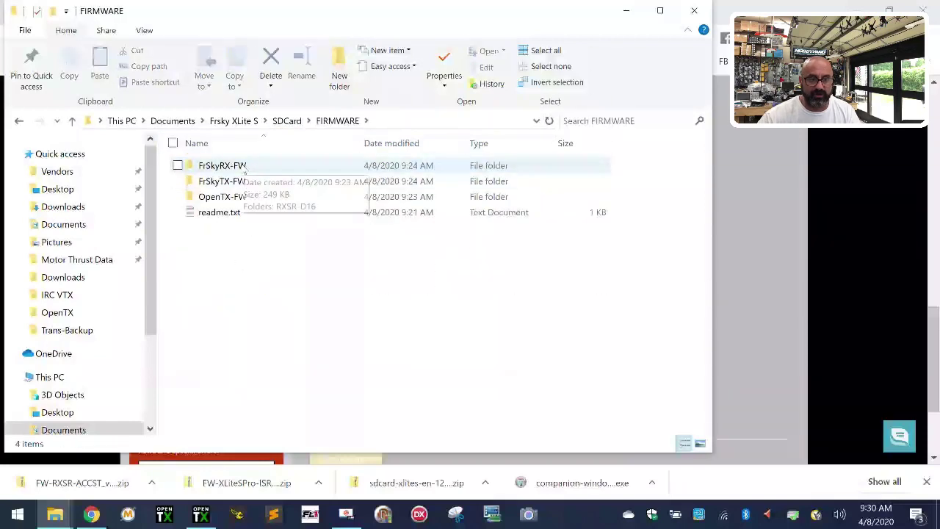
{"action": "double_click", "coordinate": [242, 168]}
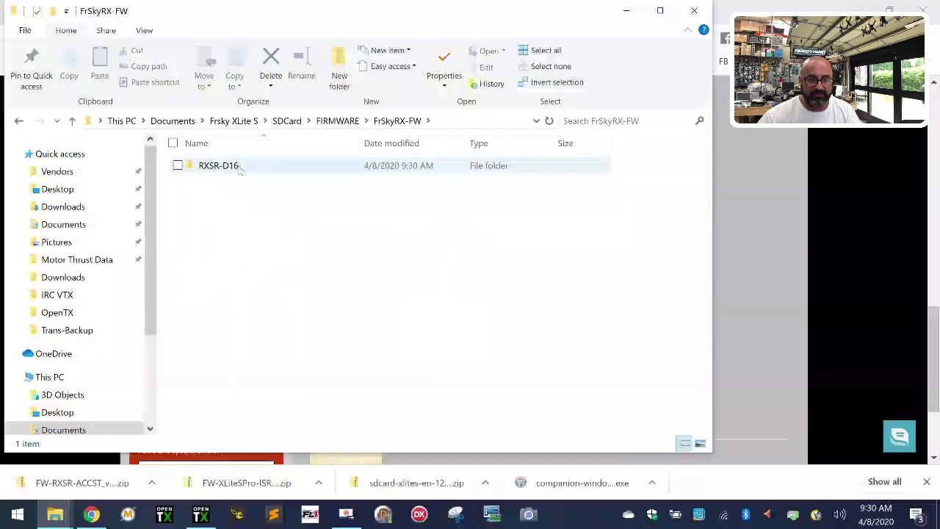
{"action": "double_click", "coordinate": [229, 169]}
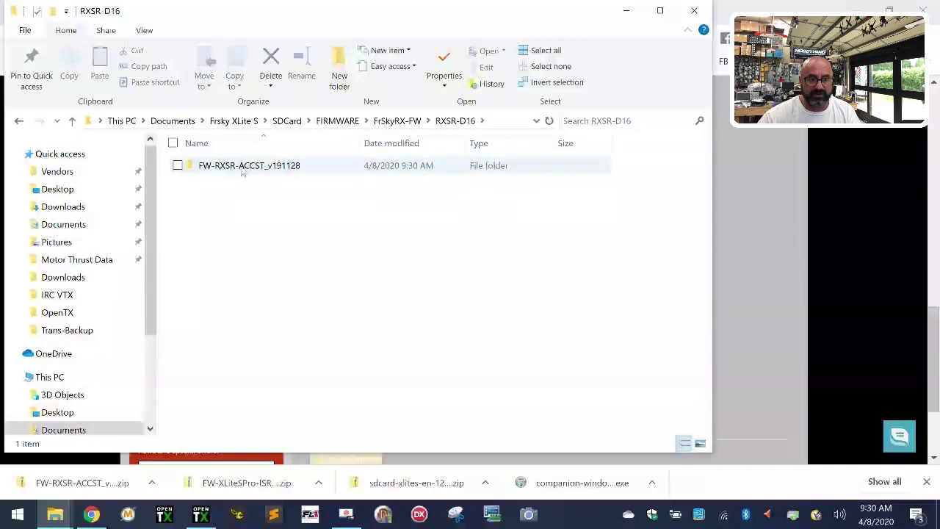
{"action": "double_click", "coordinate": [224, 169]}
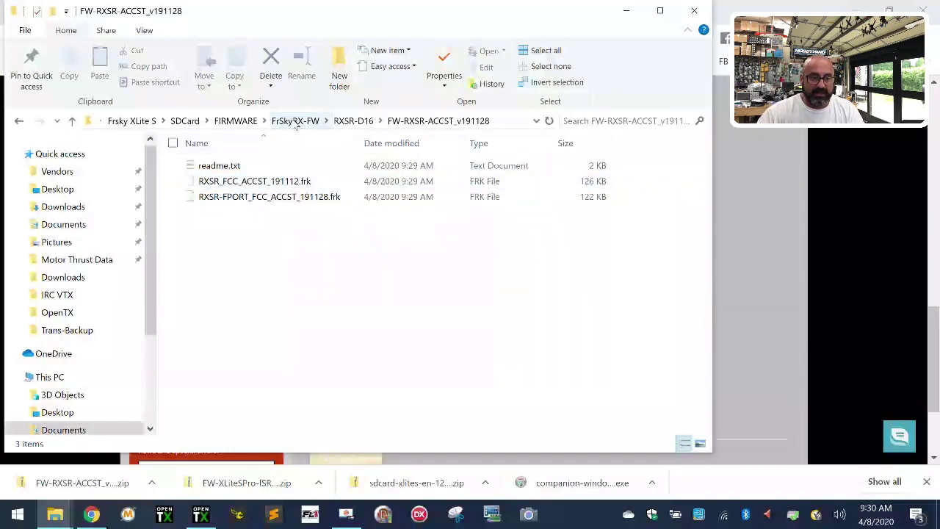
{"action": "left_click", "coordinate": [245, 124]}
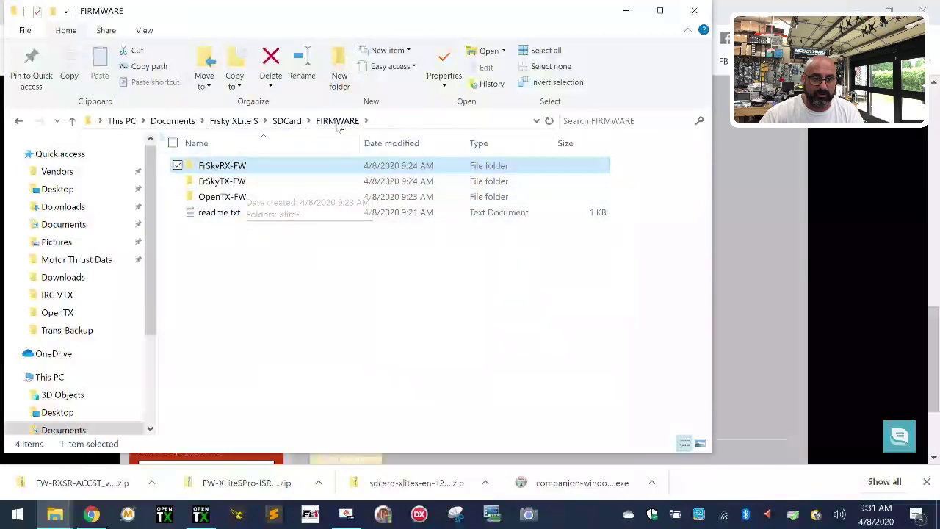
Extract FW-XLiteSPro-ISRM-V1.1.3.zip to the suggested folder inside FrSkyTX in the Frsky XLite S Downloads folder
{"action": "left_click", "coordinate": [246, 121]}
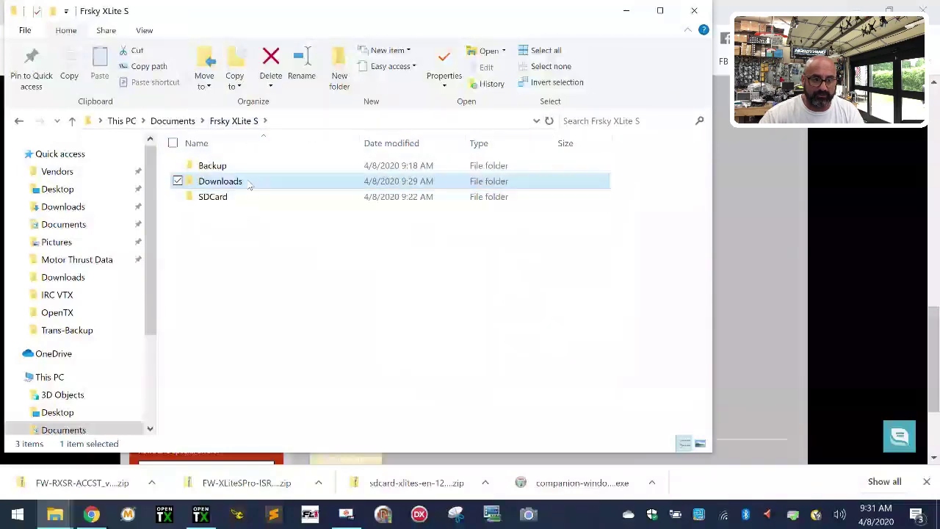
{"action": "double_click", "coordinate": [248, 181]}
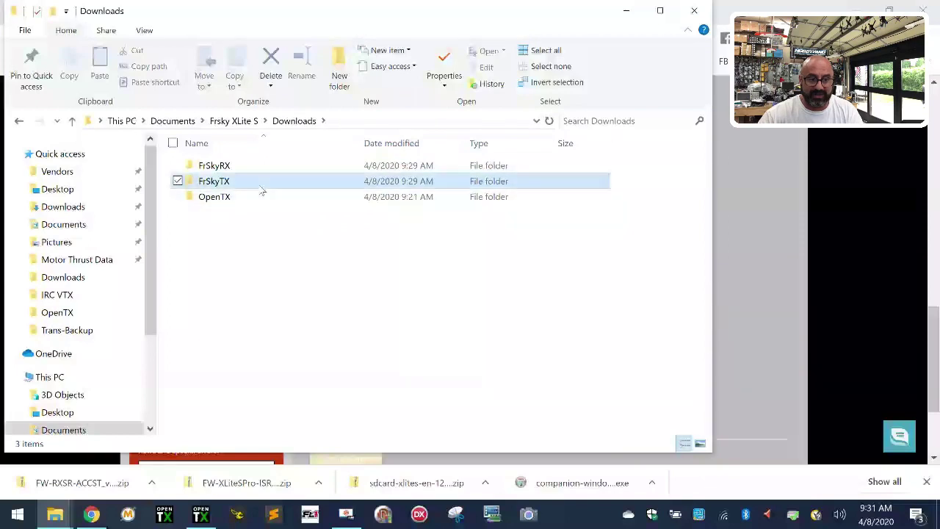
{"action": "double_click", "coordinate": [260, 185]}
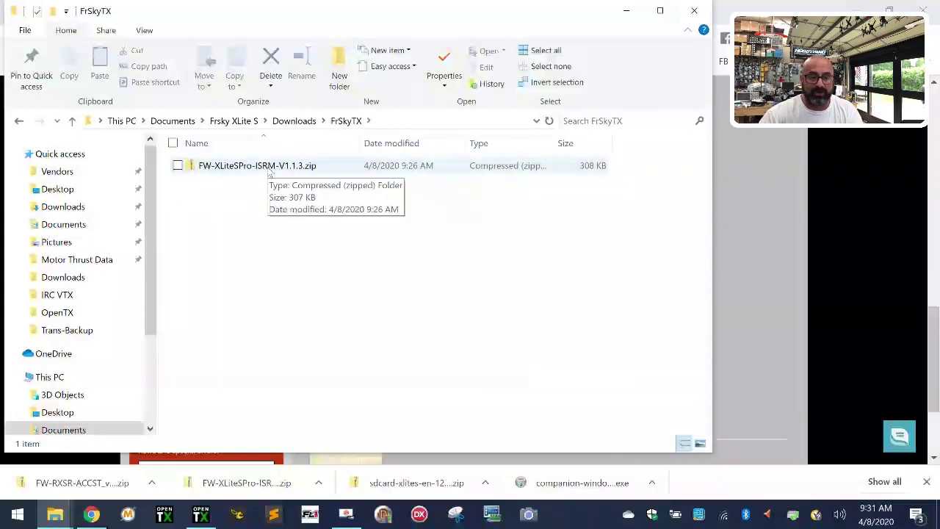
{"action": "right_click", "coordinate": [269, 169]}
{"action": "left_click", "coordinate": [241, 216]}
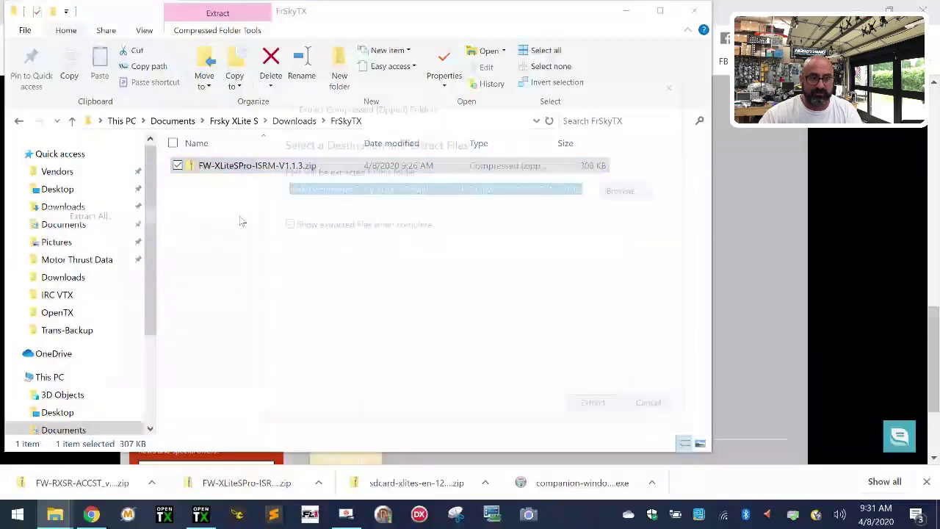
{"action": "left_click", "coordinate": [588, 415]}
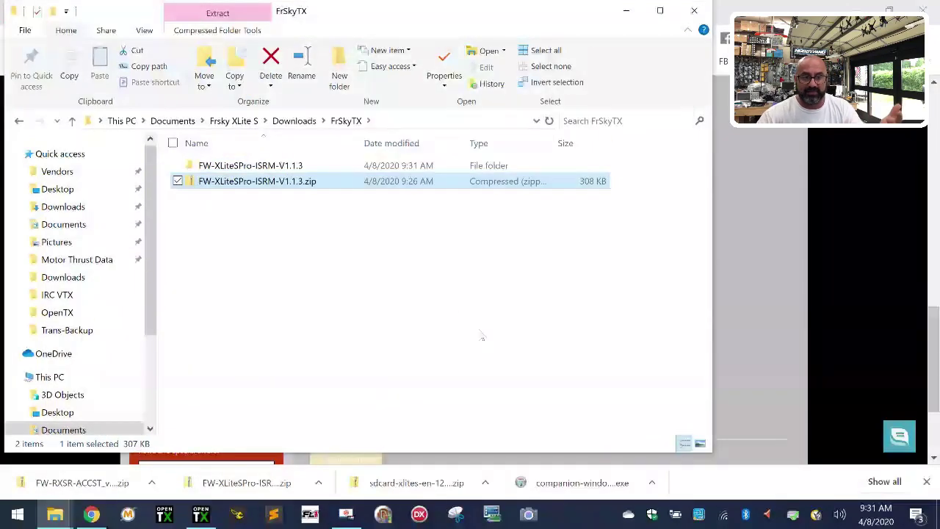
{"action": "left_click", "coordinate": [727, 46]}
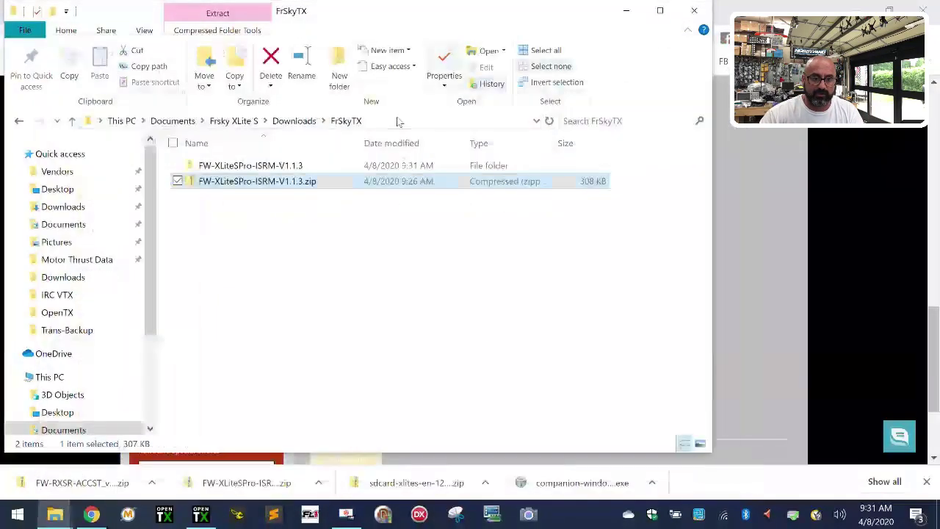
Move the inner FW-XLiteSPro-ISRM-V1.1.3 folder into XliteS, inside FrSkyTX-FW in the SDCard's FIRMWARE folder
{"action": "double_click", "coordinate": [321, 165]}
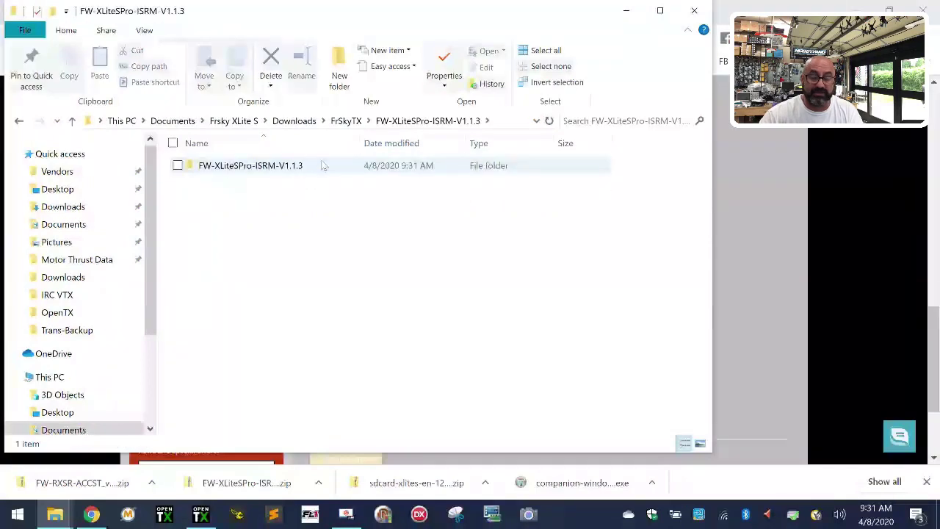
{"action": "double_click", "coordinate": [322, 165]}
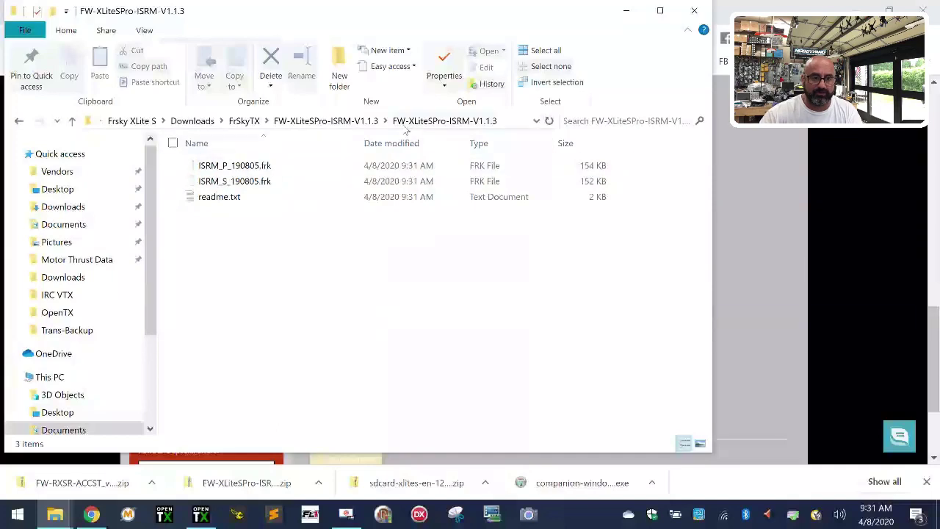
{"action": "left_click", "coordinate": [375, 122]}
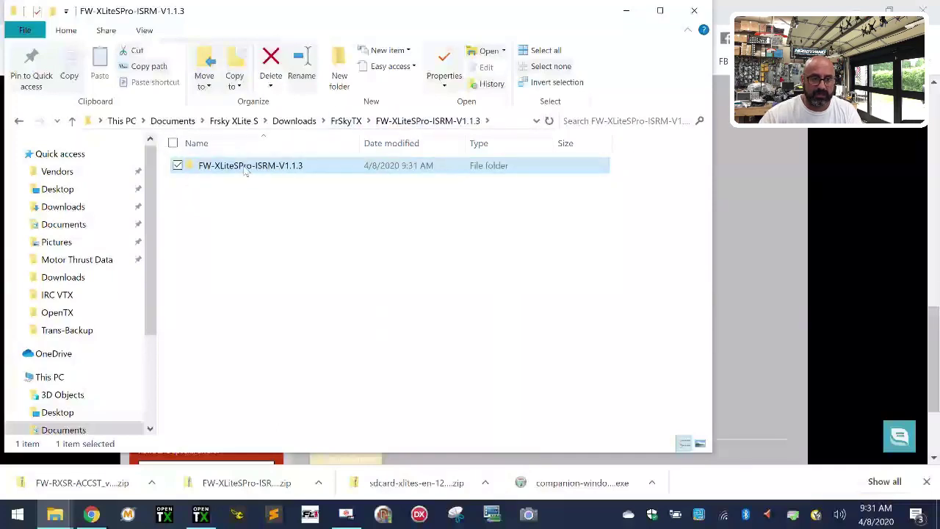
{"action": "right_click", "coordinate": [245, 169]}
{"action": "left_click", "coordinate": [163, 390]}
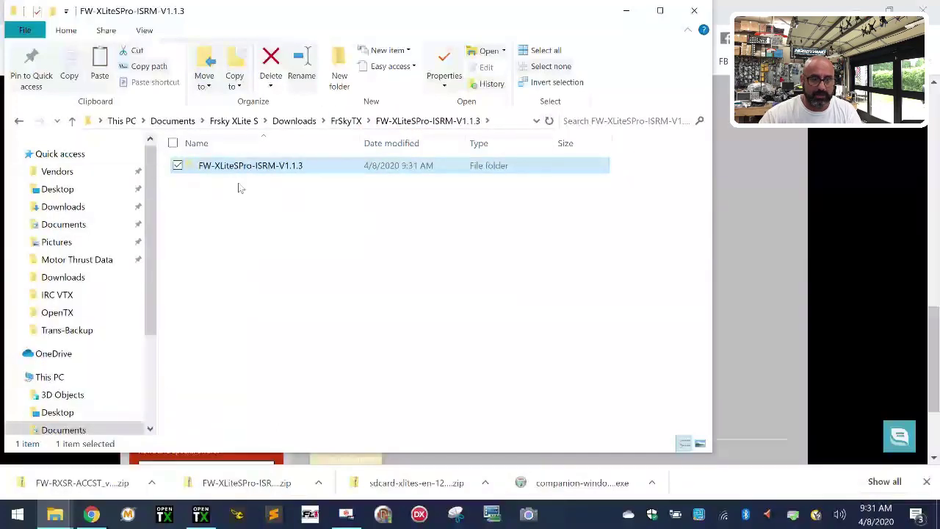
{"action": "left_click", "coordinate": [232, 122]}
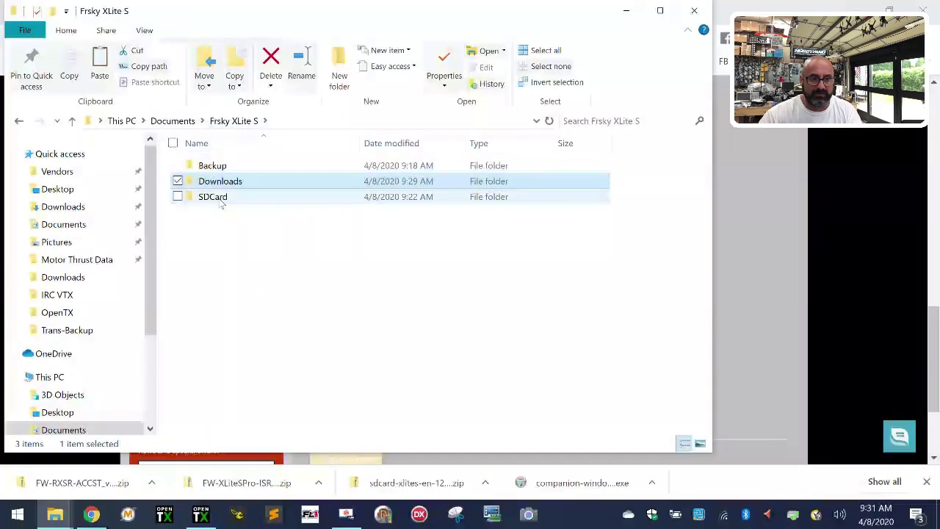
{"action": "double_click", "coordinate": [221, 196]}
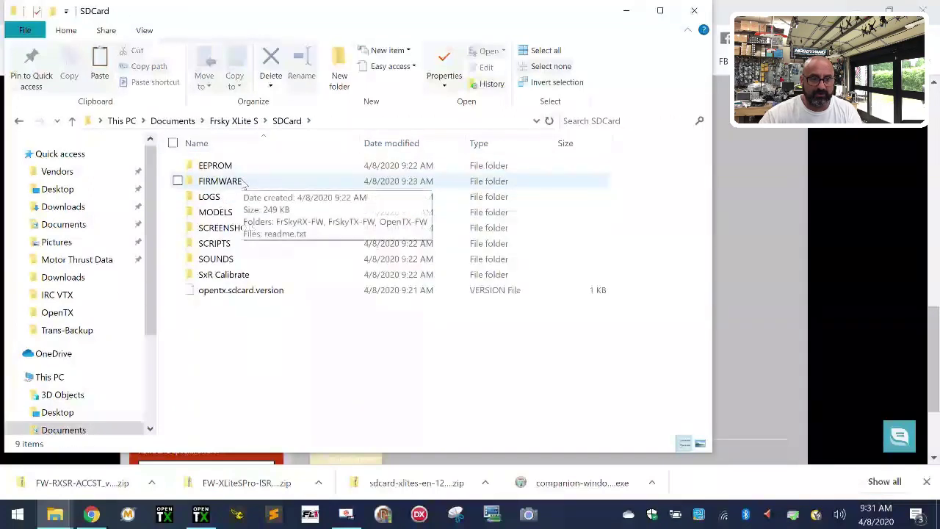
{"action": "double_click", "coordinate": [245, 184]}
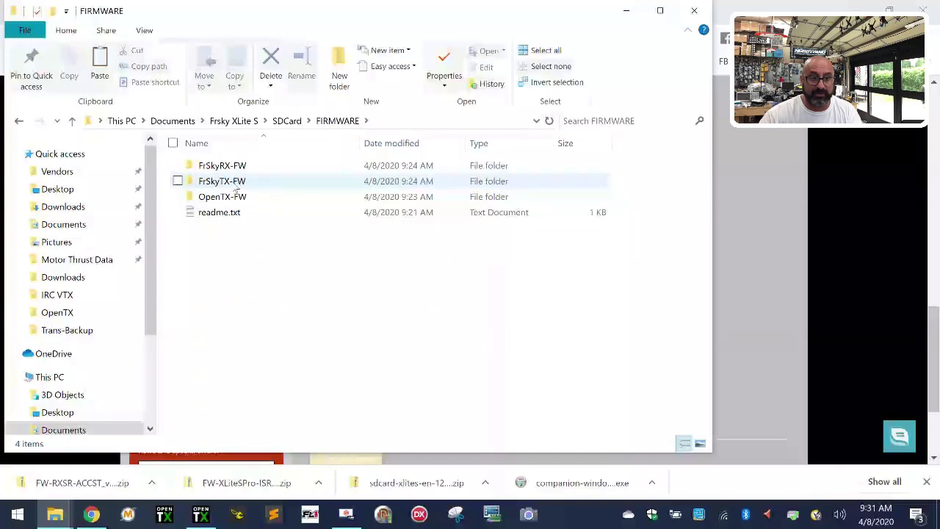
{"action": "double_click", "coordinate": [245, 181]}
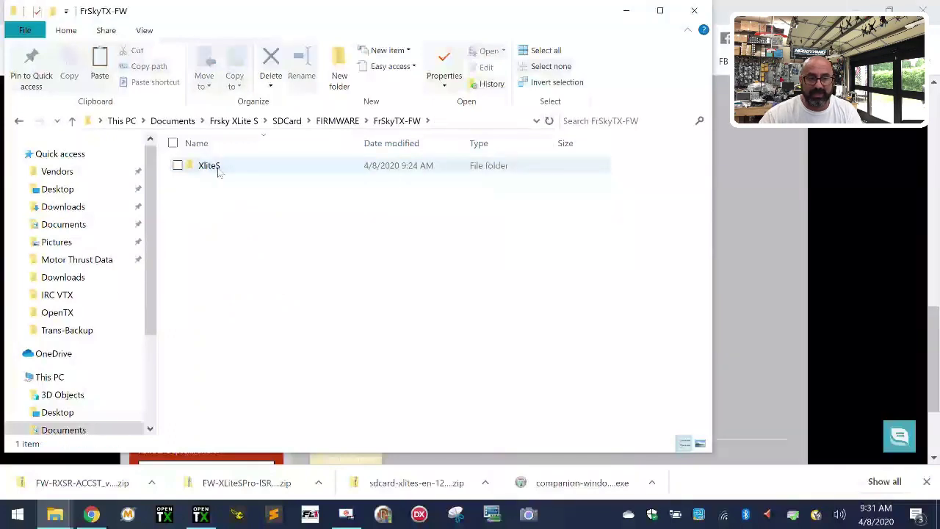
{"action": "double_click", "coordinate": [213, 166]}
{"action": "right_click", "coordinate": [231, 183]}
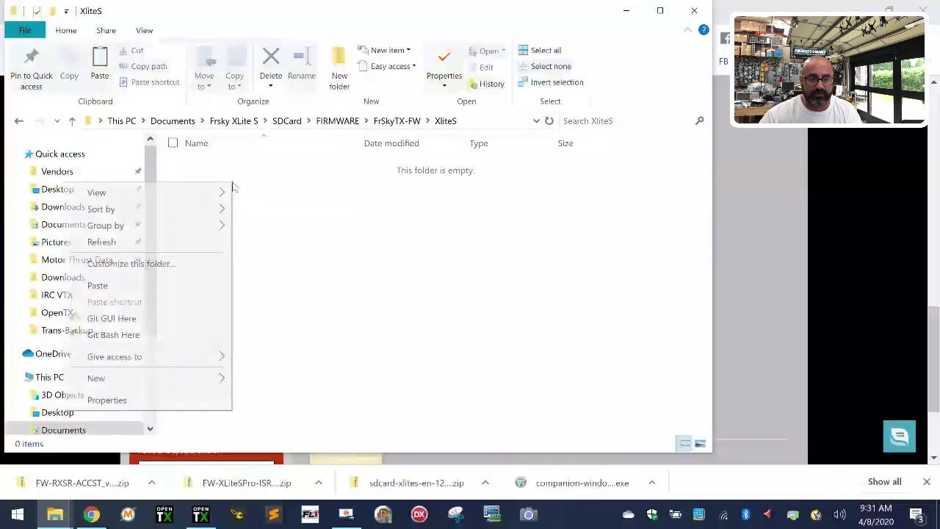
{"action": "left_click", "coordinate": [157, 288]}
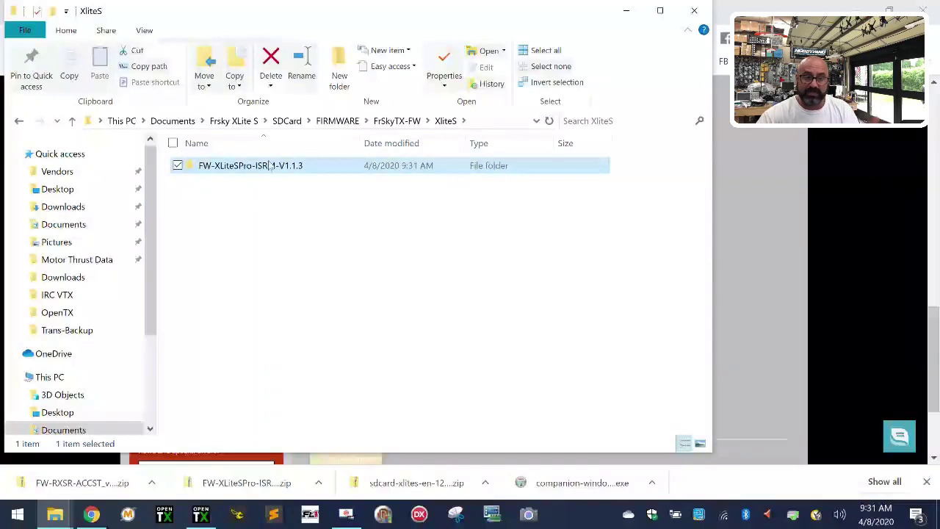
Check the R-XSR firmware files under FrSkyRX-FW and the ISRM firmware files under FrSkyTX-FW in the SDCard's FIRMWARE folder
{"action": "left_click", "coordinate": [288, 122]}
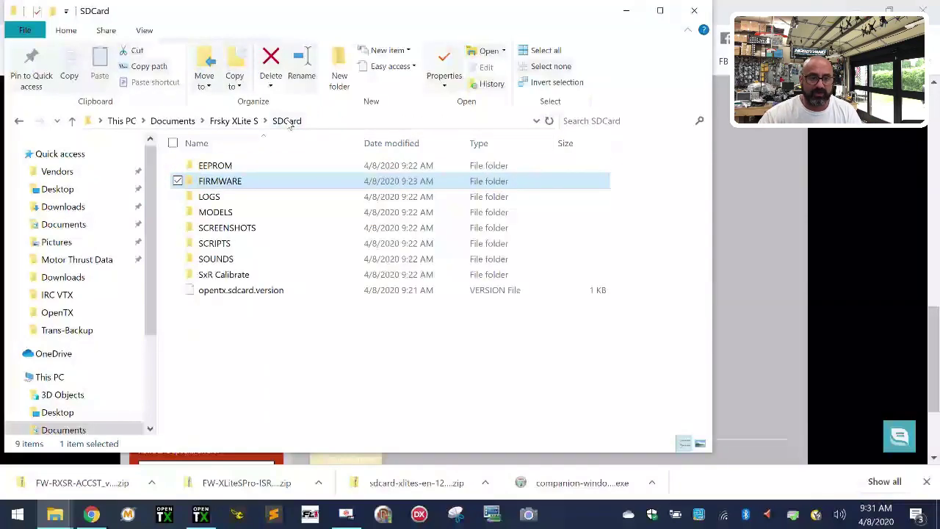
{"action": "double_click", "coordinate": [241, 183]}
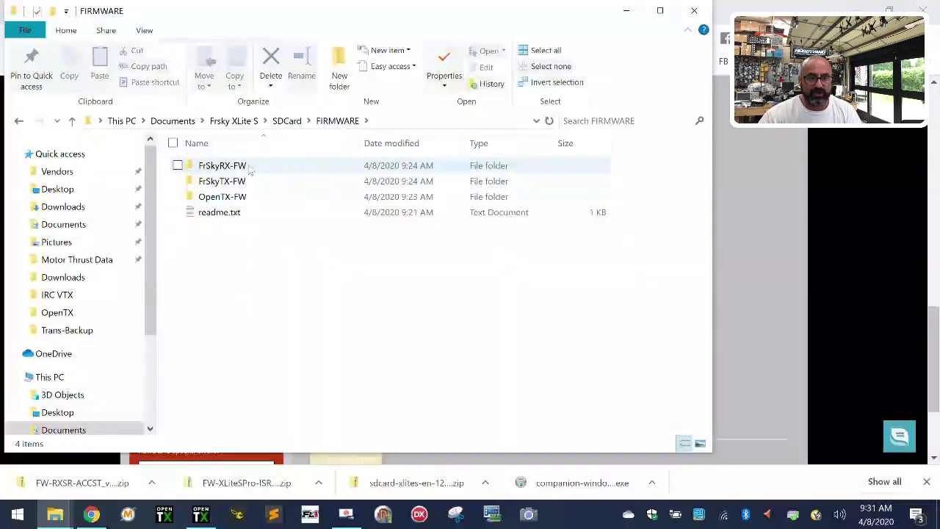
{"action": "double_click", "coordinate": [250, 166]}
{"action": "double_click", "coordinate": [250, 167]}
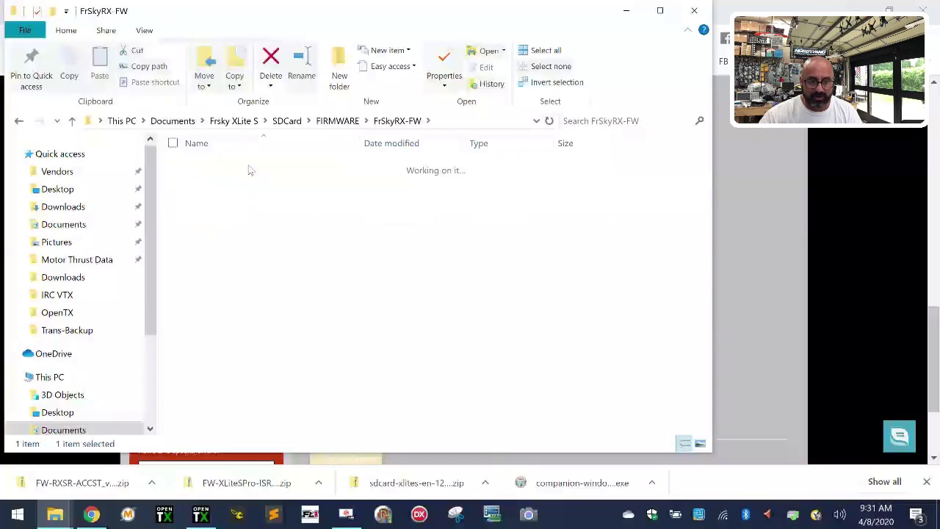
{"action": "double_click", "coordinate": [250, 167]}
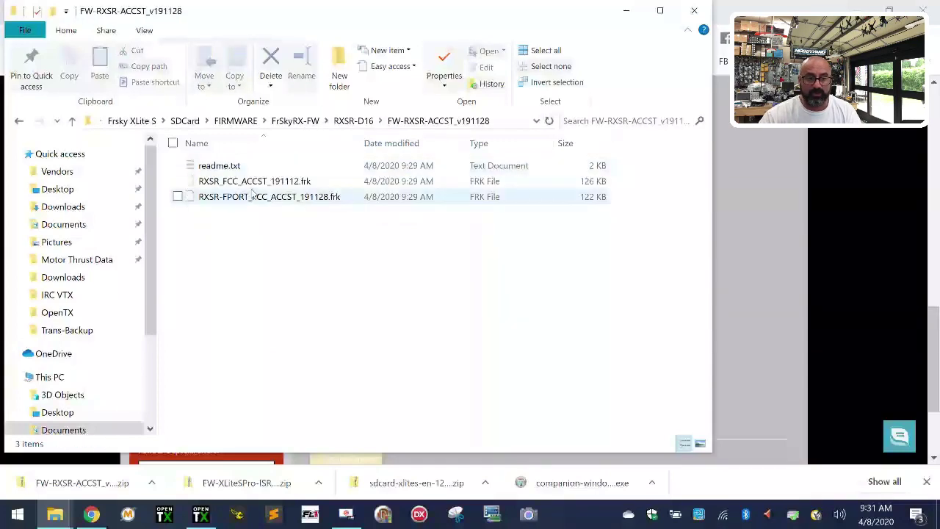
{"action": "left_click", "coordinate": [297, 124]}
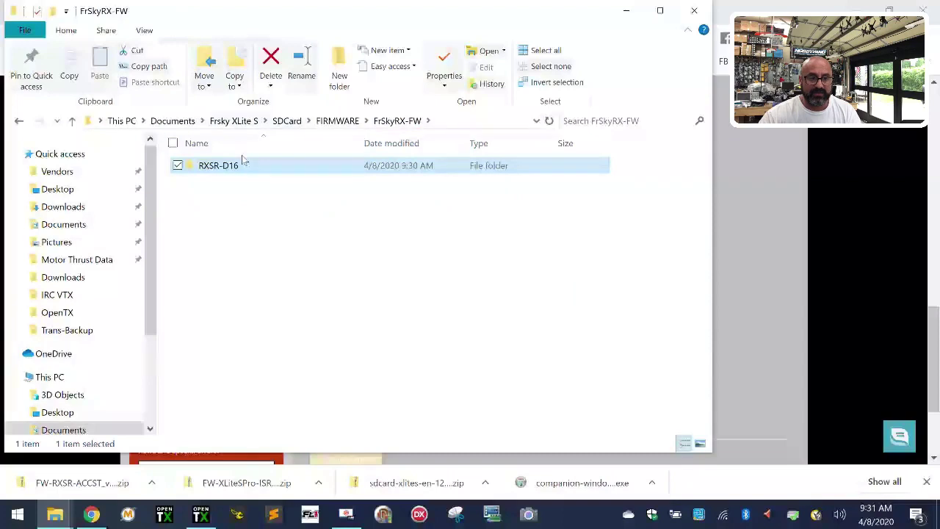
{"action": "left_click", "coordinate": [323, 123]}
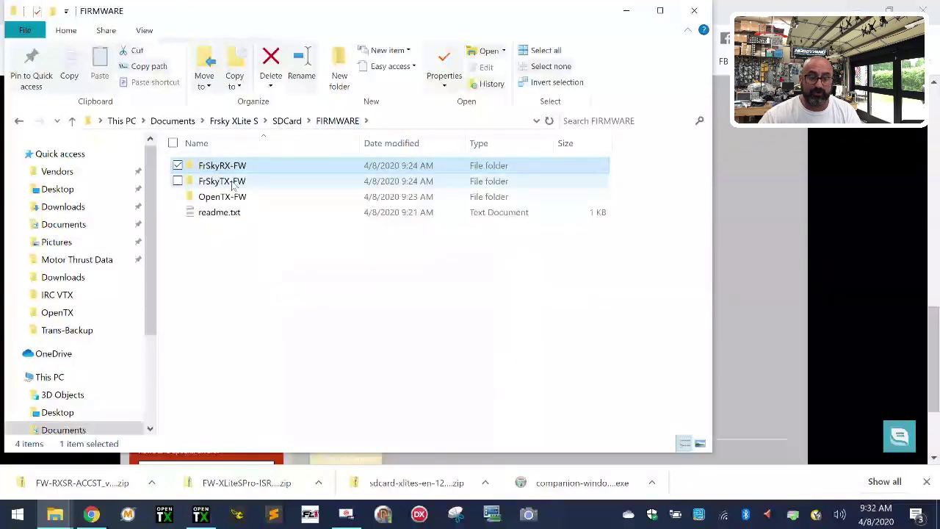
{"action": "double_click", "coordinate": [233, 183]}
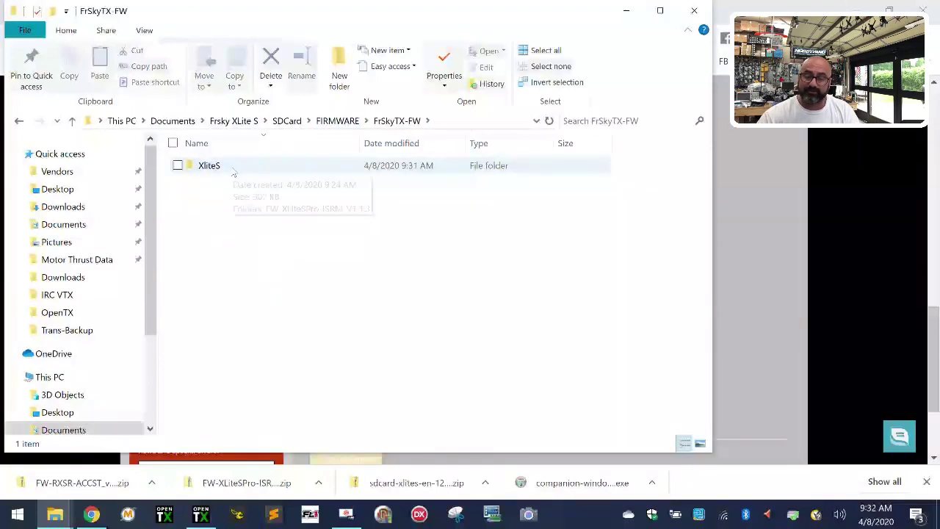
{"action": "double_click", "coordinate": [233, 168]}
{"action": "double_click", "coordinate": [236, 168]}
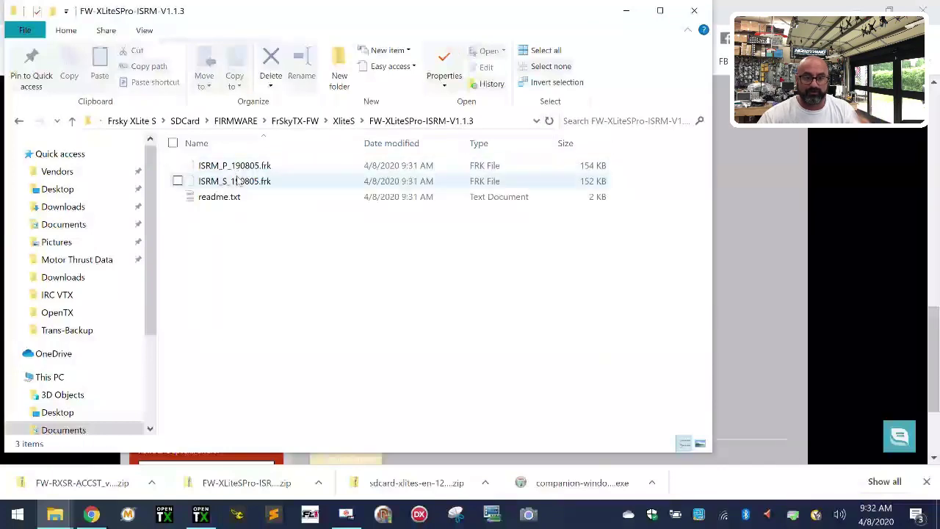
{"action": "left_click", "coordinate": [296, 123]}
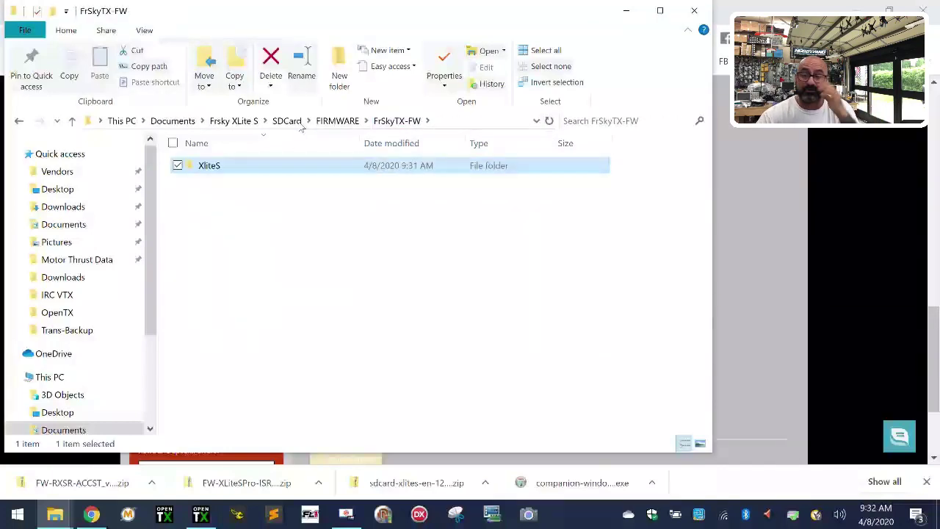
Return to the SDCard's FIRMWARE folder, which holds OpenTX-FW, and switch to OpenTX Companion 2.3.7
{"action": "left_click", "coordinate": [285, 122]}
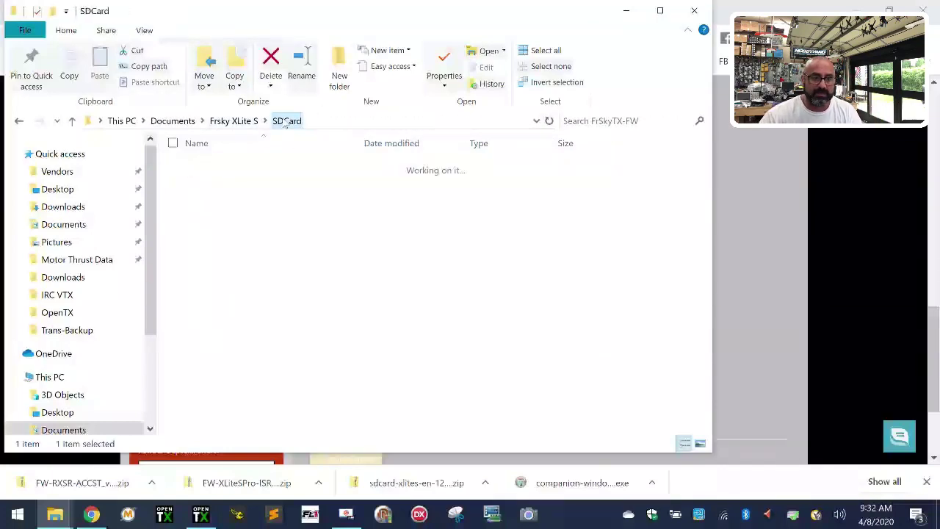
{"action": "double_click", "coordinate": [234, 183]}
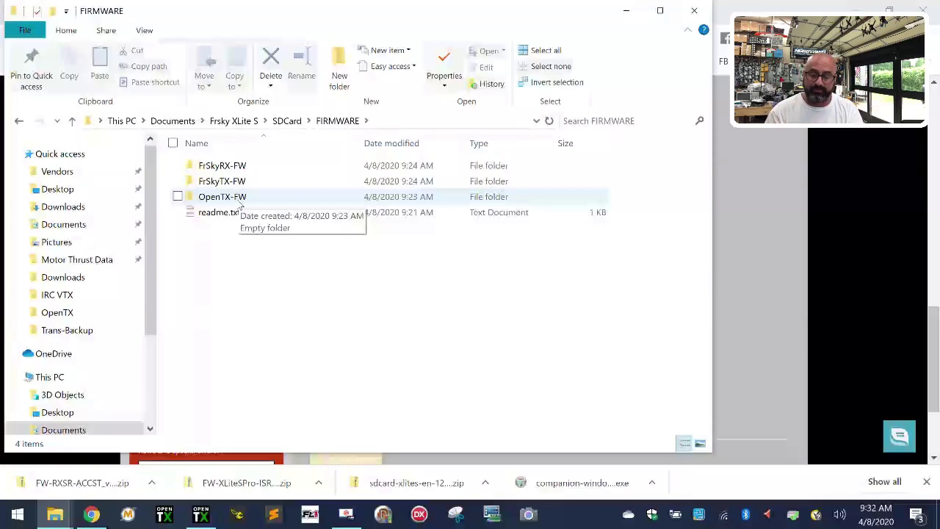
{"action": "left_click", "coordinate": [203, 517]}
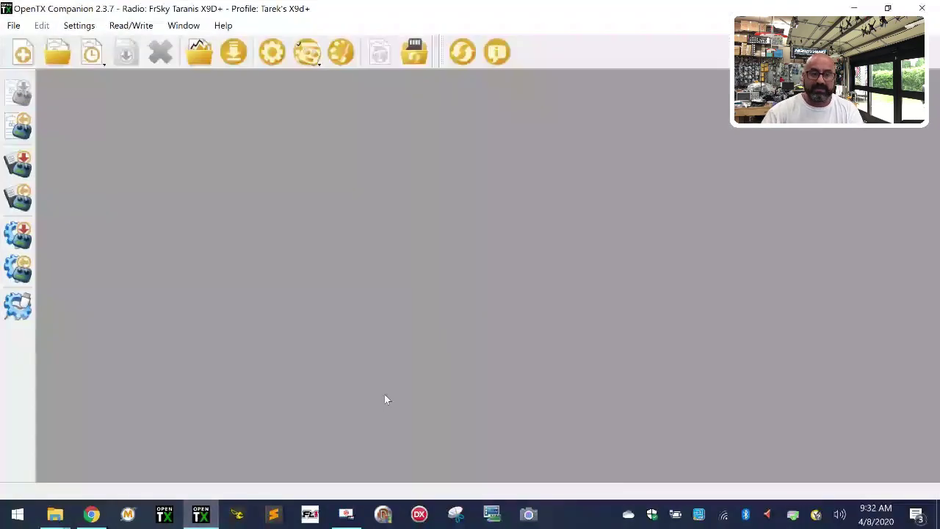
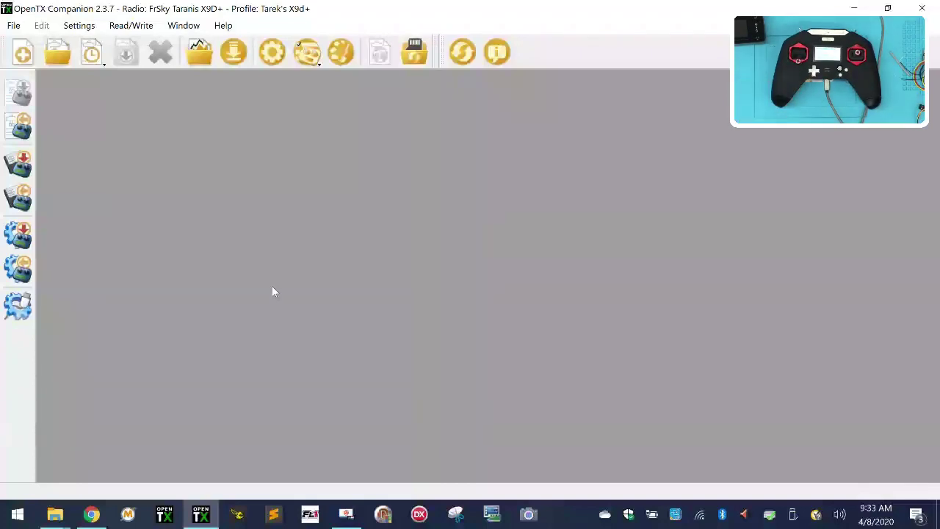
Close the empty NEW VOLUME (D:) window and add a new radio profile named Customer-XLiteS
{"action": "left_click", "coordinate": [83, 26]}
{"action": "mouse_move", "coordinate": [138, 123]}
{"action": "left_click", "coordinate": [339, 200]}
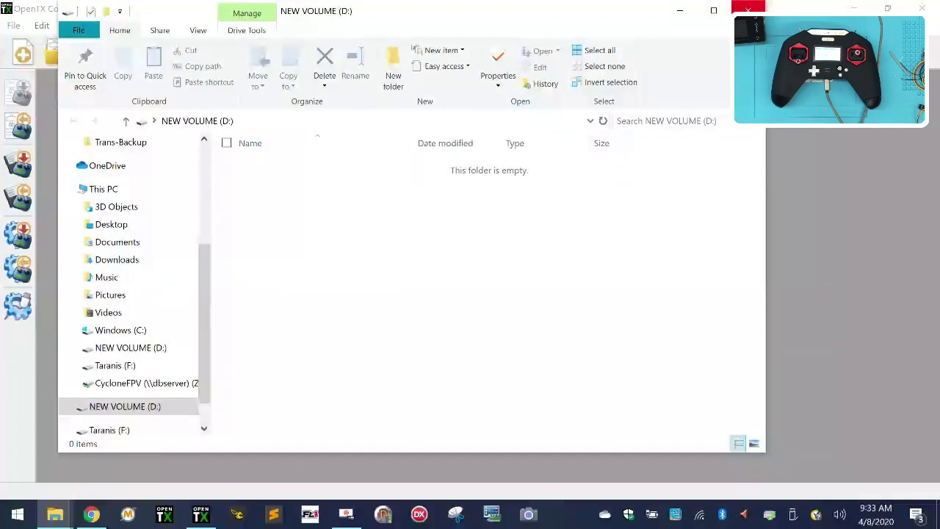
{"action": "left_click", "coordinate": [748, 9]}
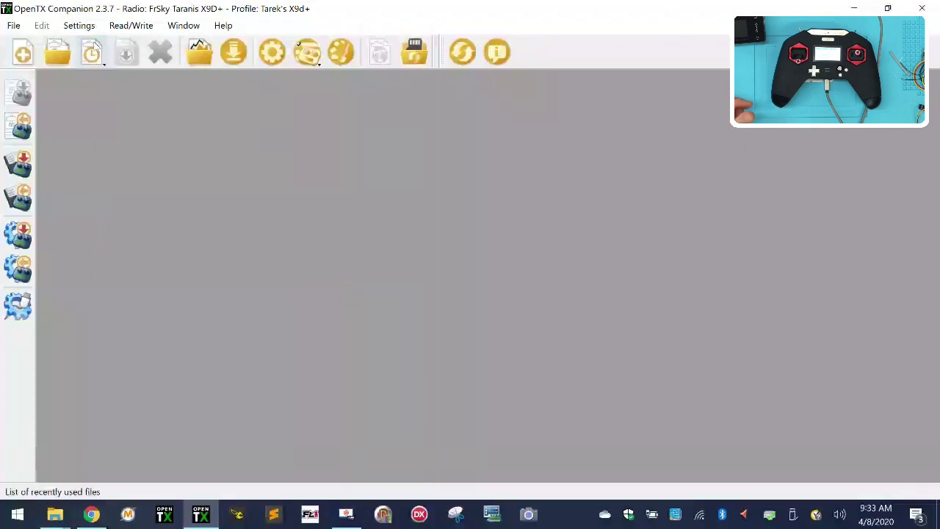
{"action": "left_click", "coordinate": [79, 27]}
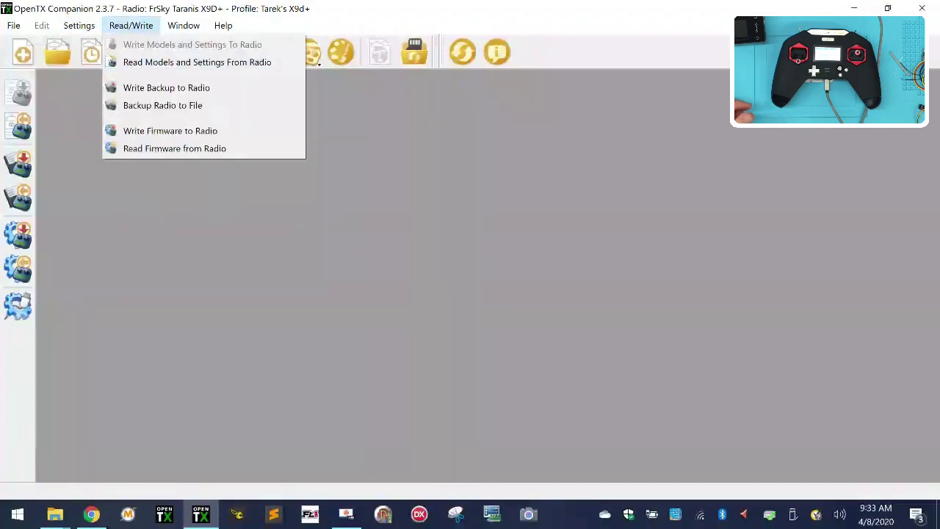
{"action": "mouse_move", "coordinate": [84, 118]}
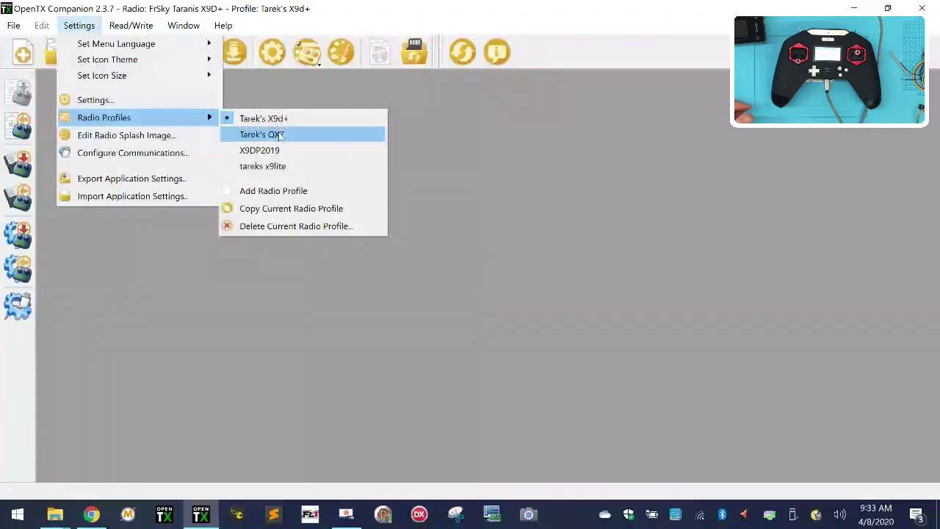
{"action": "left_click", "coordinate": [289, 190]}
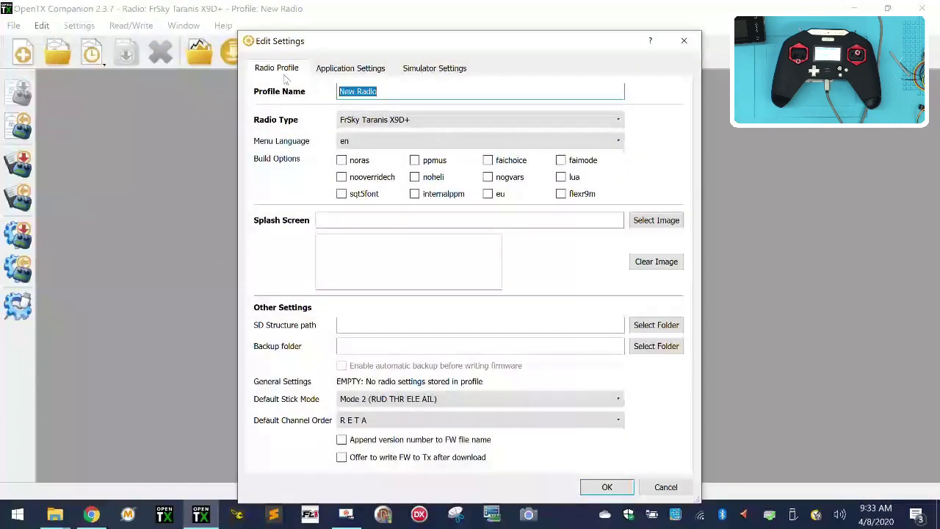
{"action": "type", "text": "Customer"}
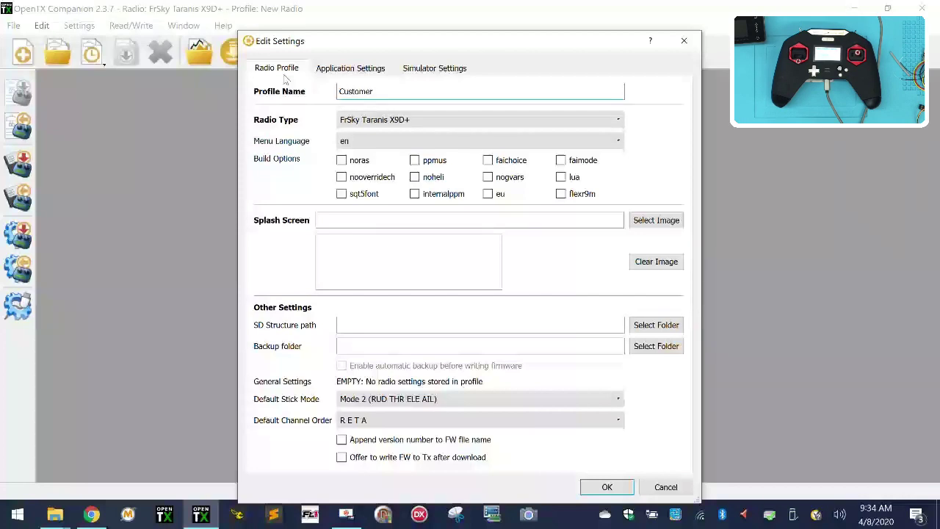
{"action": "type", "text": "-XLiteS"}
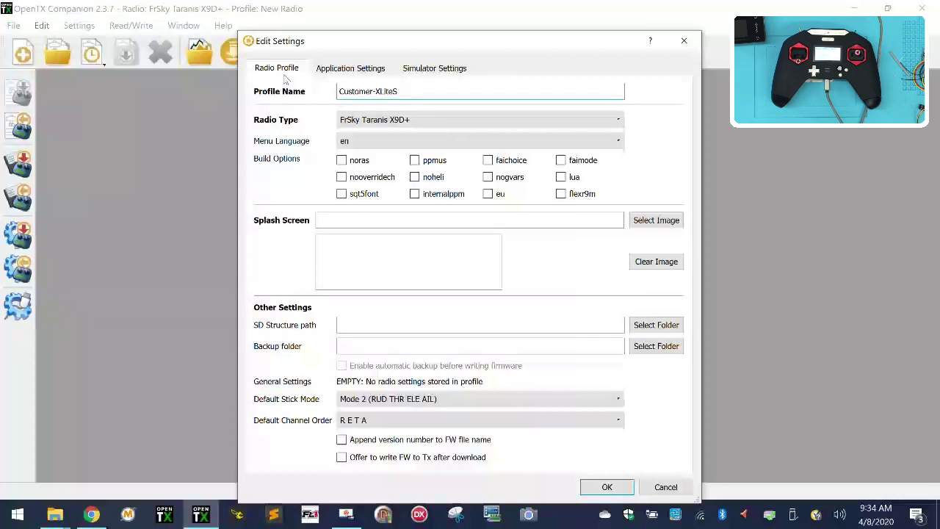
Set the new profile's radio type to FrSky Taranis X-Lite S/PRO
{"action": "left_click", "coordinate": [441, 123]}
{"action": "scroll", "coordinate": [437, 213], "scroll_direction": "down", "scroll_amount": 3}
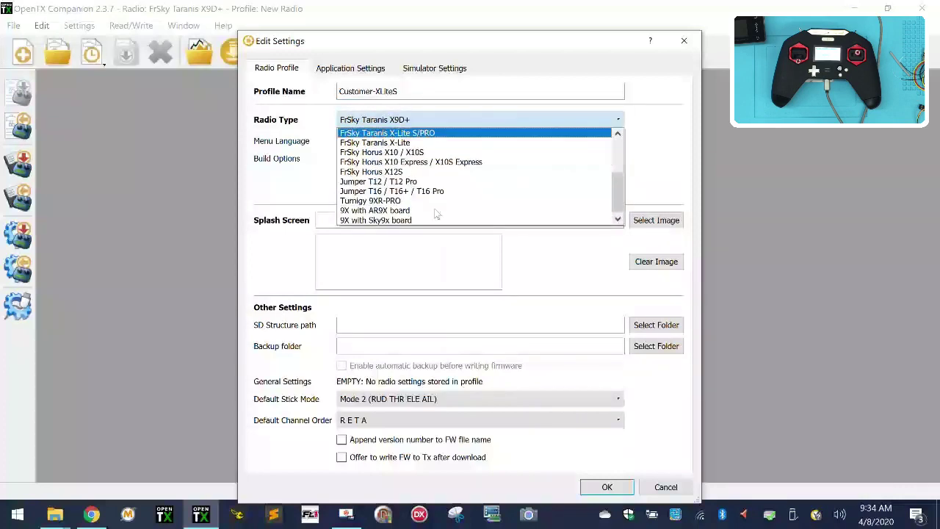
{"action": "scroll", "coordinate": [437, 213], "scroll_direction": "up", "scroll_amount": 2}
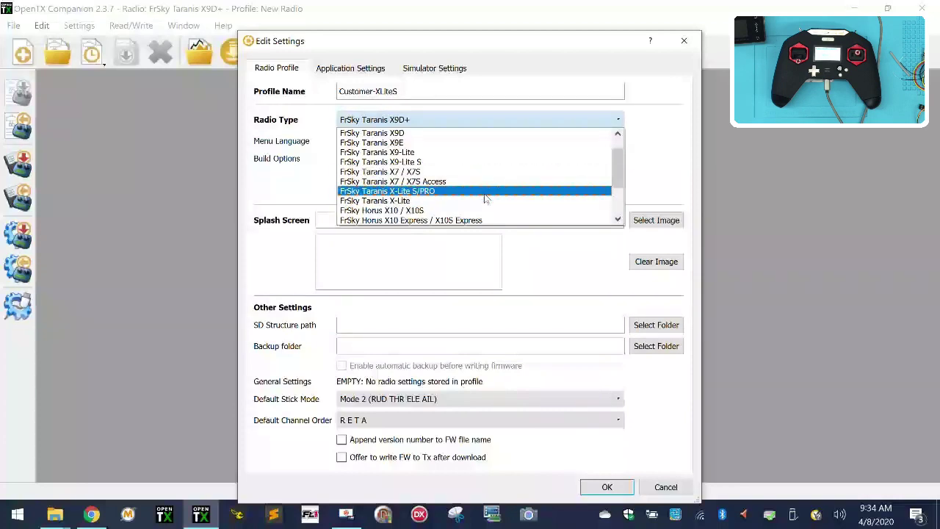
{"action": "left_click", "coordinate": [416, 194]}
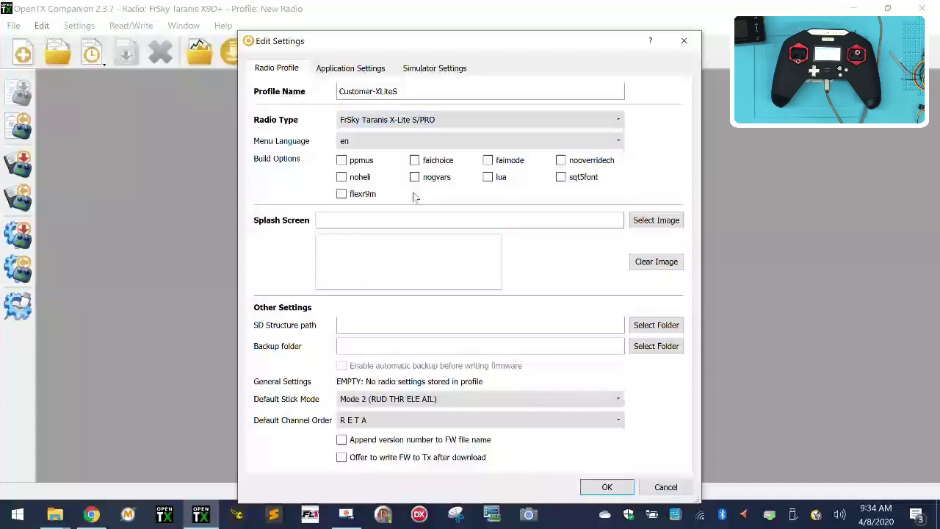
Enable the noheli, lua, sqt5font and flexr9m build options for the profile
{"action": "left_click", "coordinate": [342, 179]}
{"action": "left_click", "coordinate": [487, 180]}
{"action": "left_click", "coordinate": [561, 180]}
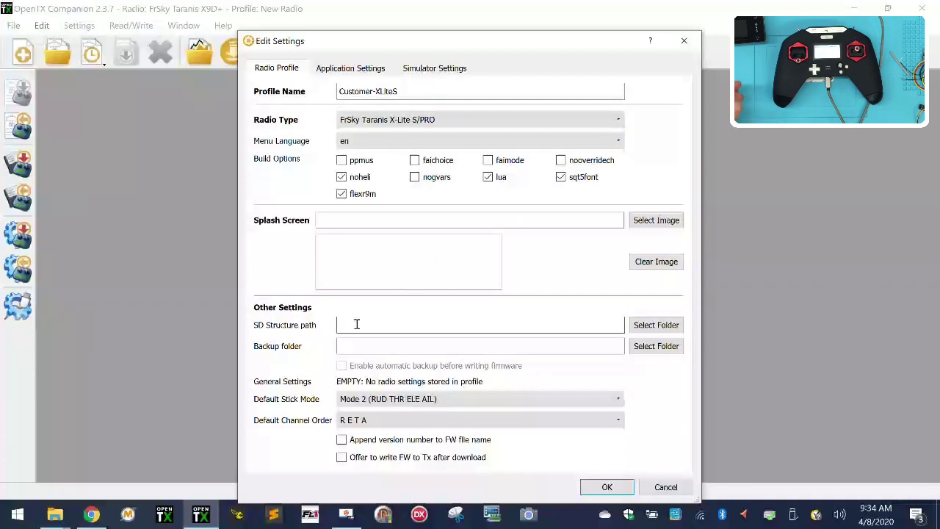
Set the profile's SD structure path to the SDCard folder inside Frsky XLite S in Documents
{"action": "left_click", "coordinate": [663, 327]}
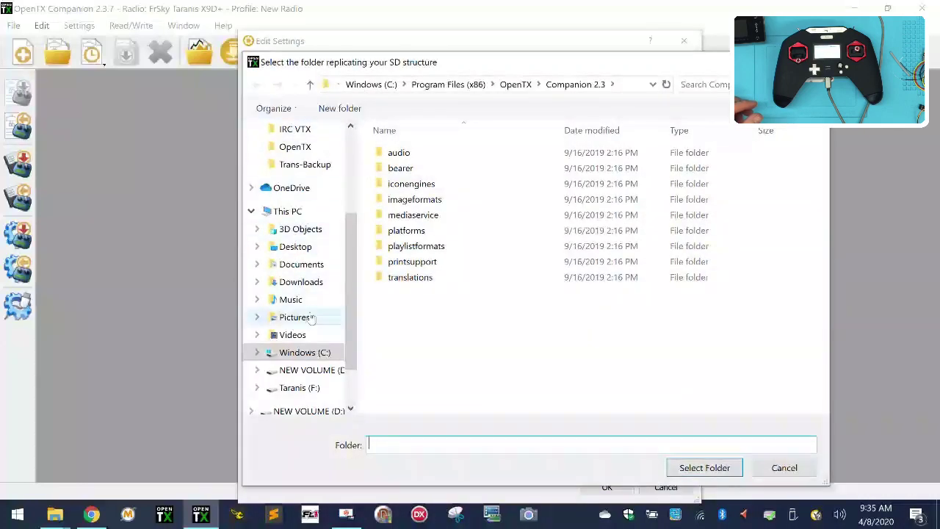
{"action": "left_click", "coordinate": [299, 265]}
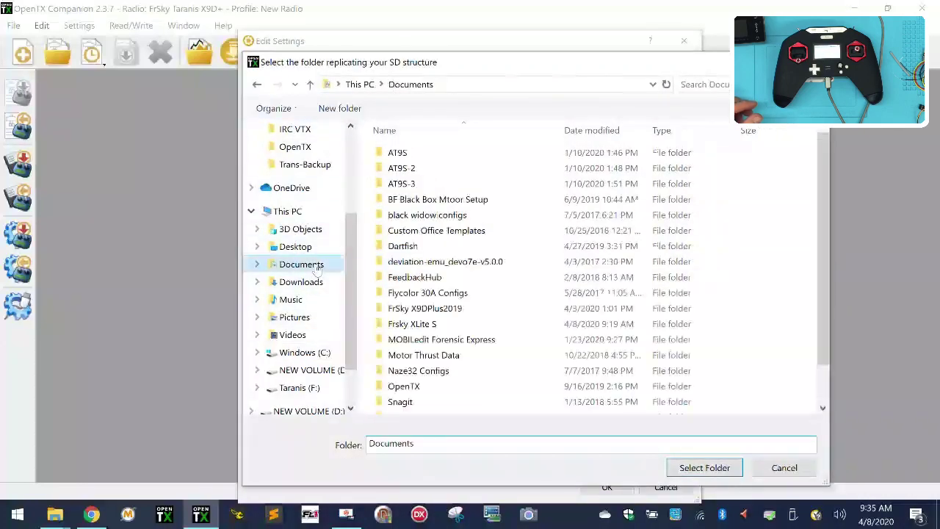
{"action": "double_click", "coordinate": [427, 324]}
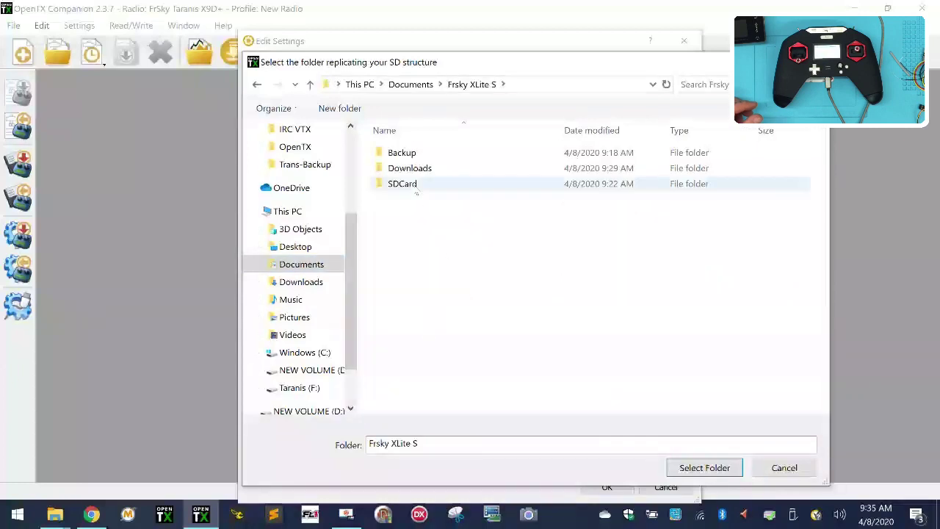
{"action": "left_click", "coordinate": [415, 190]}
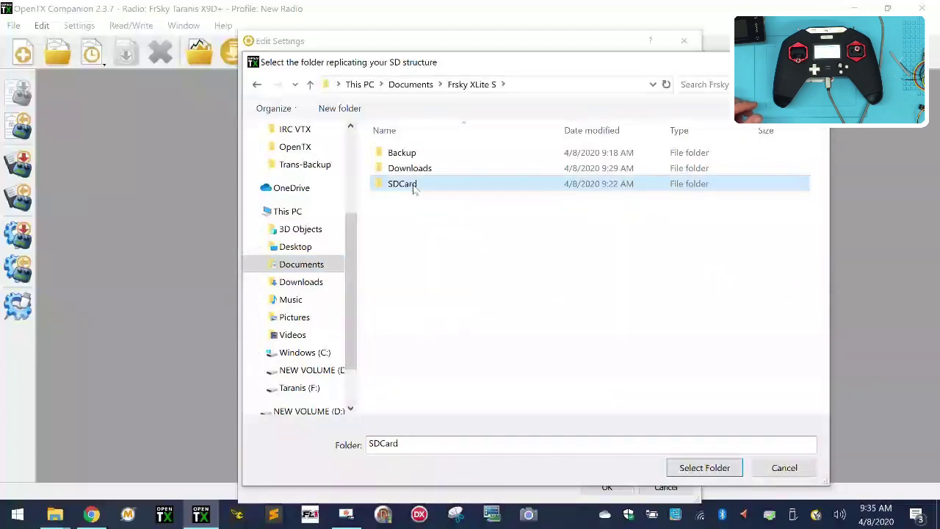
{"action": "left_click", "coordinate": [704, 467]}
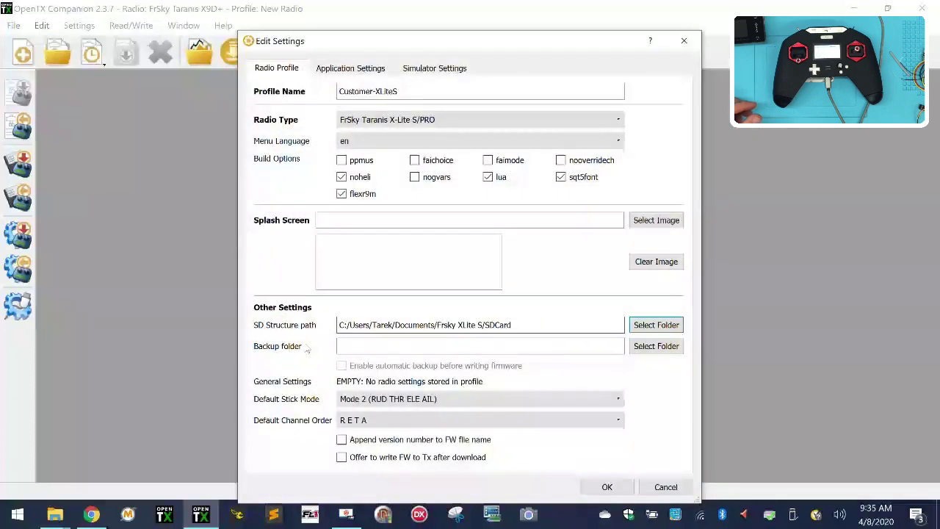
Set the profile's backup folder to Documents/Frsky XLite S/Backup and enable automatic backup, version numbers in firmware names, and the write-after-download offer
{"action": "left_click", "coordinate": [648, 346]}
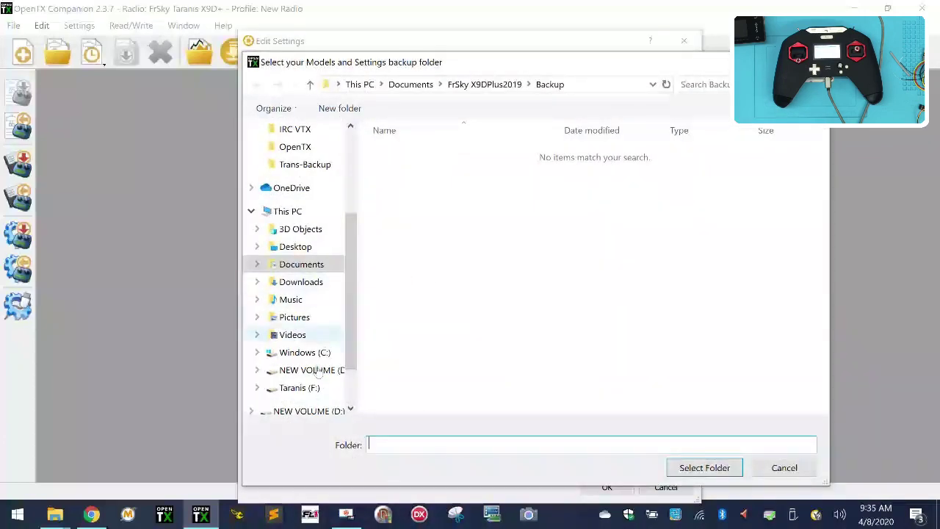
{"action": "left_click", "coordinate": [304, 266]}
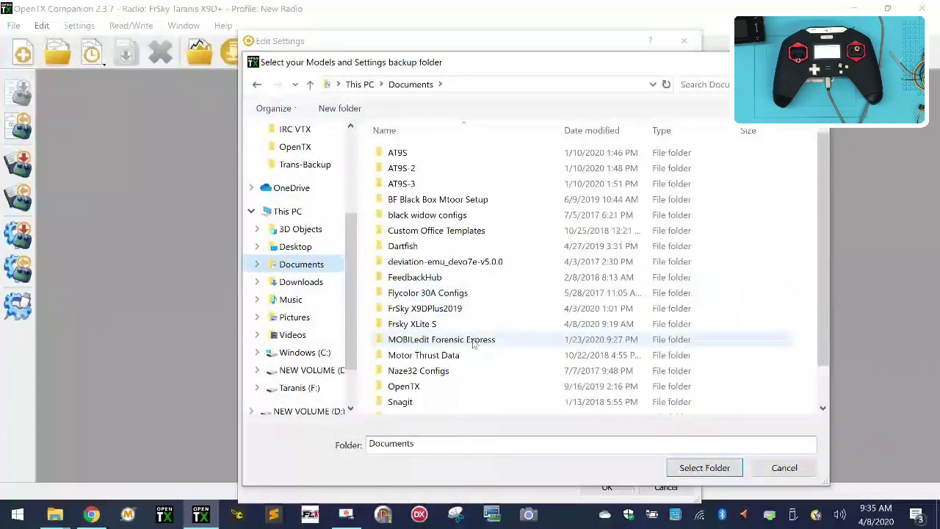
{"action": "double_click", "coordinate": [441, 324]}
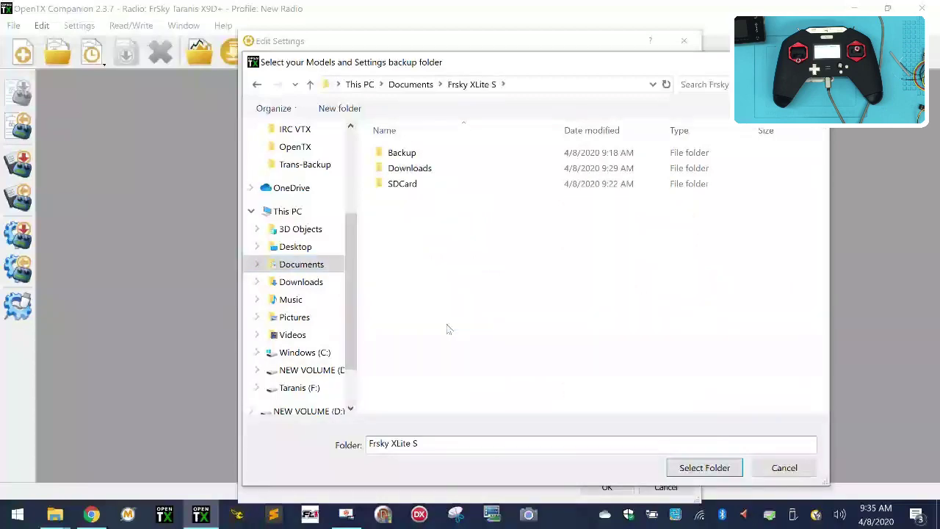
{"action": "left_click", "coordinate": [402, 153]}
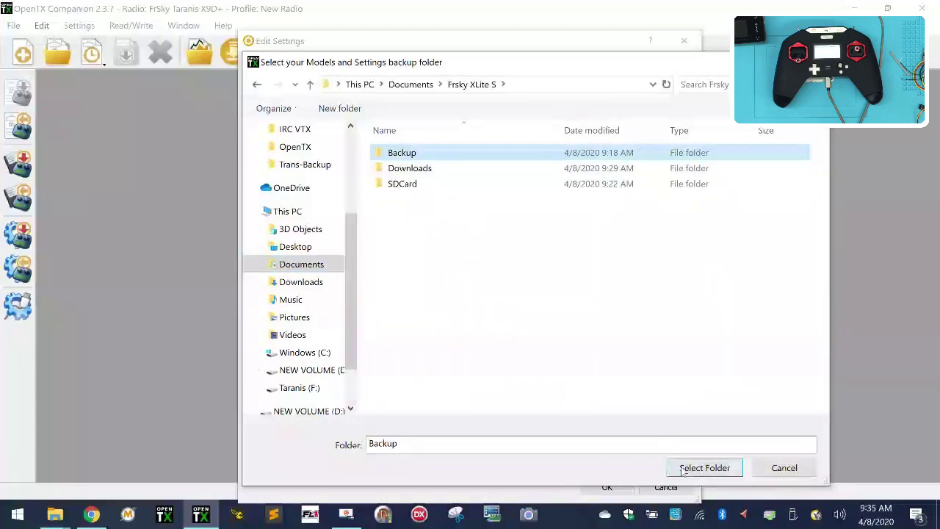
{"action": "left_click", "coordinate": [733, 468]}
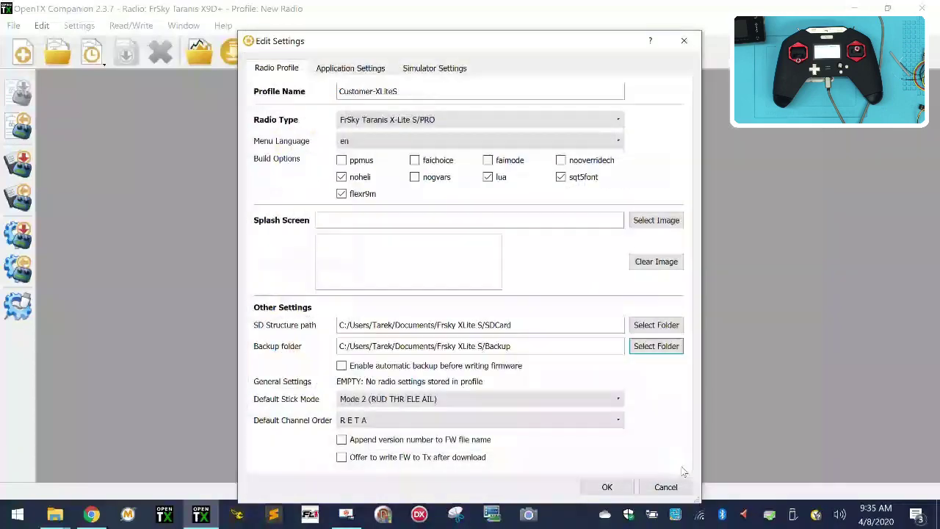
{"action": "left_click", "coordinate": [341, 366]}
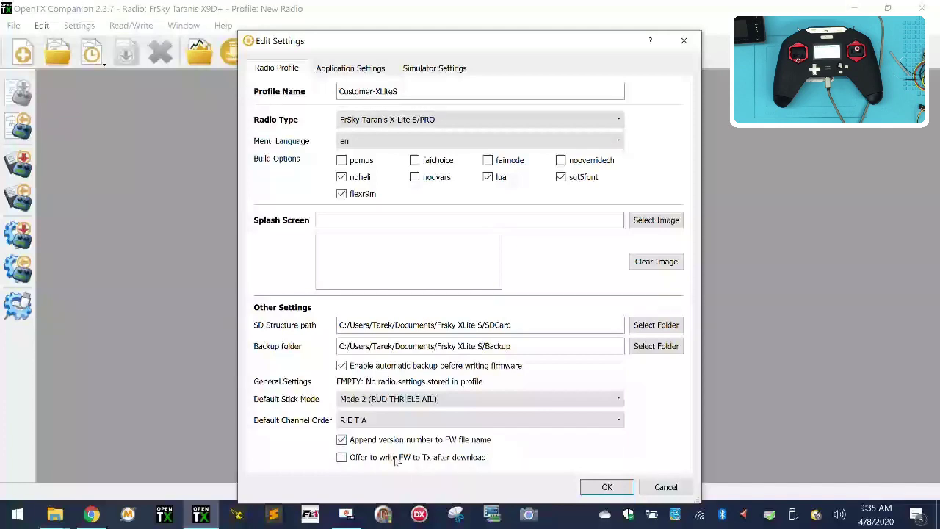
{"action": "left_click", "coordinate": [343, 459]}
Set the application's Automatic Backup Folder to Documents/Frsky XLite S/Backup and save the settings
{"action": "left_click", "coordinate": [344, 73]}
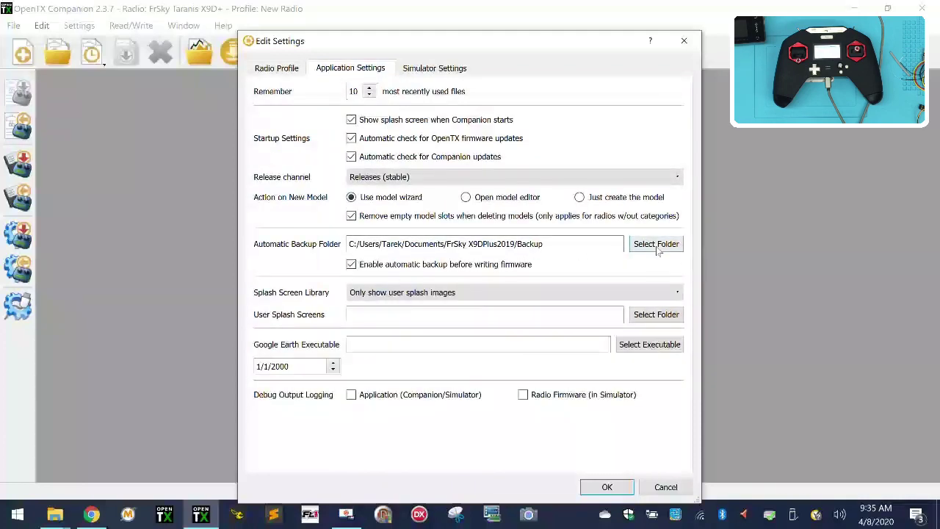
{"action": "left_click_drag", "start_coordinate": [577, 246], "coordinate": [352, 242]}
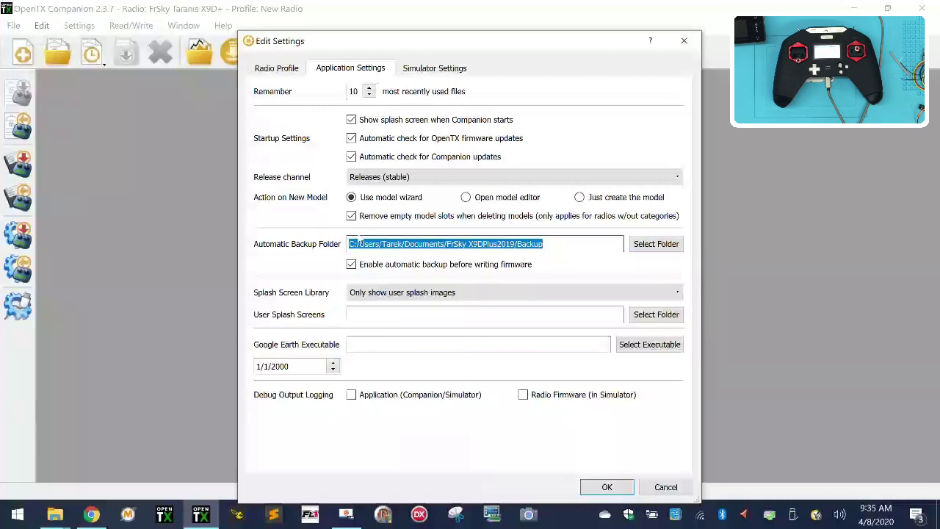
{"action": "left_click", "coordinate": [668, 252]}
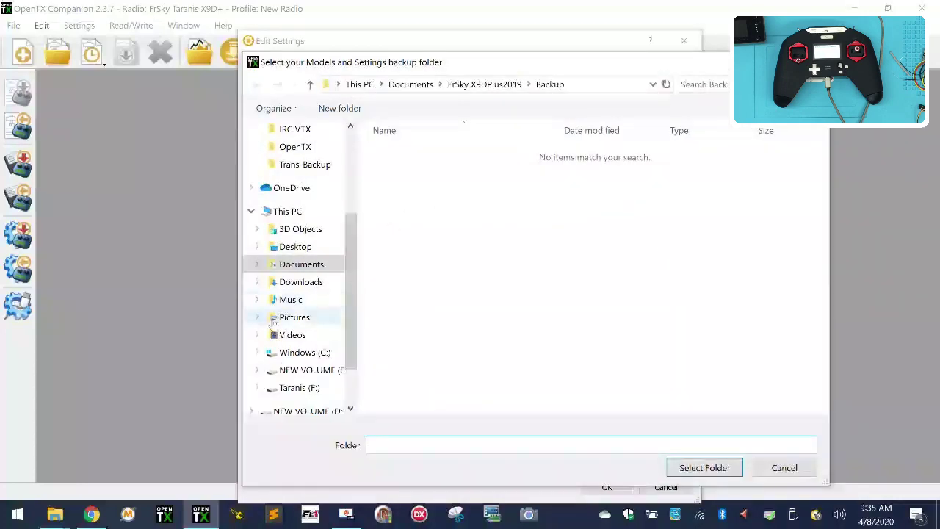
{"action": "left_click", "coordinate": [307, 264]}
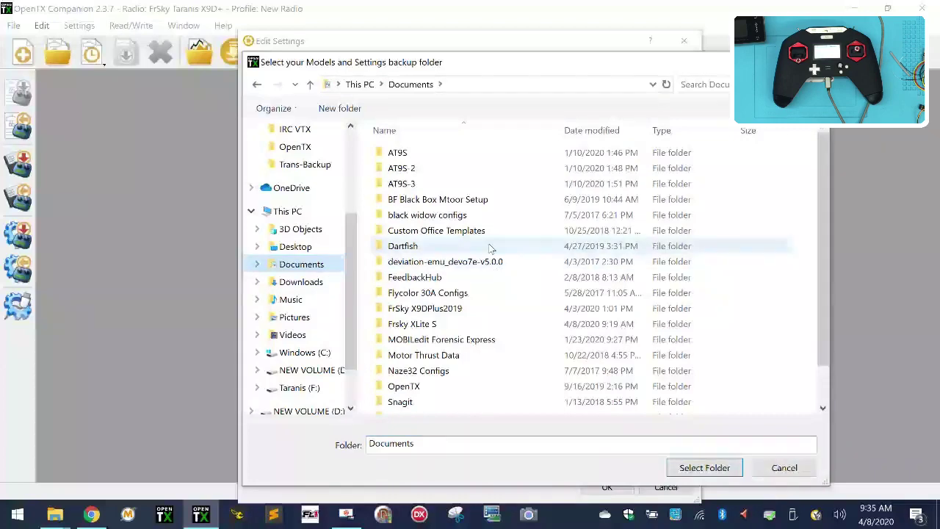
{"action": "double_click", "coordinate": [433, 324]}
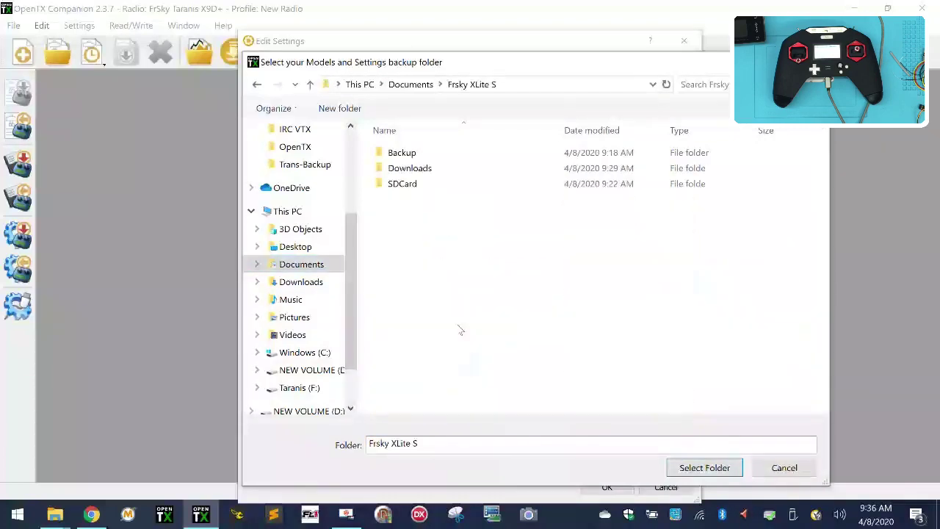
{"action": "left_click", "coordinate": [433, 153]}
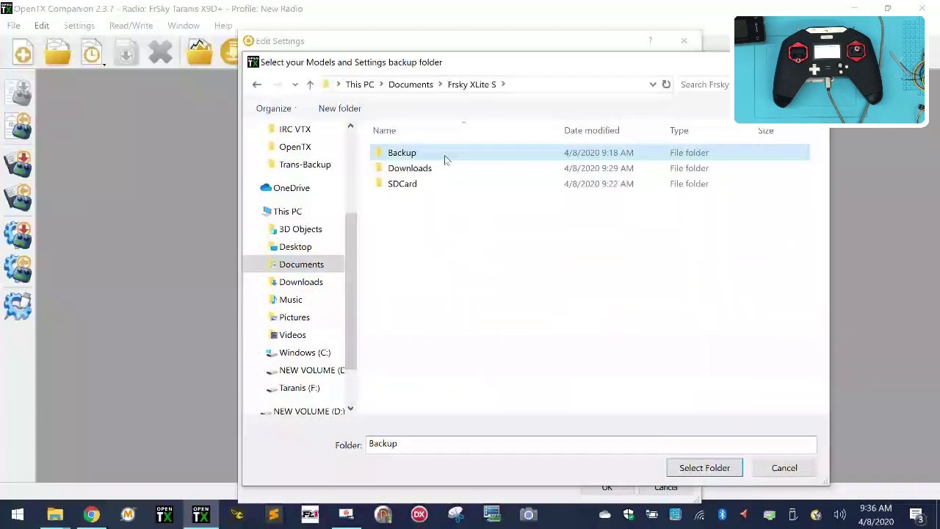
{"action": "left_click", "coordinate": [697, 467]}
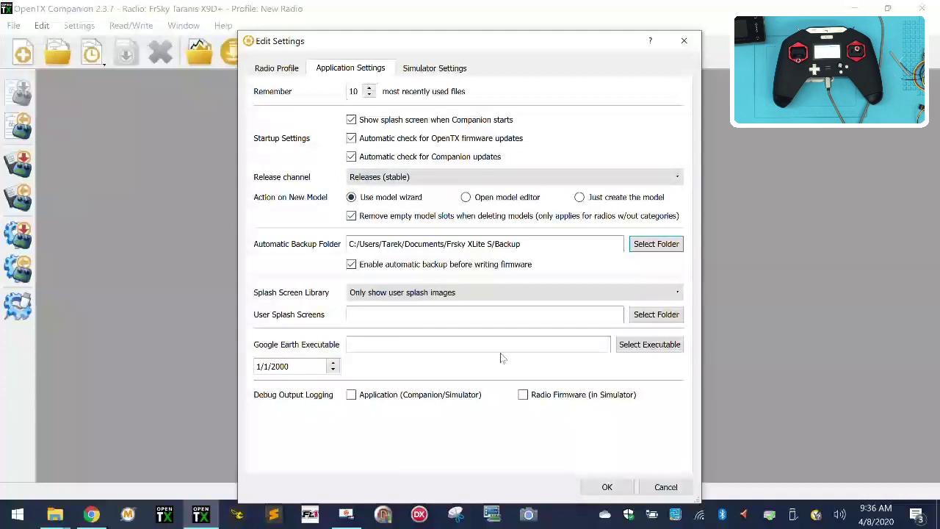
{"action": "left_click", "coordinate": [607, 487]}
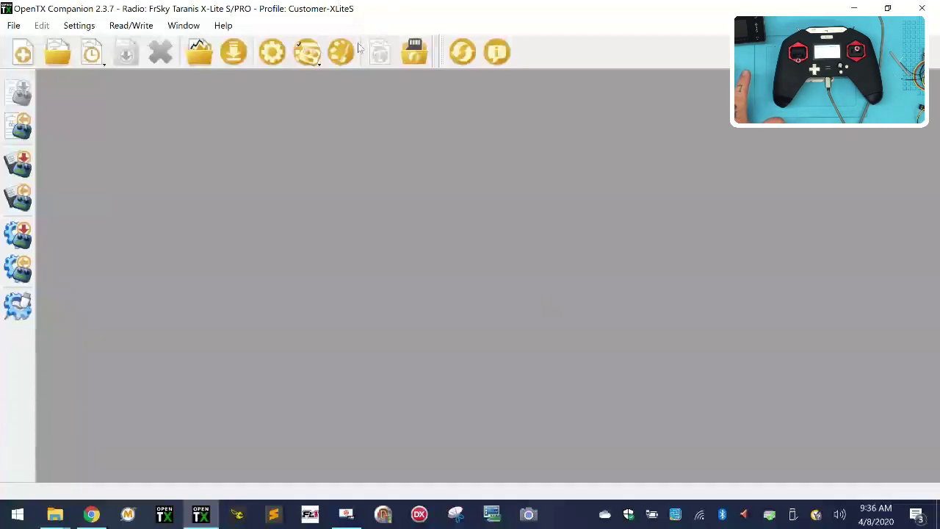
Check for firmware updates, accept the 2.3.7 download, and choose Documents/Frsky XLite S/SDCard/FIRMWARE/OpenTX-FW as its save location
{"action": "left_click", "coordinate": [237, 59]}
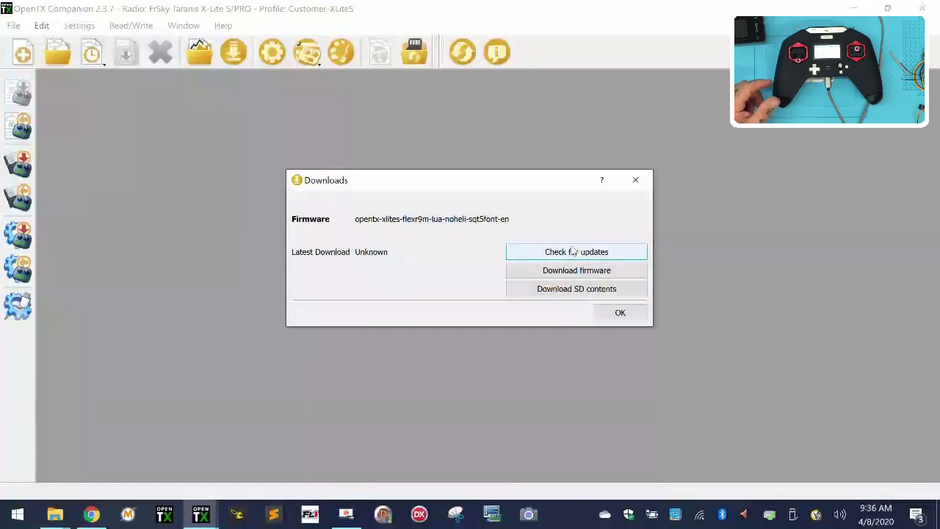
{"action": "left_click", "coordinate": [573, 251]}
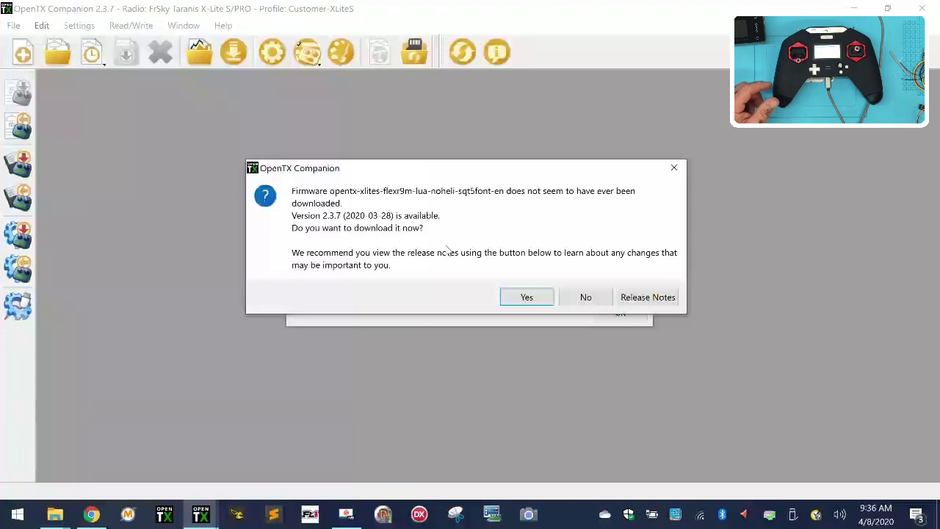
{"action": "left_click", "coordinate": [539, 301]}
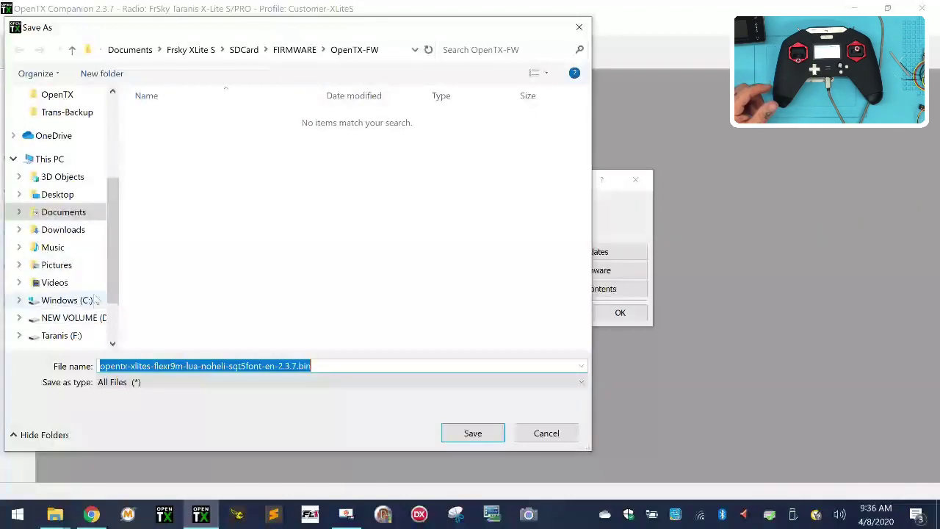
{"action": "scroll", "coordinate": [81, 183], "scroll_direction": "up", "scroll_amount": 2}
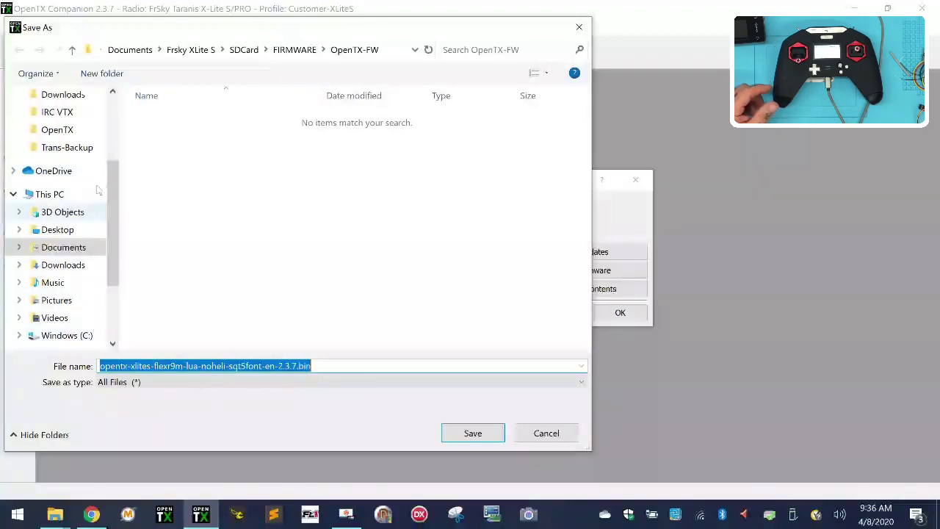
{"action": "left_click", "coordinate": [65, 283]}
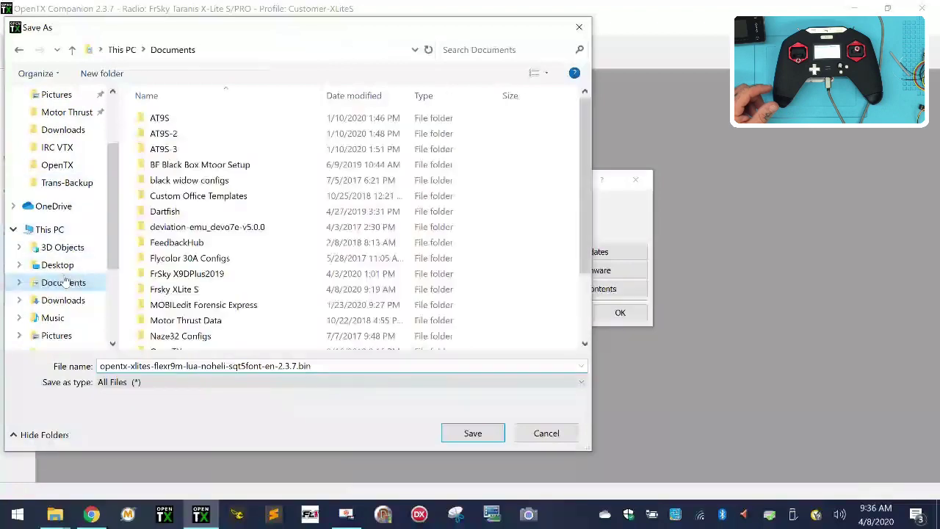
{"action": "double_click", "coordinate": [220, 289]}
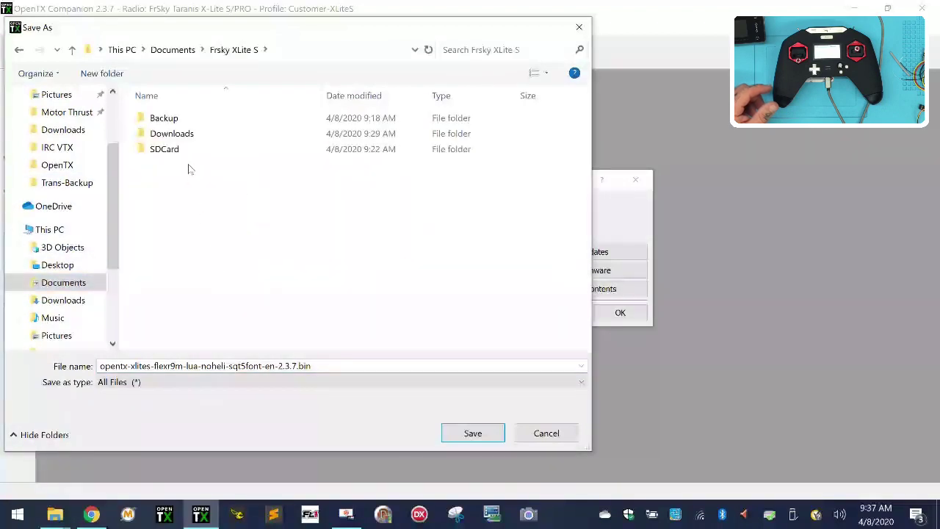
{"action": "double_click", "coordinate": [189, 156]}
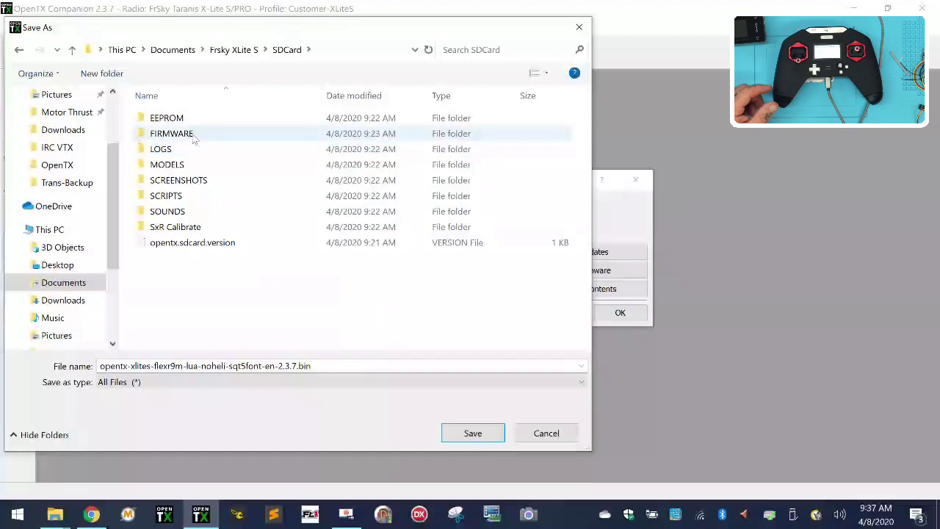
{"action": "double_click", "coordinate": [195, 139]}
{"action": "double_click", "coordinate": [209, 151]}
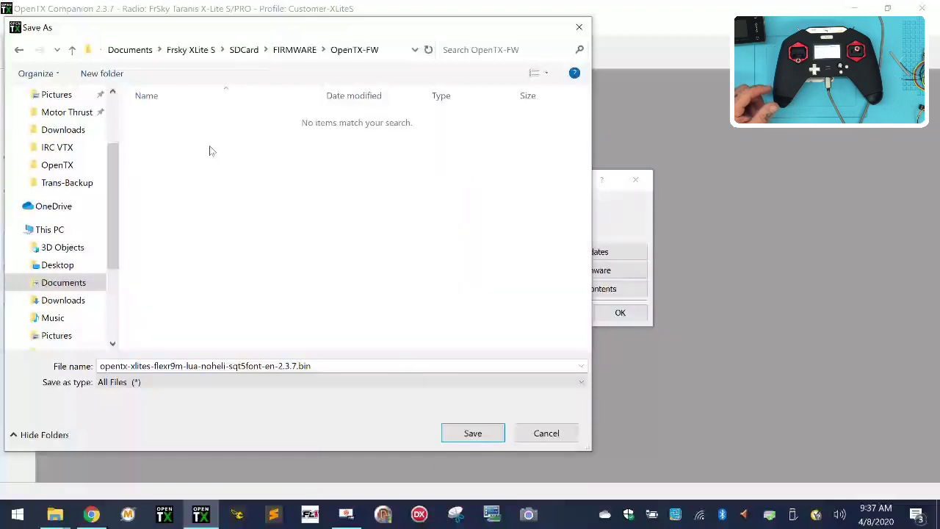
Shorten the firmware file name to opentx-2.3.7.bin and save the download
{"action": "left_click", "coordinate": [276, 367]}
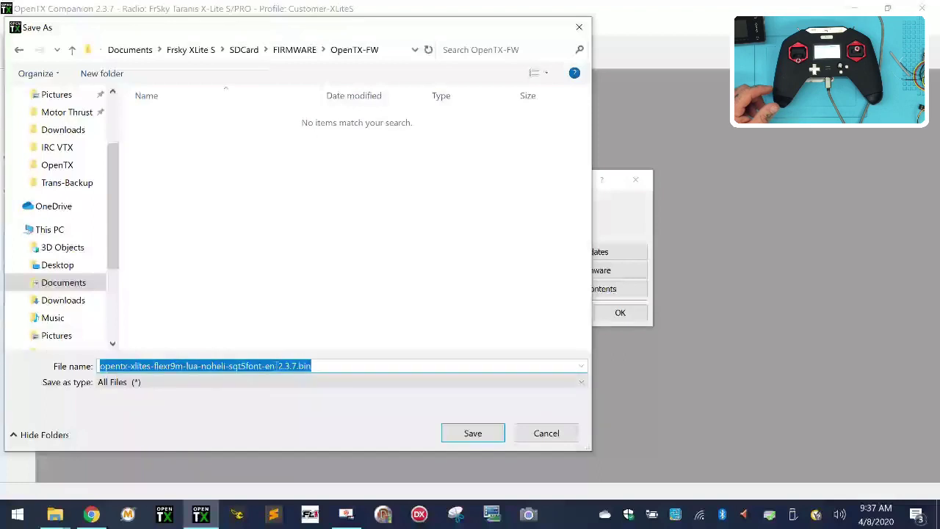
{"action": "left_click", "coordinate": [277, 365]}
{"action": "left_click_drag", "start_coordinate": [275, 365], "coordinate": [136, 365]}
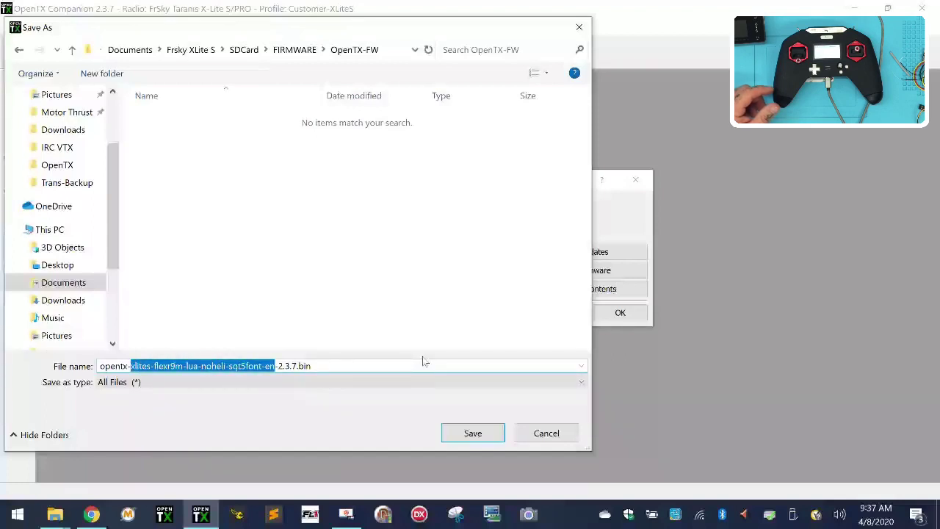
{"action": "key", "text": "BackSpace"}
{"action": "key", "text": "BackSpace"}
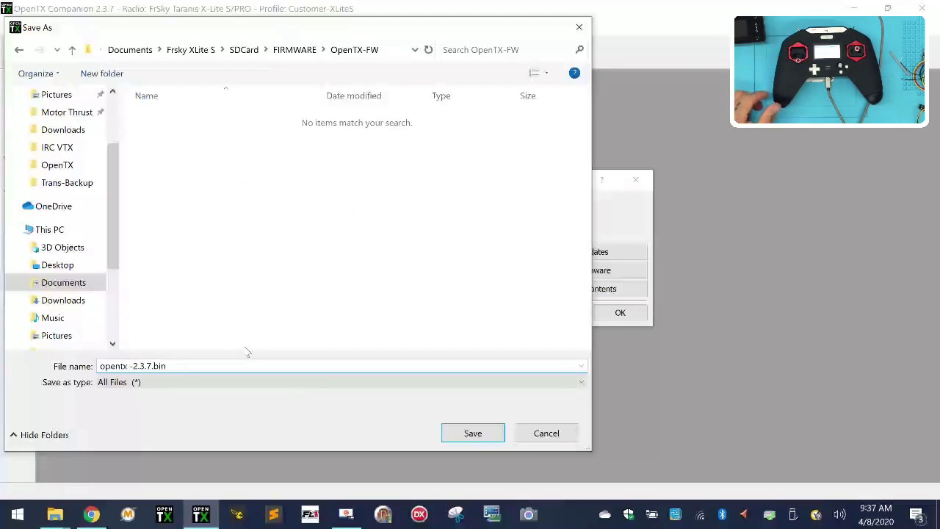
{"action": "key", "text": "BackSpace"}
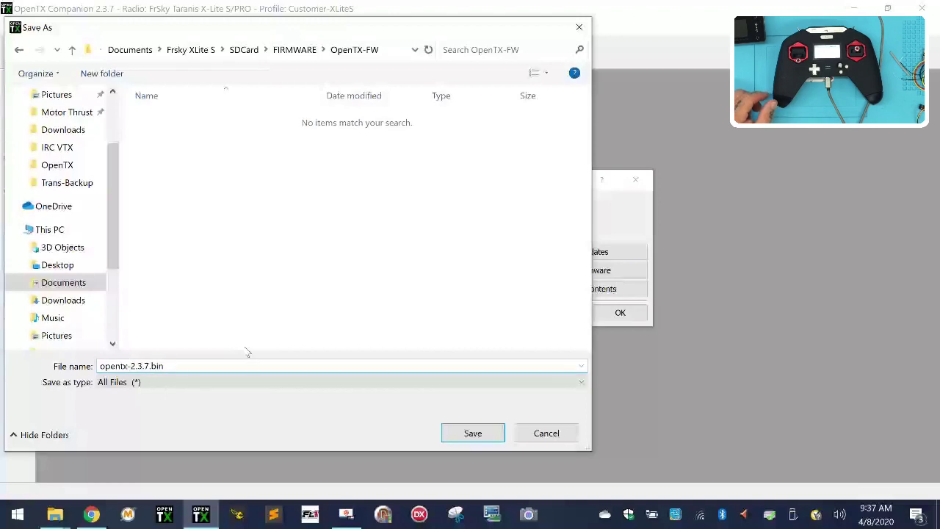
{"action": "left_click", "coordinate": [486, 438]}
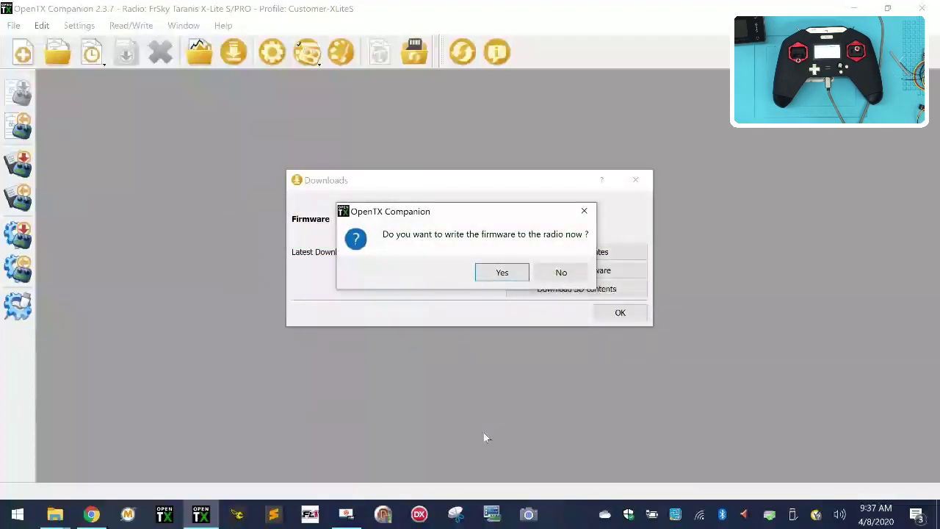
Write opentx-2.3.7.bin to the radio using the firmware start screen, and check the latest downloaded firmware version
{"action": "left_click", "coordinate": [505, 281]}
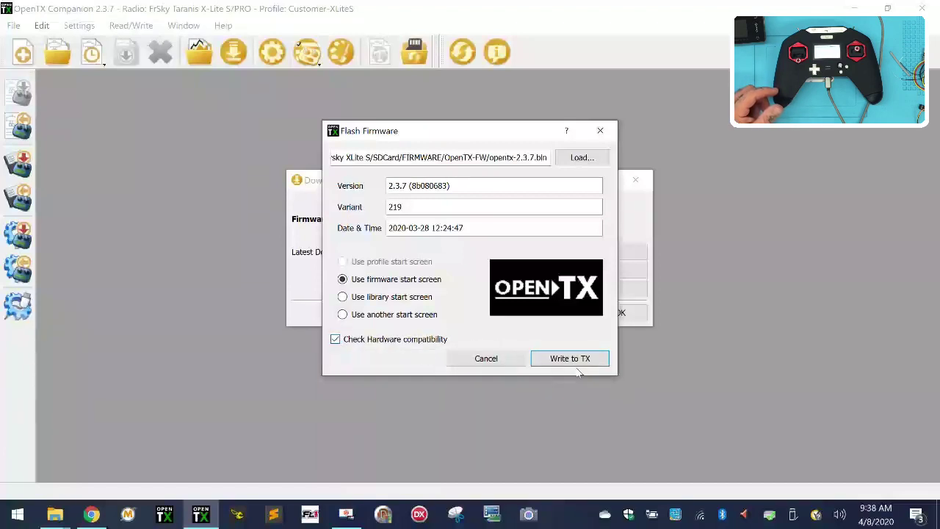
{"action": "left_click", "coordinate": [577, 361]}
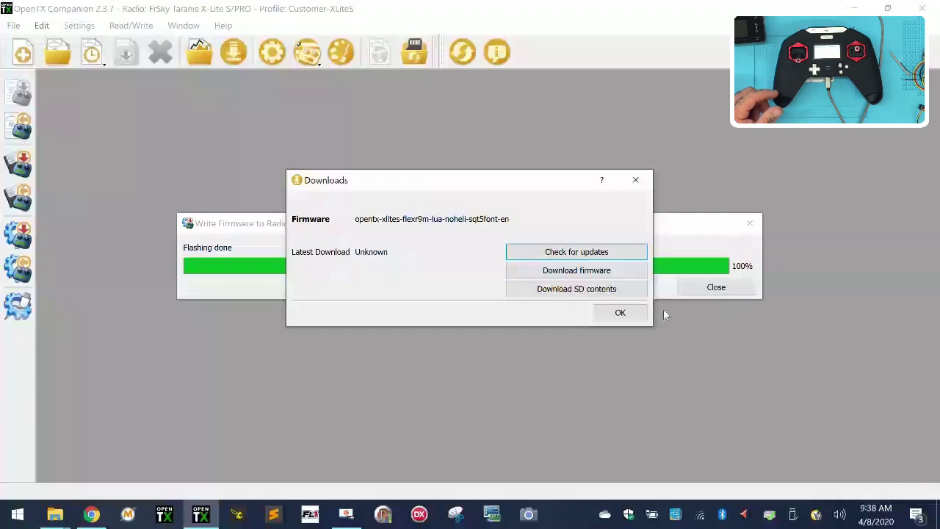
{"action": "left_click", "coordinate": [625, 312]}
{"action": "left_click", "coordinate": [725, 288]}
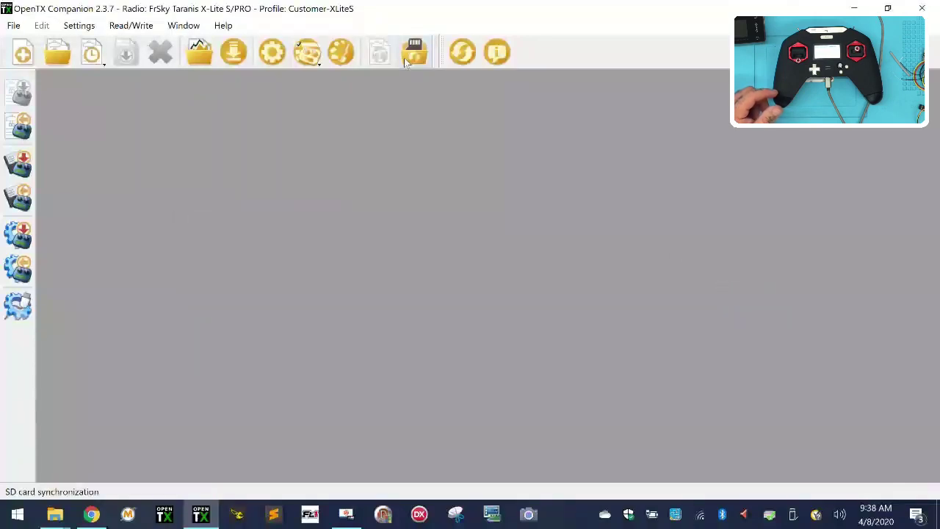
{"action": "left_click", "coordinate": [237, 61]}
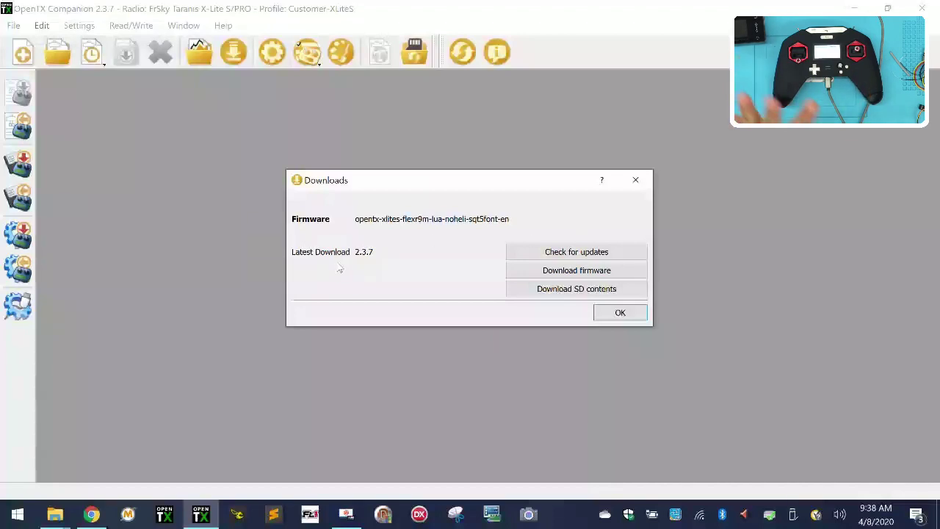
{"action": "left_click", "coordinate": [634, 318]}
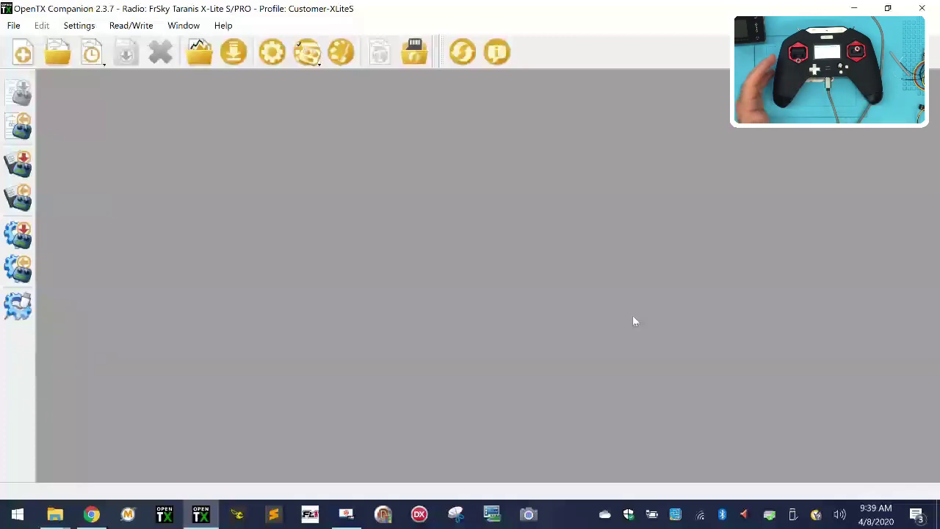
Inspect the contents of the NEW VOLUME (D:) drive in File Explorer and return to OpenTX Companion
{"action": "left_click", "coordinate": [55, 514]}
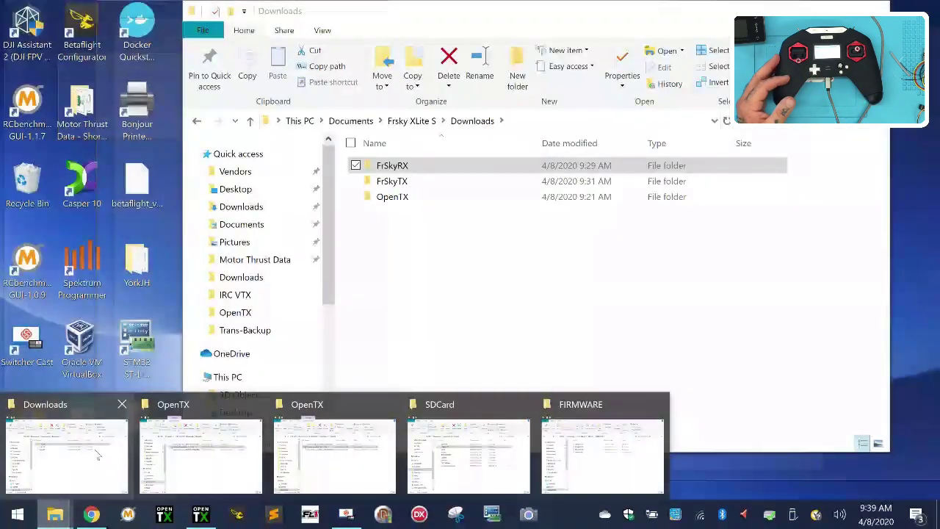
{"action": "left_click", "coordinate": [97, 456]}
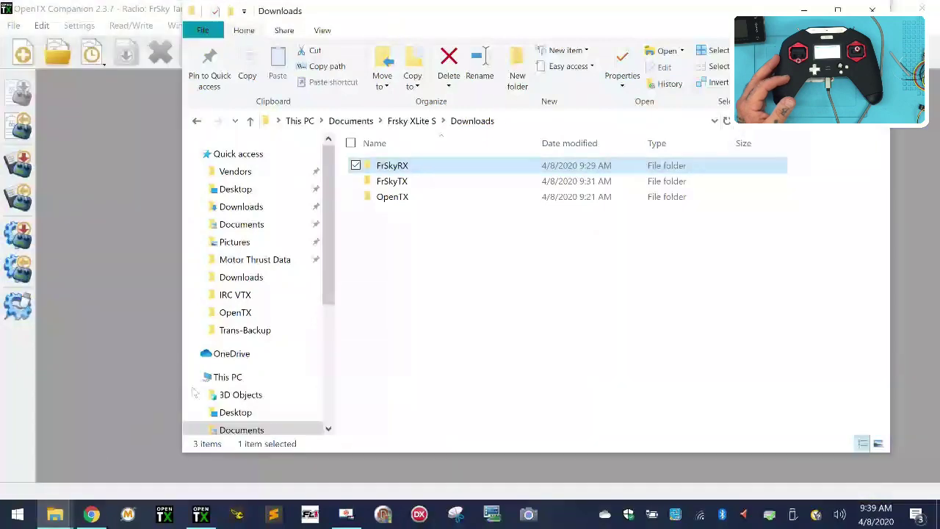
{"action": "scroll", "coordinate": [269, 398], "scroll_direction": "down", "scroll_amount": 4}
{"action": "left_click", "coordinate": [273, 369]}
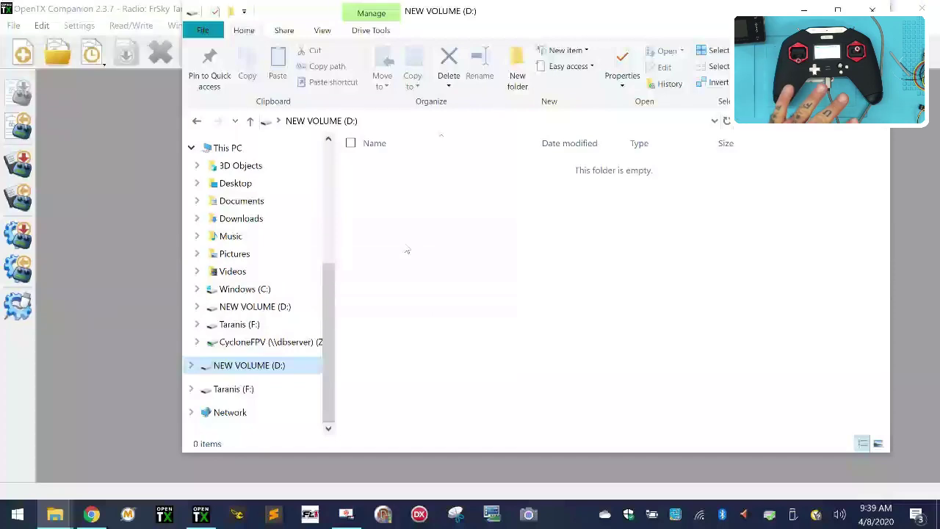
{"action": "left_click", "coordinate": [137, 162]}
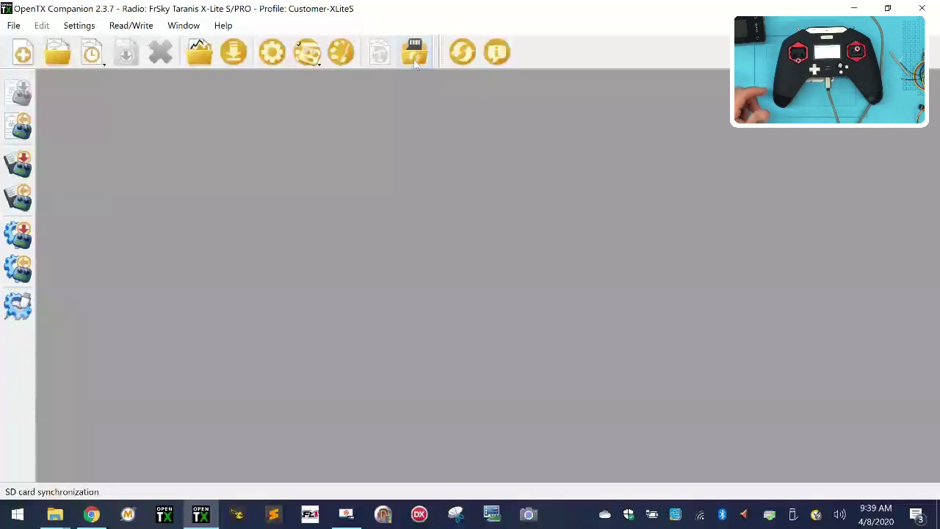
Set the radio folder for SD card synchronization to the NEW VOLUME (D:) drive
{"action": "left_click", "coordinate": [414, 56]}
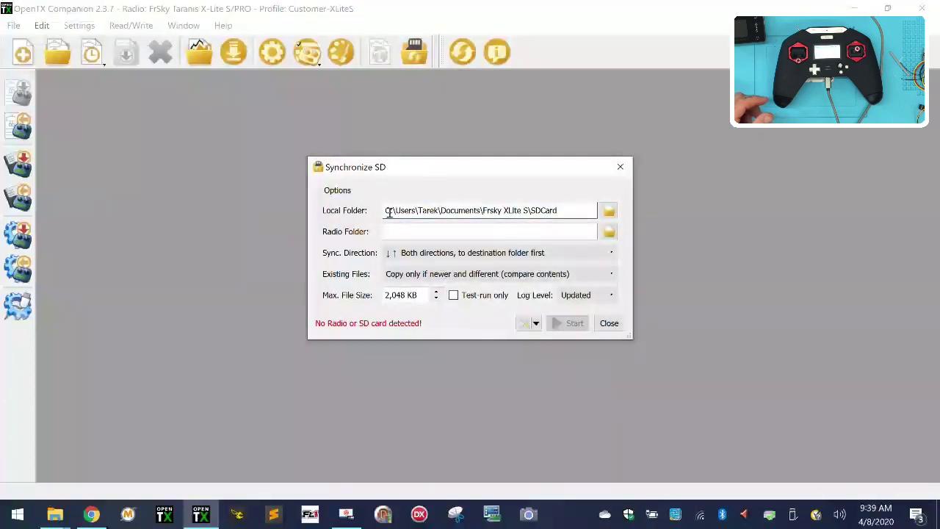
{"action": "left_click_drag", "start_coordinate": [388, 213], "coordinate": [572, 231]}
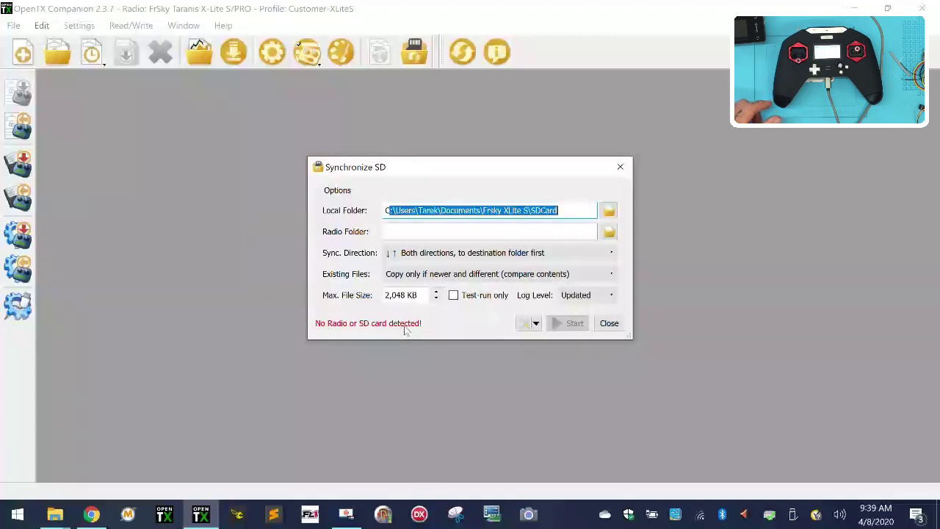
{"action": "left_click", "coordinate": [609, 232]}
{"action": "scroll", "coordinate": [382, 349], "scroll_direction": "down", "scroll_amount": 5}
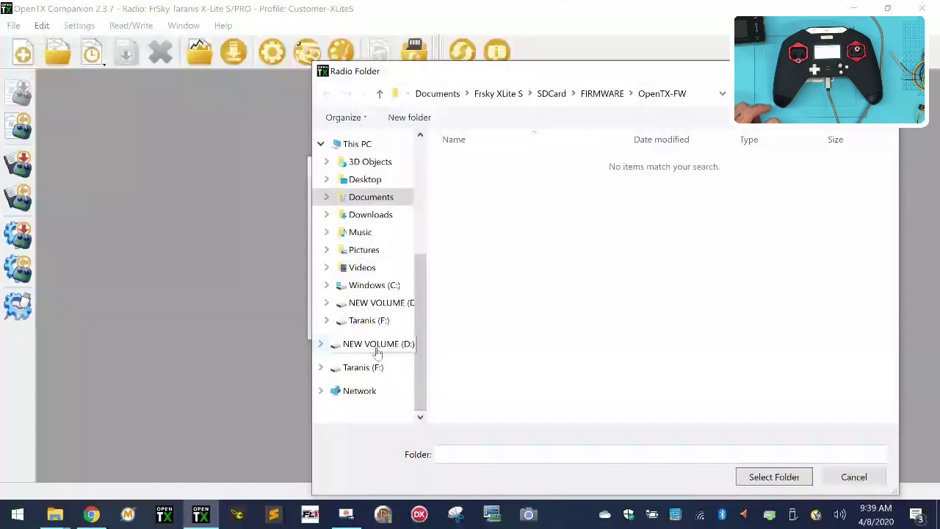
{"action": "left_click", "coordinate": [378, 345]}
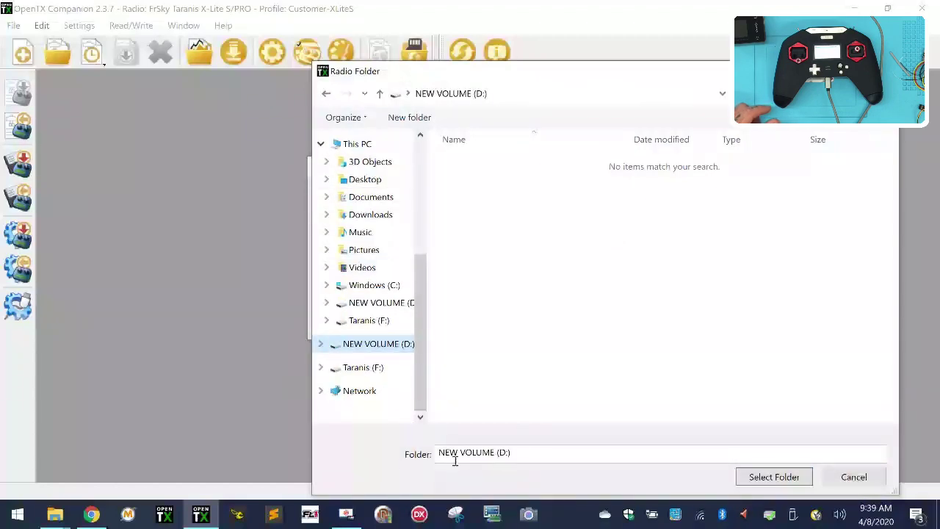
{"action": "left_click", "coordinate": [774, 477]}
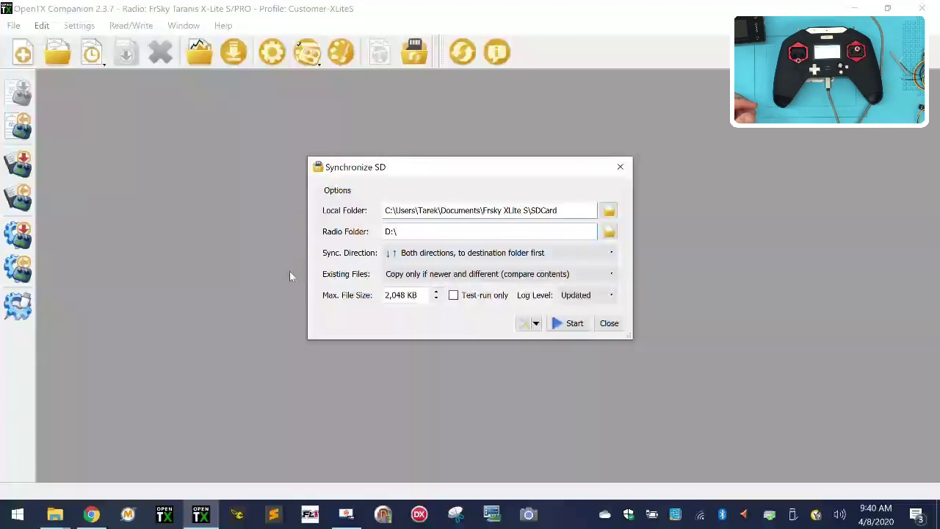
Start synchronizing the local SDCard folder with D:\ in both directions, copying existing files only if newer and different
{"action": "left_click", "coordinate": [463, 276]}
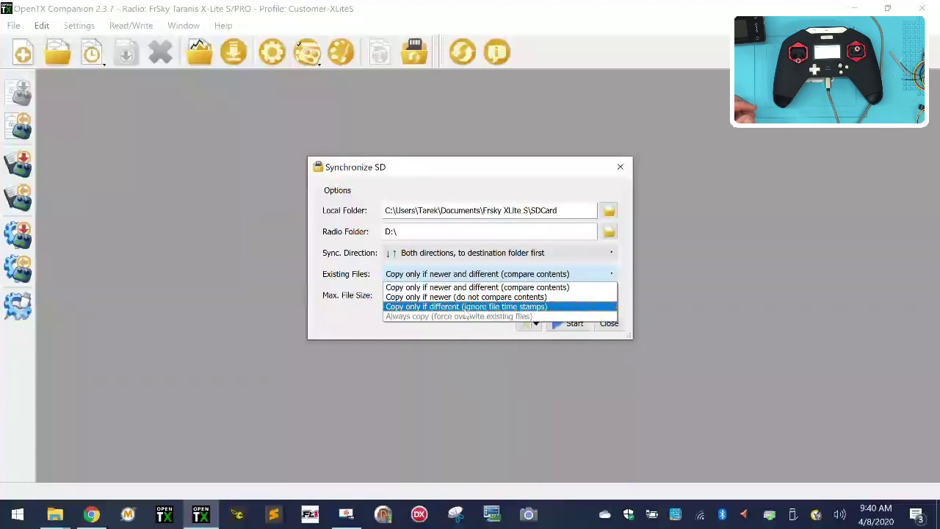
{"action": "left_click", "coordinate": [344, 269]}
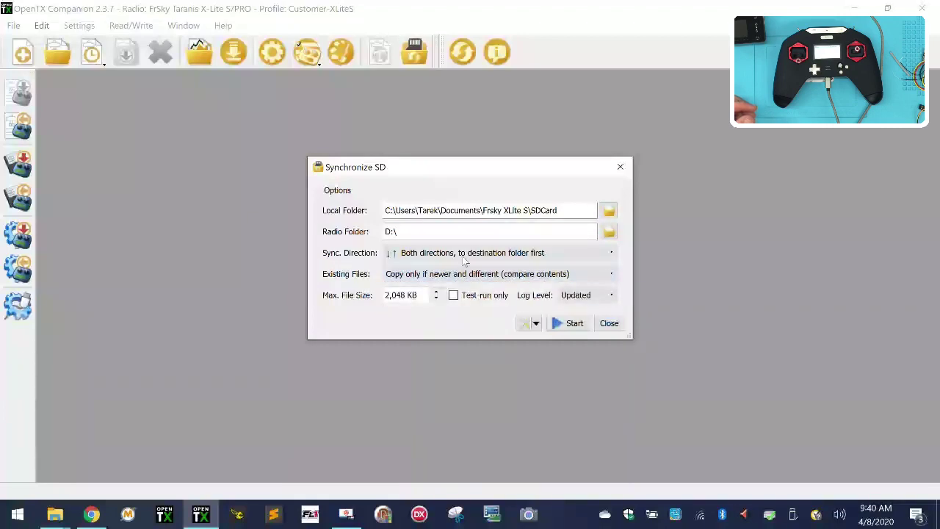
{"action": "left_click", "coordinate": [570, 324]}
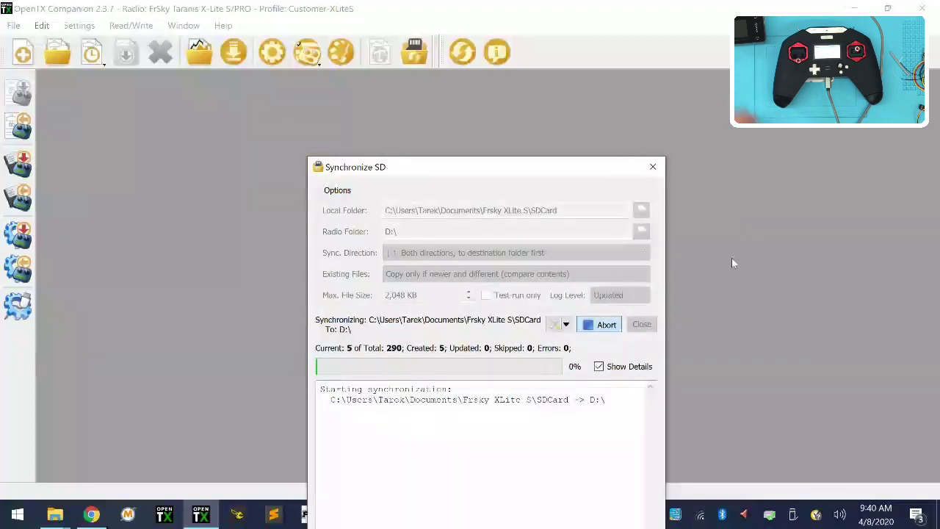